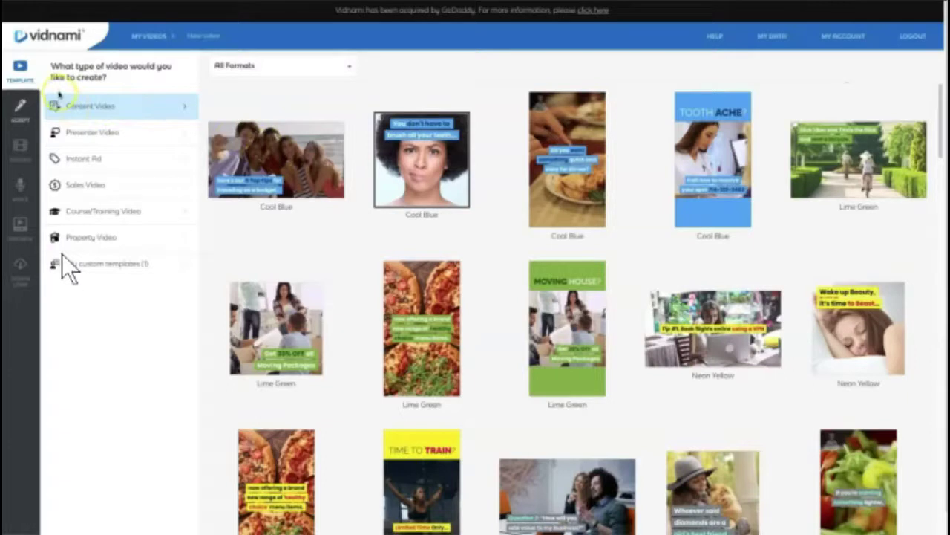
Start a content video from the group-photo Cool Blue template and paste in the full How to Win with Affiliate Marketing script from the document
{"action": "left_click", "coordinate": [284, 160]}
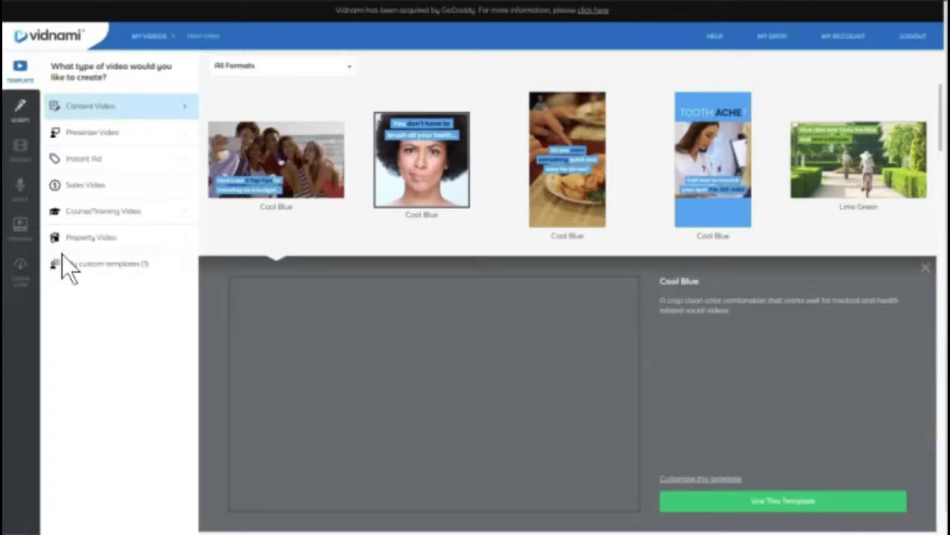
{"action": "left_click", "coordinate": [787, 500]}
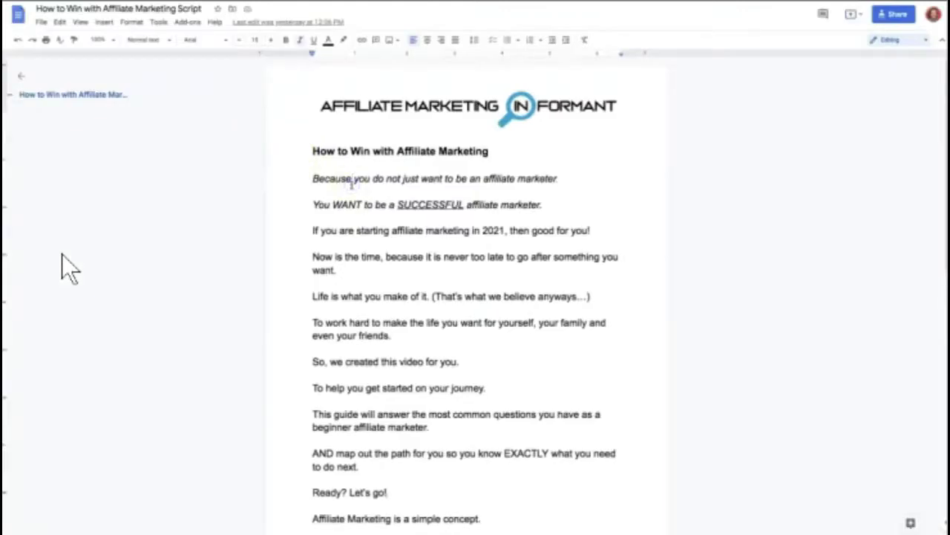
{"action": "key", "text": "ctrl+a"}
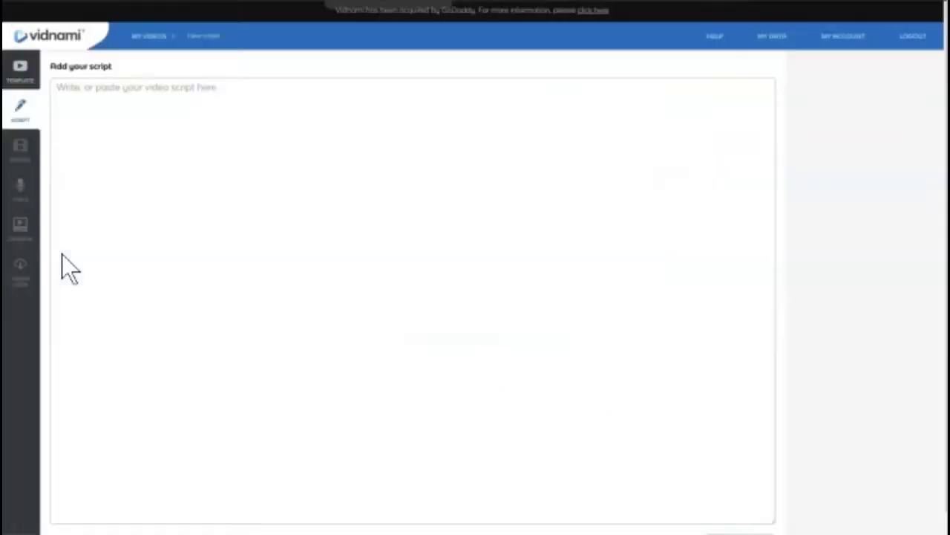
{"action": "left_click", "coordinate": [367, 239]}
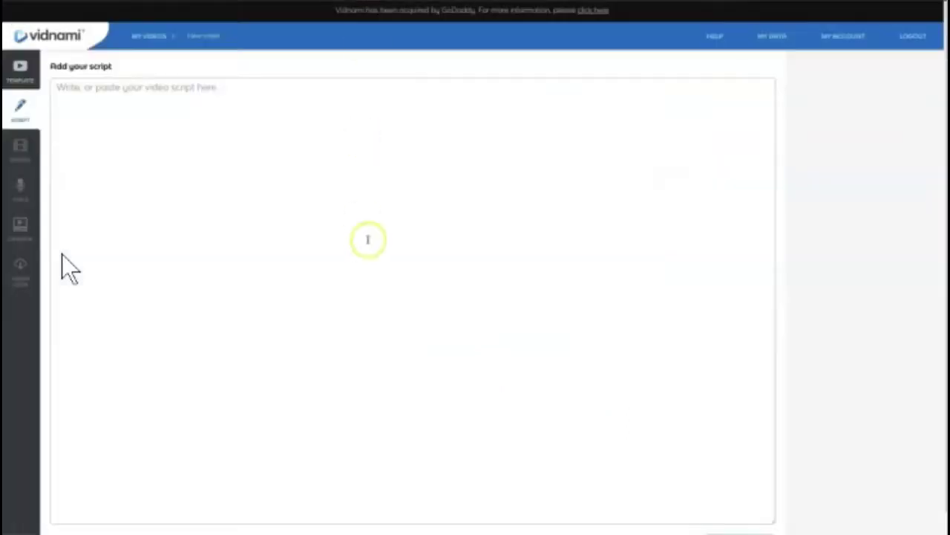
{"action": "key", "text": "ctrl+v"}
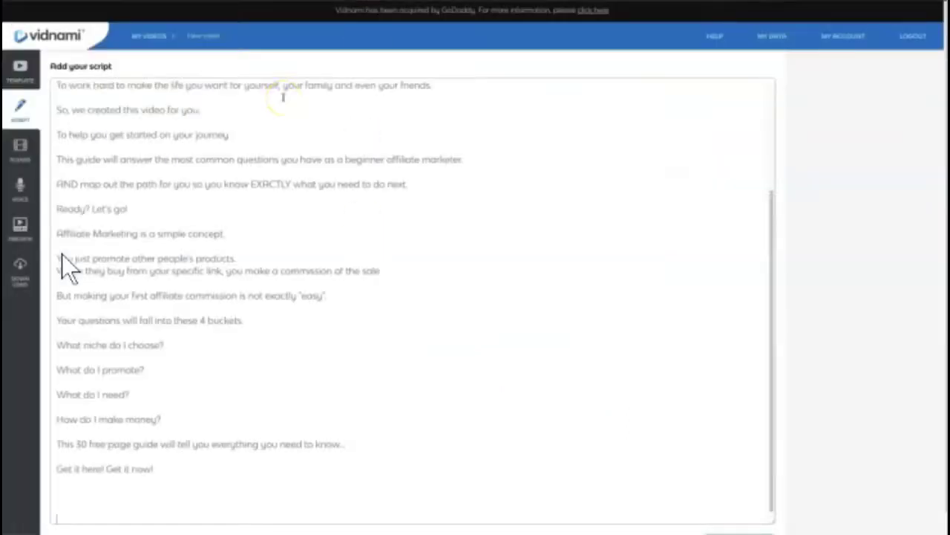
{"action": "scroll", "coordinate": [63, 267], "scroll_direction": "up", "scroll_amount": 3}
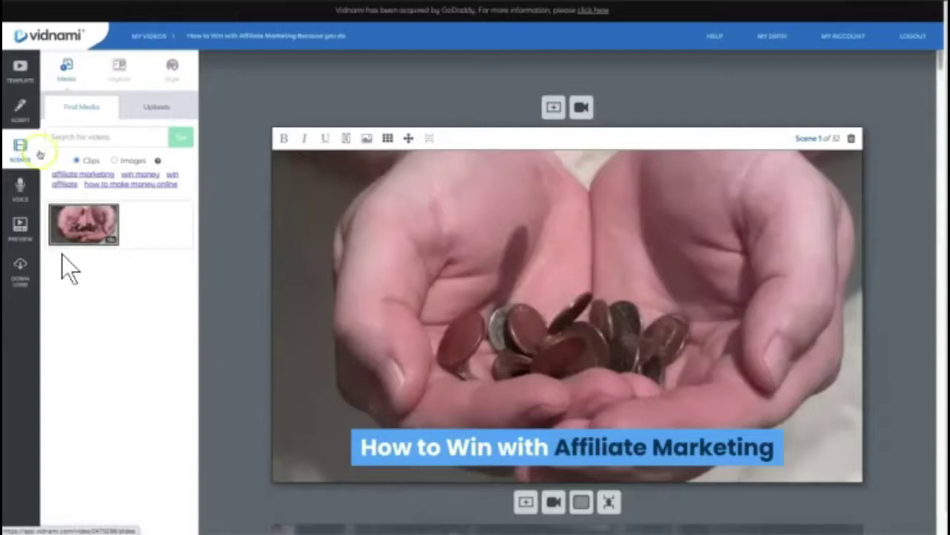
Find clips for "affiliate marketing" and replace scene 1's background with the clip of two people holding a laptop
{"action": "left_click", "coordinate": [85, 175]}
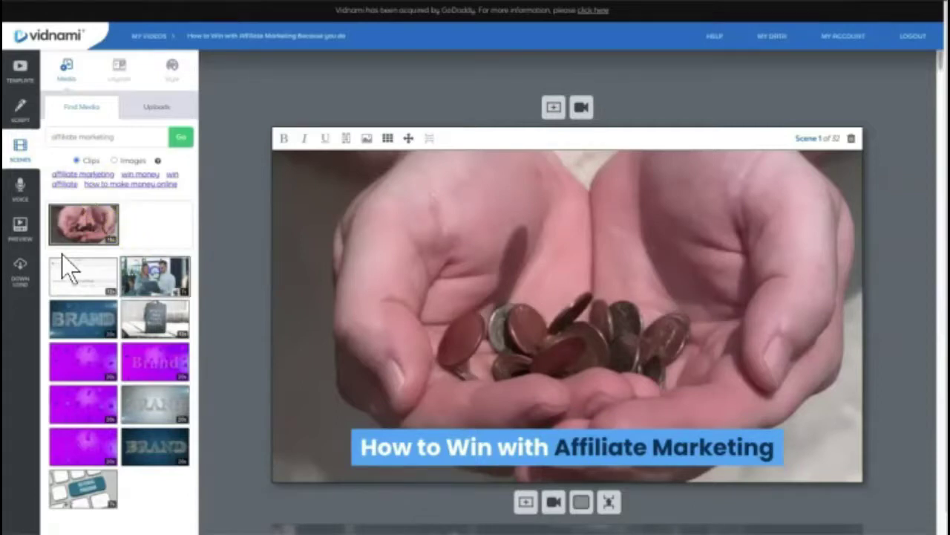
{"action": "left_click", "coordinate": [63, 268]}
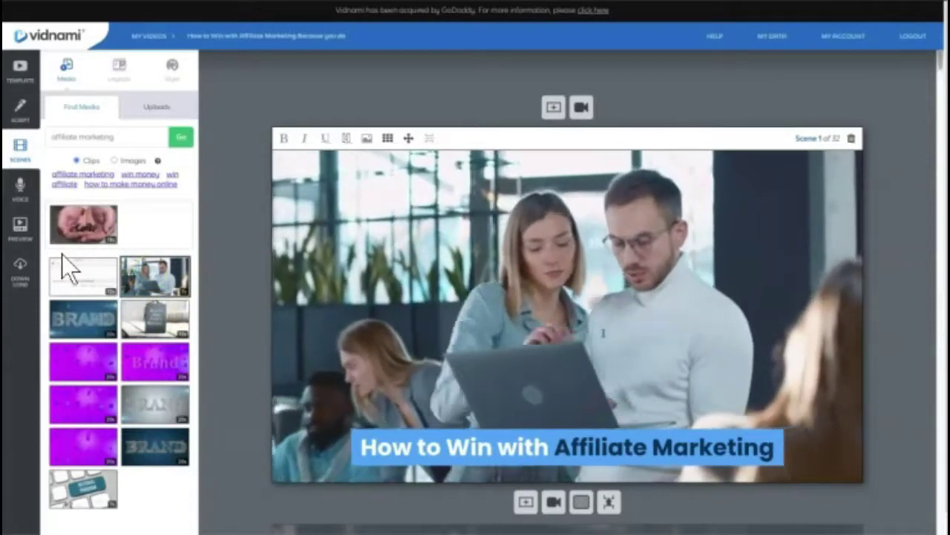
Highlight the word "not" in scene 2's caption
{"action": "scroll", "coordinate": [940, 78], "scroll_direction": "down", "scroll_amount": 5}
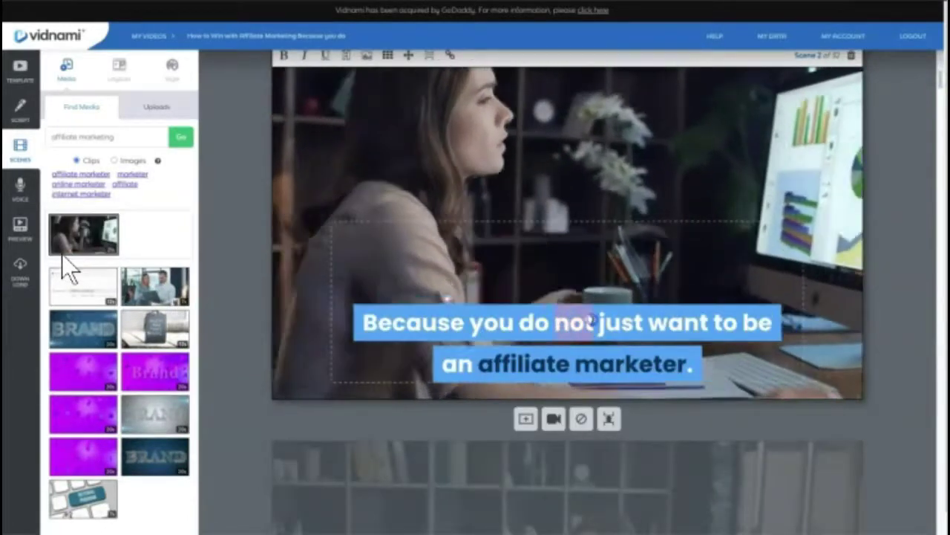
{"action": "left_click", "coordinate": [592, 323]}
{"action": "type", "text": "e"}
{"action": "key", "text": "BackSpace"}
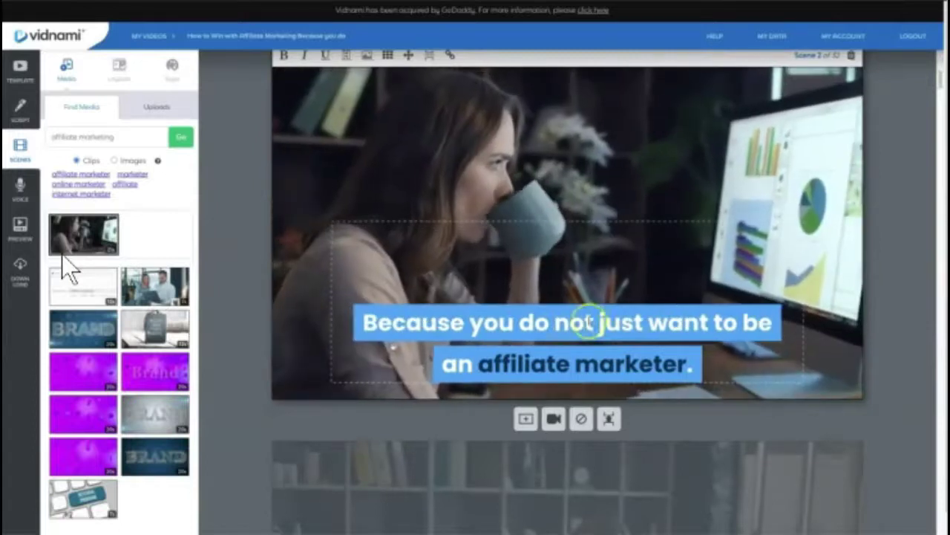
{"action": "double_click", "coordinate": [572, 322]}
{"action": "scroll", "coordinate": [937, 76], "scroll_direction": "up", "scroll_amount": 1}
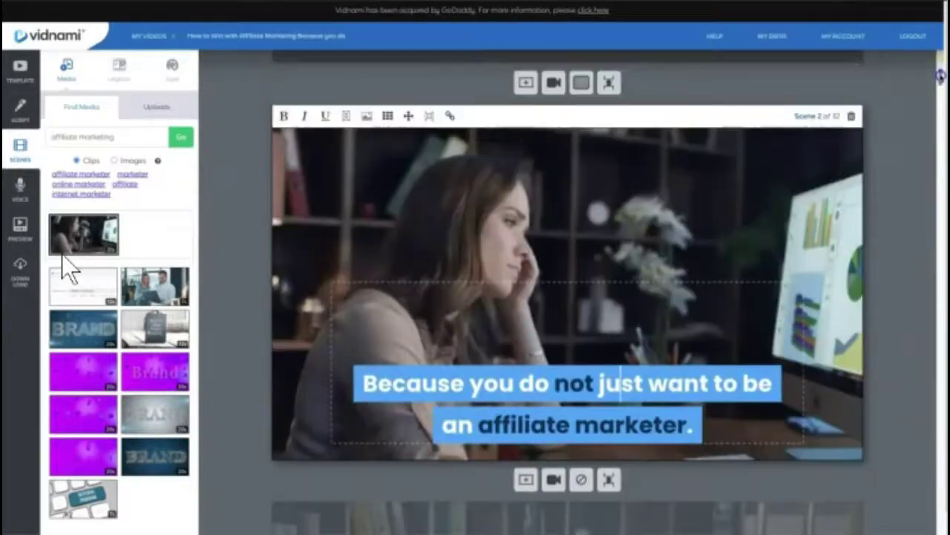
{"action": "left_click", "coordinate": [346, 119]}
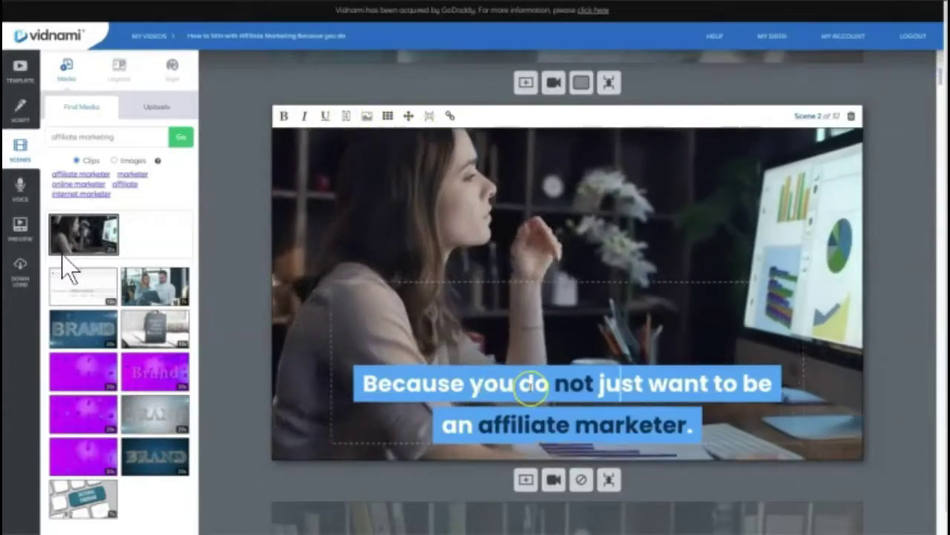
Move scene 2's caption to the upper-right corner of the frame and open the scene's background adjustment
{"action": "left_click", "coordinate": [388, 116]}
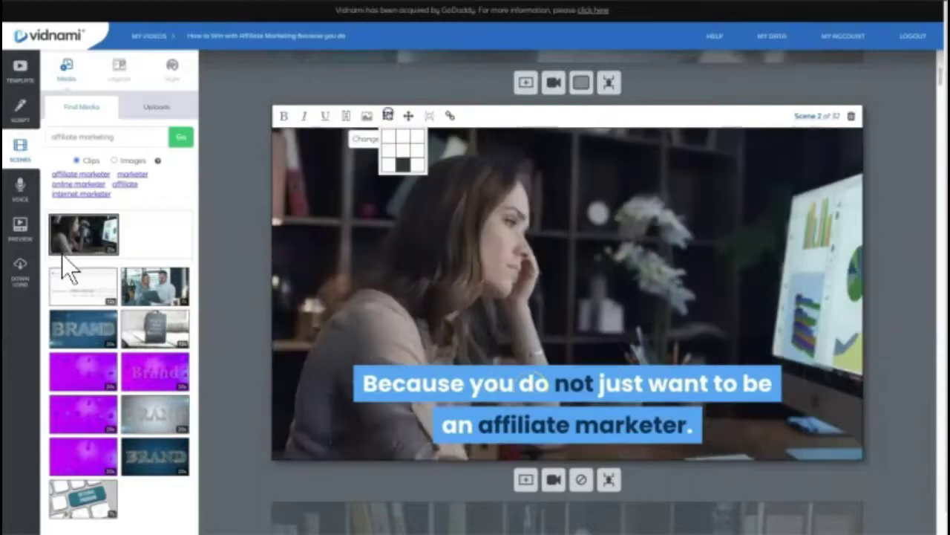
{"action": "left_click", "coordinate": [419, 137]}
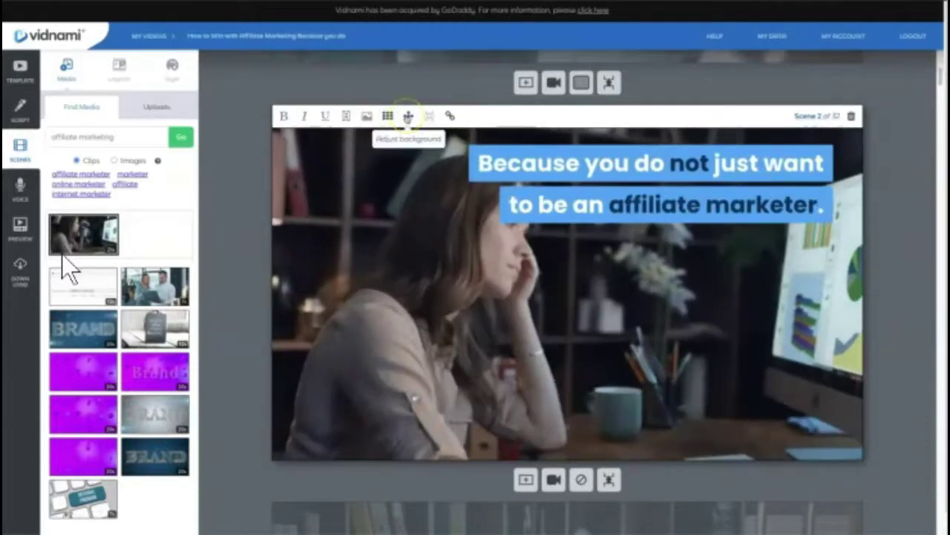
{"action": "left_click", "coordinate": [408, 117]}
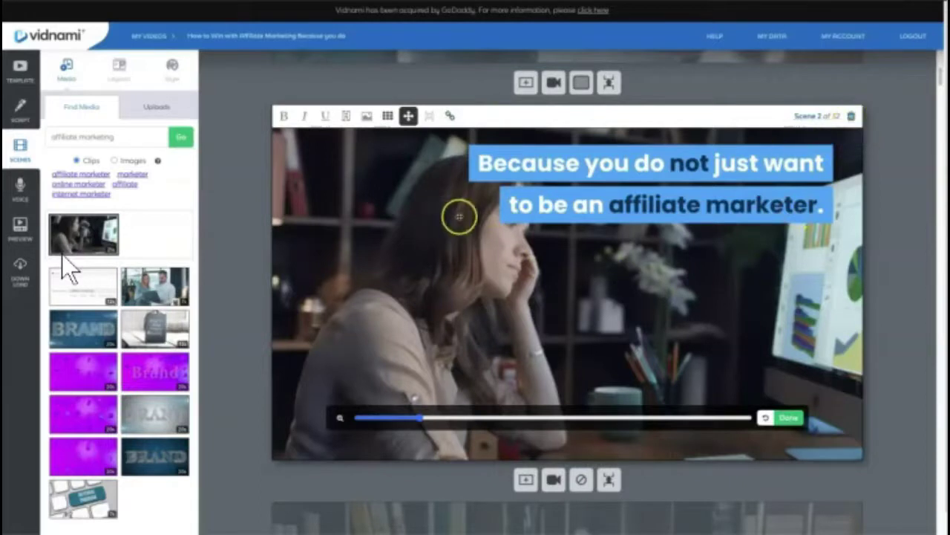
Apply an Auto-voice track to the video
{"action": "left_click", "coordinate": [20, 190]}
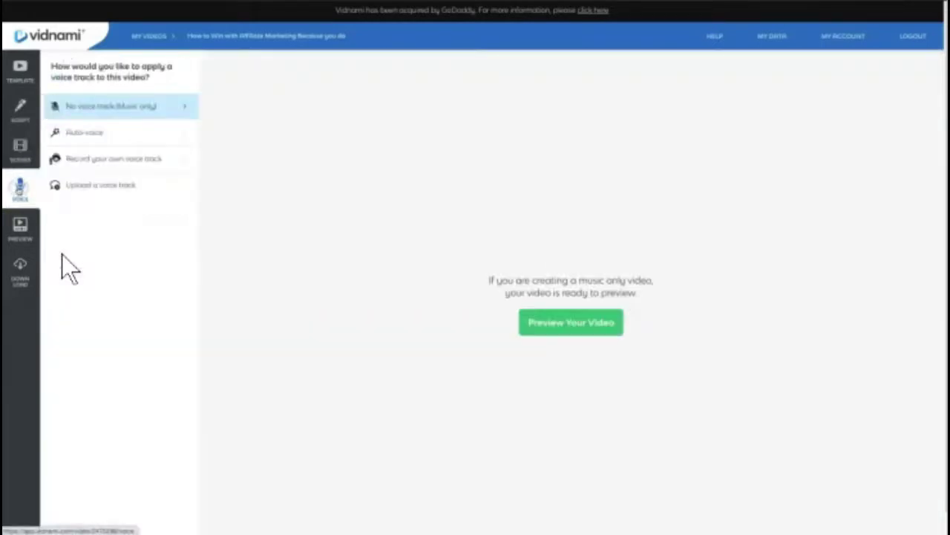
{"action": "left_click", "coordinate": [91, 132]}
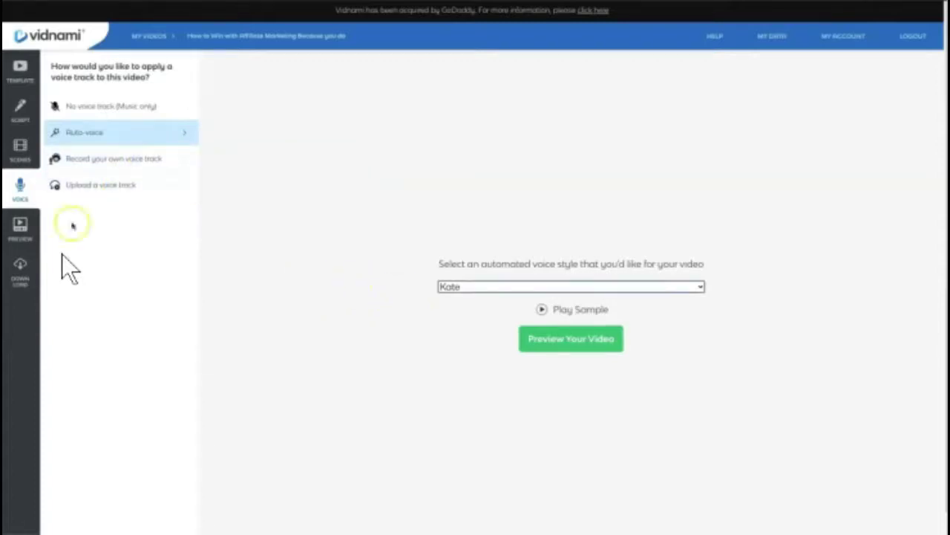
Set the video's background music to Fast Break 100 Bpm in the preview stage
{"action": "left_click", "coordinate": [20, 225]}
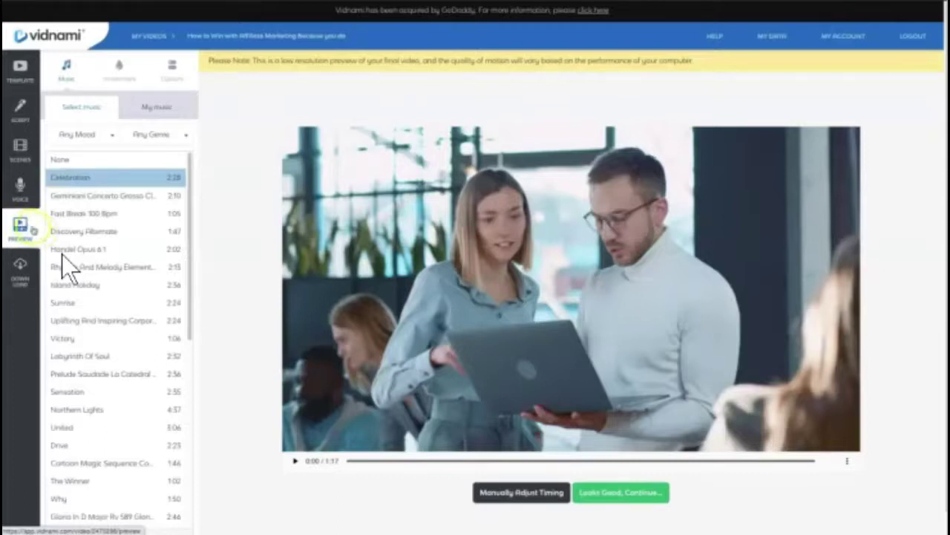
{"action": "left_click", "coordinate": [83, 210]}
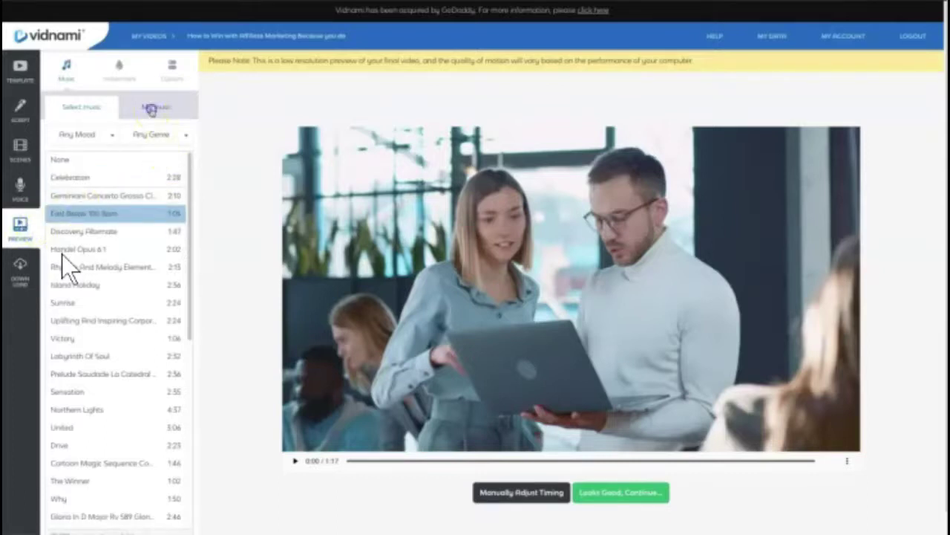
{"action": "left_click", "coordinate": [154, 107]}
Set the music volume to 10% and apply a voice track speed of 104%
{"action": "left_click", "coordinate": [170, 70]}
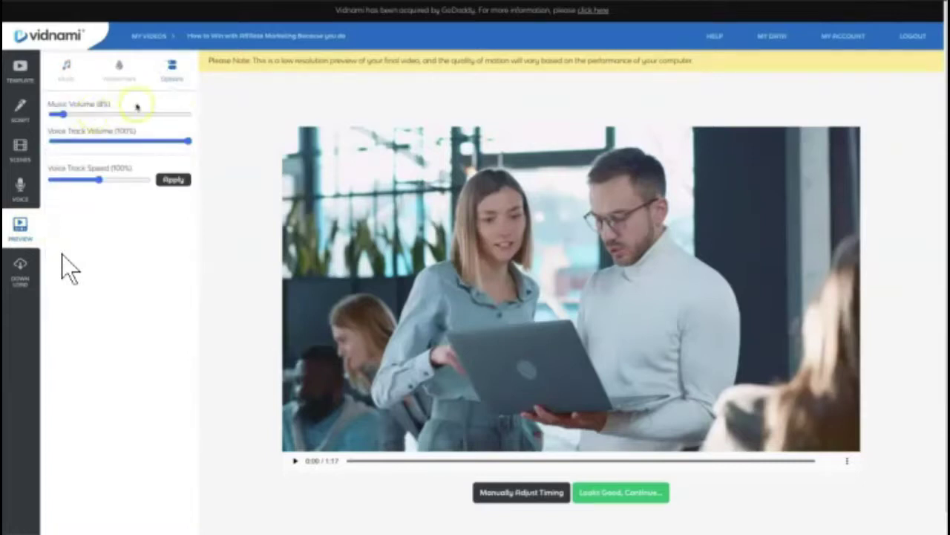
{"action": "left_click_drag", "start_coordinate": [64, 114], "coordinate": [66, 113]}
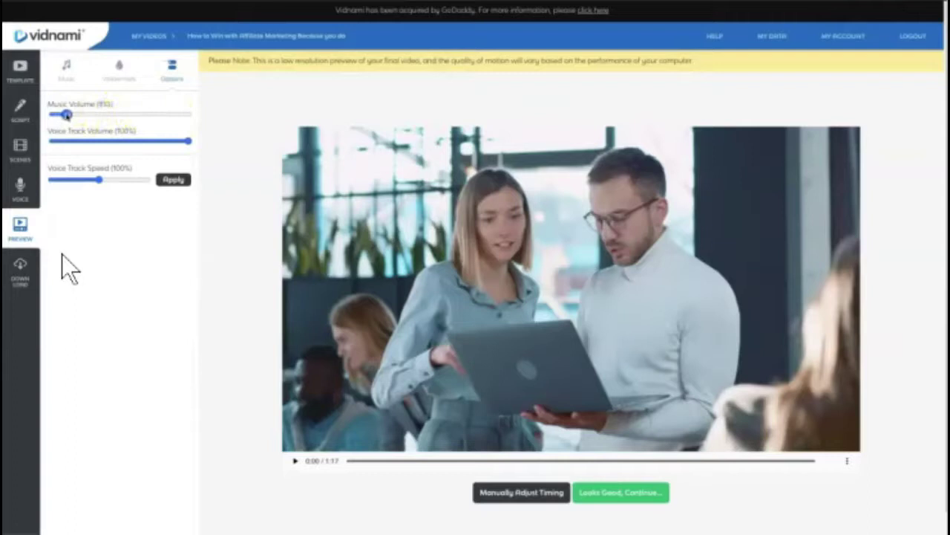
{"action": "mouse_move", "coordinate": [99, 179]}
{"action": "left_mouse_down"}
{"action": "mouse_move", "coordinate": [116, 178]}
{"action": "mouse_move", "coordinate": [94, 178]}
{"action": "mouse_move", "coordinate": [104, 179]}
{"action": "left_mouse_up"}
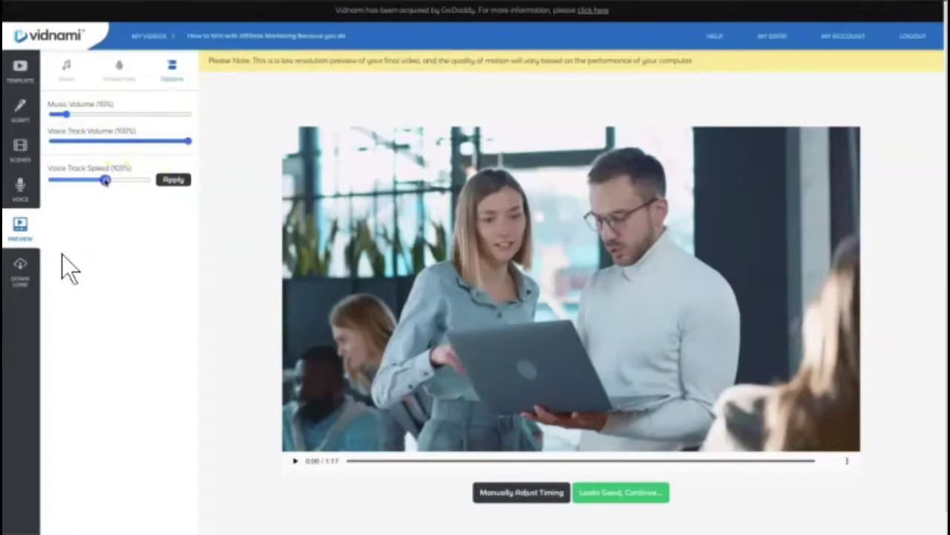
{"action": "left_click", "coordinate": [168, 179]}
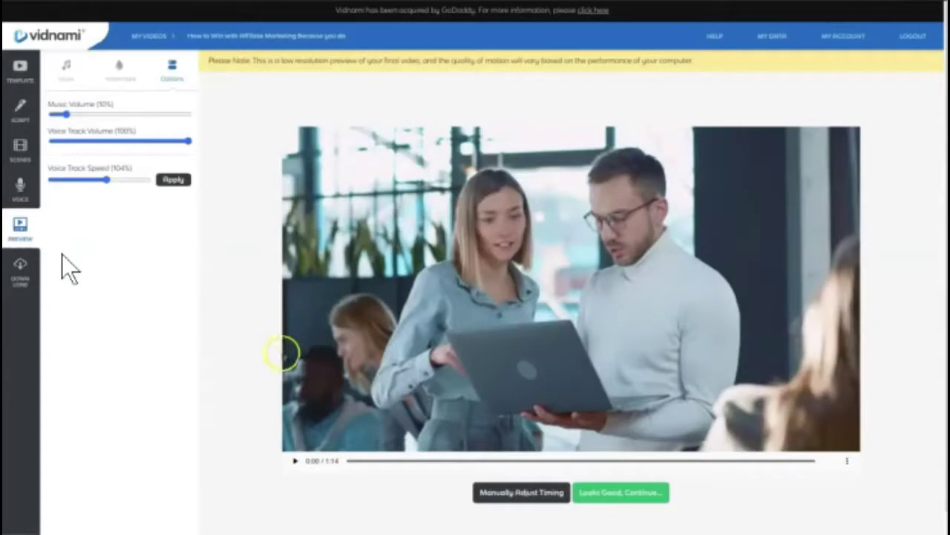
Play back the video preview and generate the video in Full HD 1080p resolution
{"action": "left_click", "coordinate": [295, 461]}
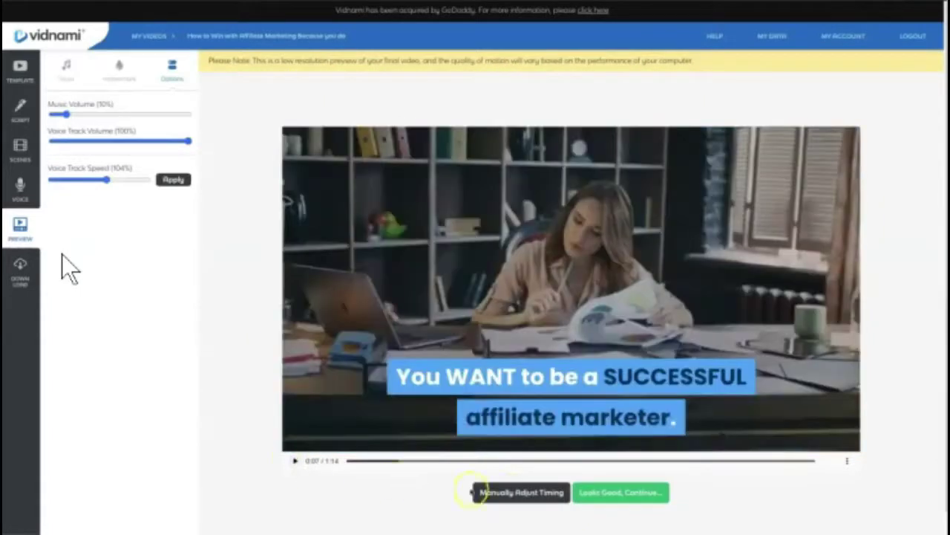
{"action": "left_click", "coordinate": [598, 492]}
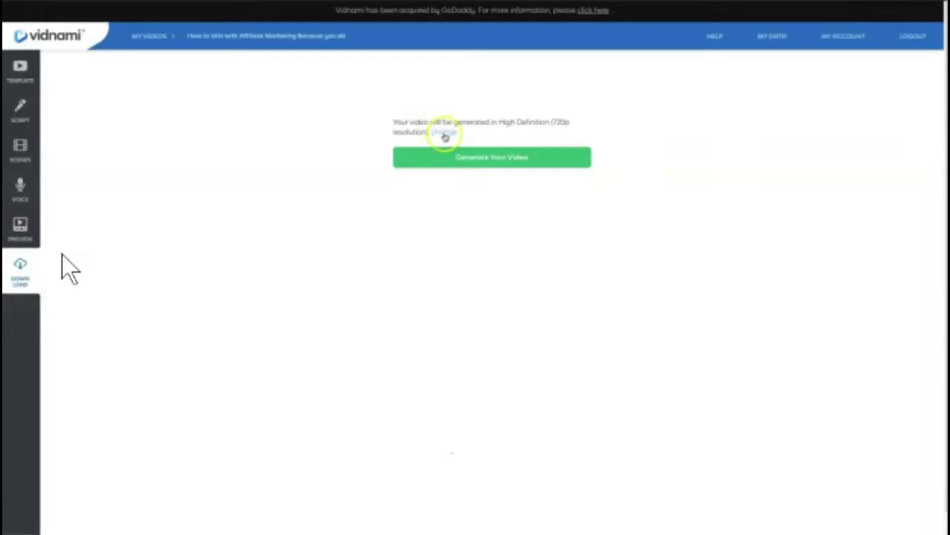
{"action": "left_click", "coordinate": [444, 133]}
{"action": "left_click", "coordinate": [399, 143]}
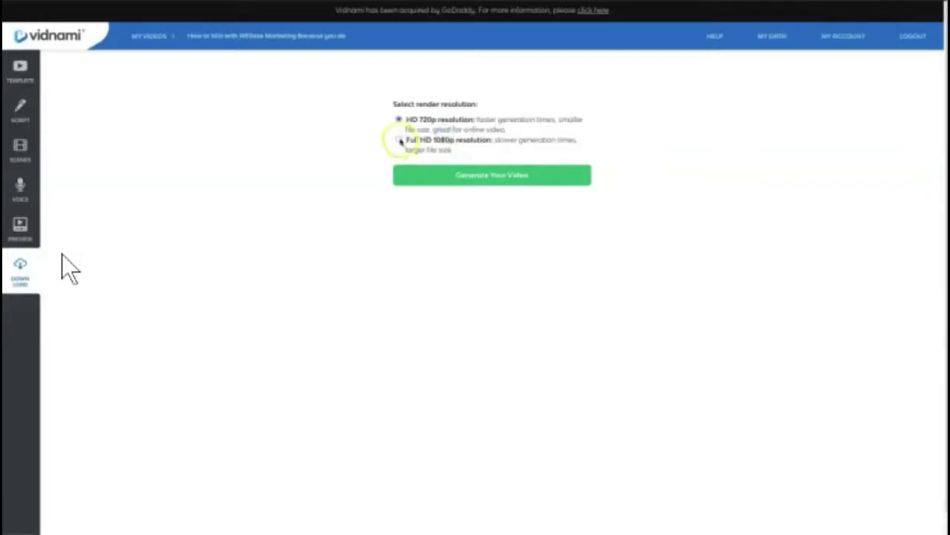
{"action": "left_click", "coordinate": [429, 141]}
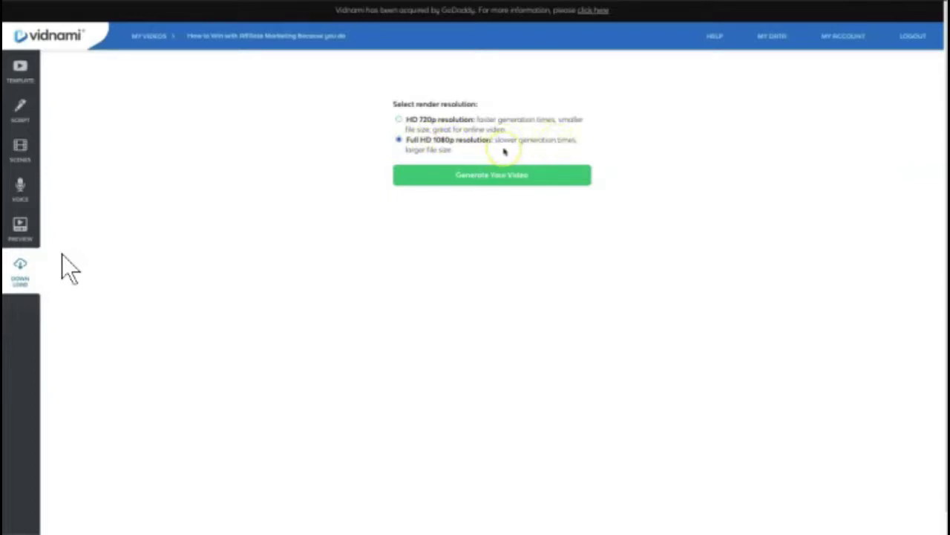
{"action": "left_click", "coordinate": [508, 174]}
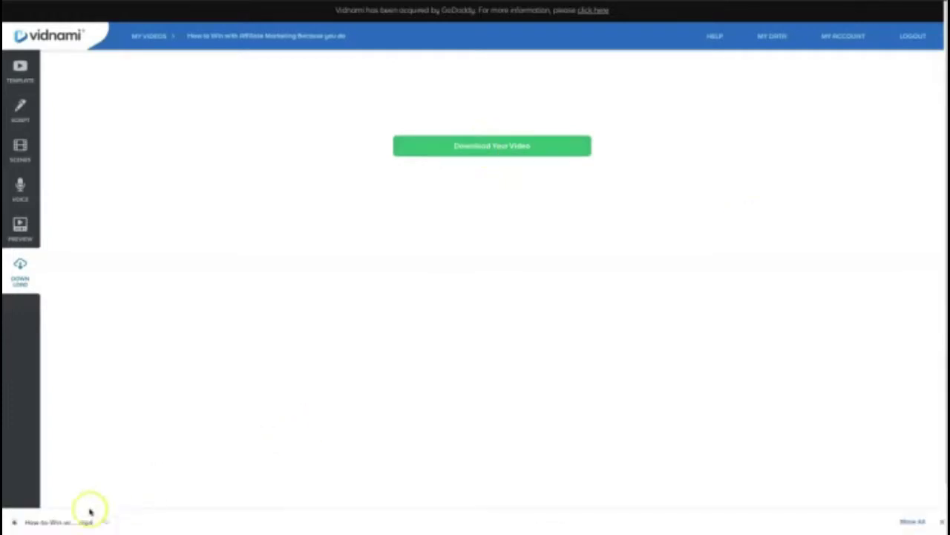
Open the downloaded MP4 of the finished video for playback
{"action": "left_click", "coordinate": [88, 512]}
{"action": "left_click", "coordinate": [479, 427]}
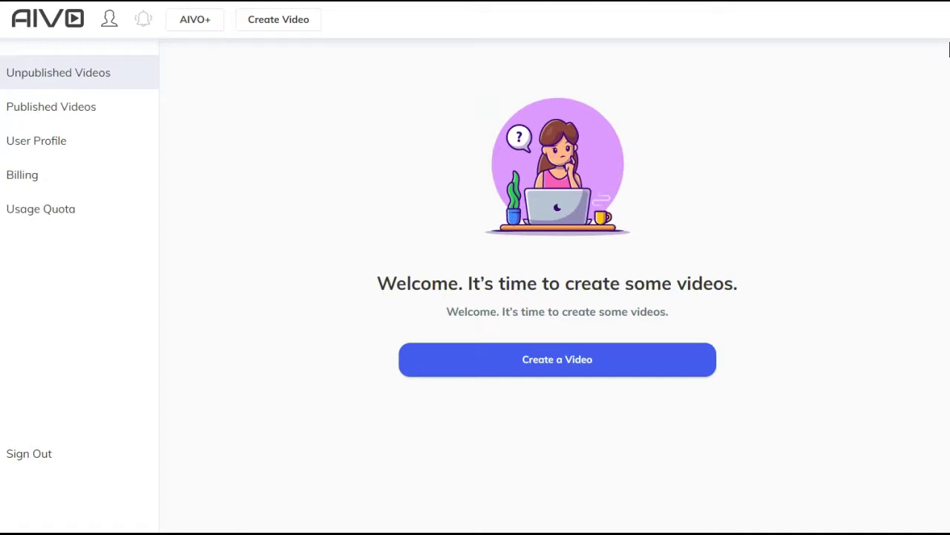
Switch to AIVO, start a video from a script, and title it "How to Win with Affiliate Marketing" using the document's heading
{"action": "left_click", "coordinate": [277, 24]}
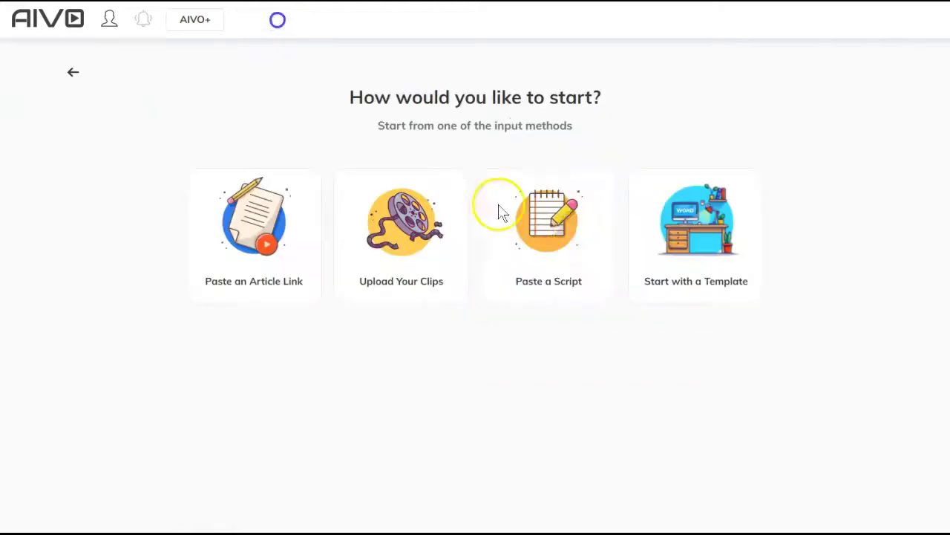
{"action": "left_click", "coordinate": [583, 245]}
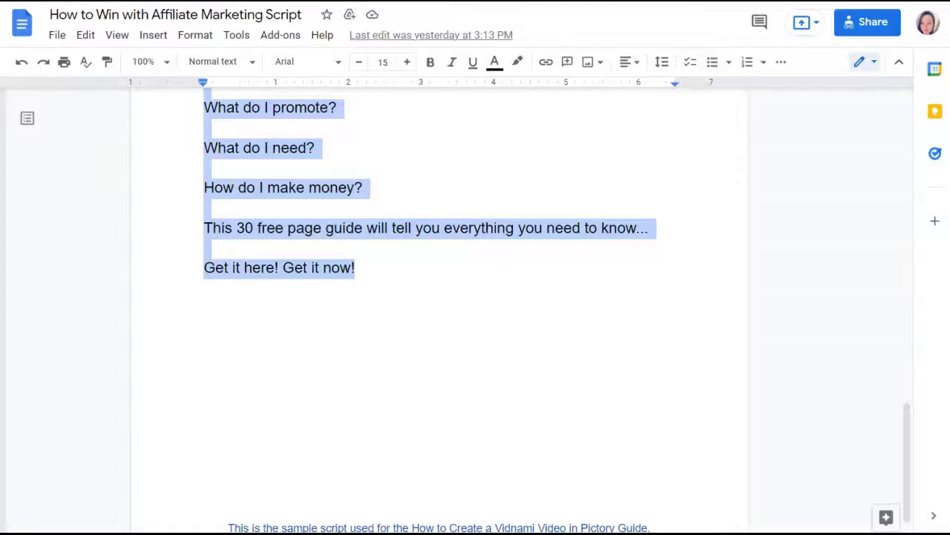
{"action": "left_click", "coordinate": [437, 328]}
{"action": "scroll", "coordinate": [436, 328], "scroll_direction": "up", "scroll_amount": 10}
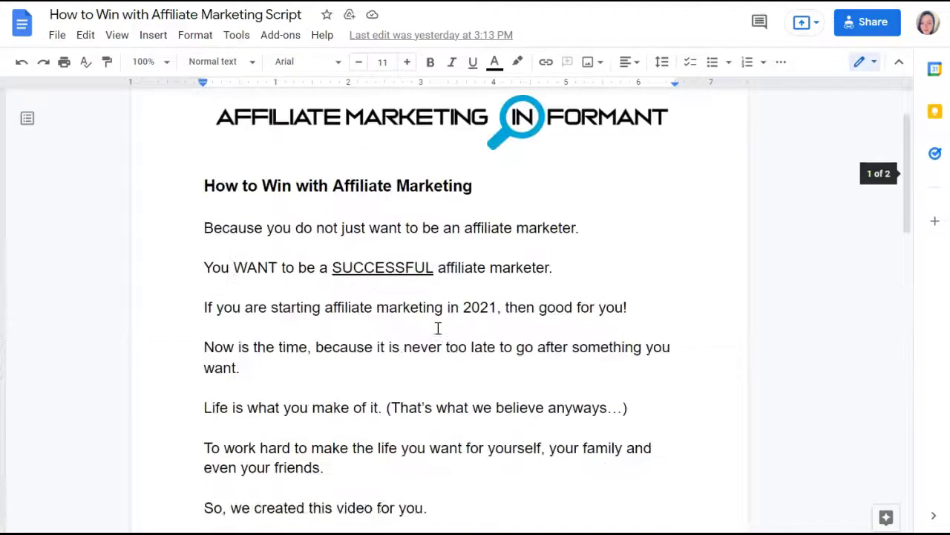
{"action": "left_click_drag", "start_coordinate": [208, 230], "coordinate": [473, 248]}
{"action": "right_click", "coordinate": [437, 228]}
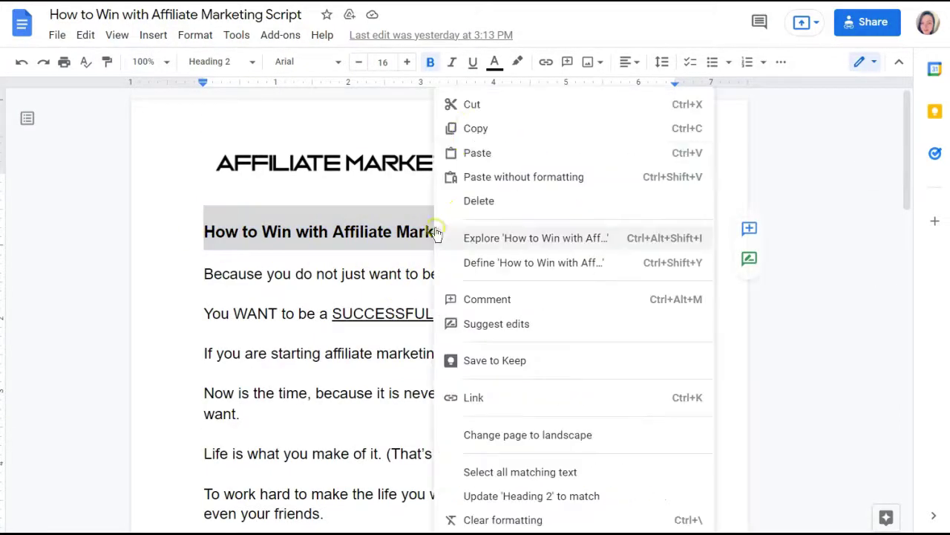
{"action": "left_click", "coordinate": [478, 130]}
{"action": "right_click", "coordinate": [344, 178]}
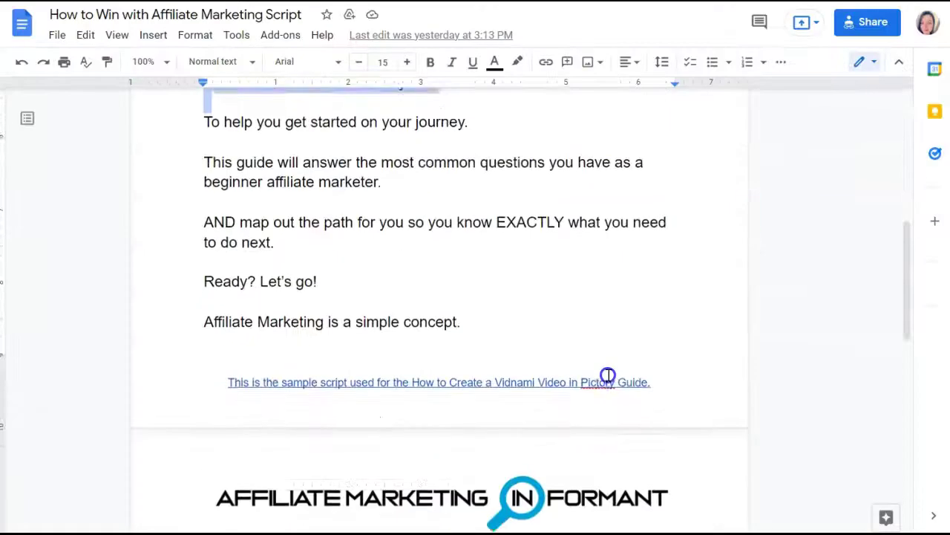
Copy the remaining script text from the document into AIVO's text field, turn off script summarizing, and continue
{"action": "scroll", "coordinate": [606, 374], "scroll_direction": "down", "scroll_amount": 7}
{"action": "left_click_drag", "start_coordinate": [606, 373], "coordinate": [415, 361]}
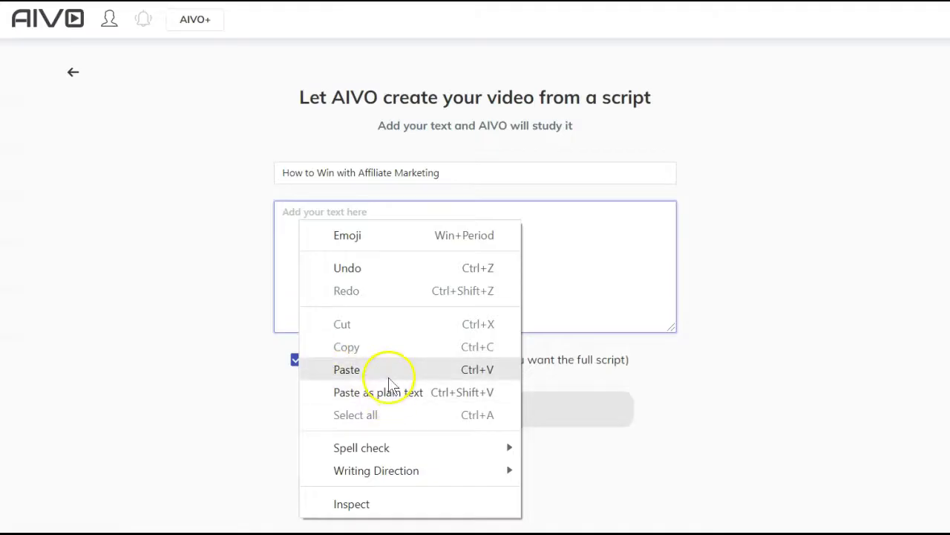
{"action": "left_click", "coordinate": [388, 369]}
{"action": "left_click", "coordinate": [317, 372]}
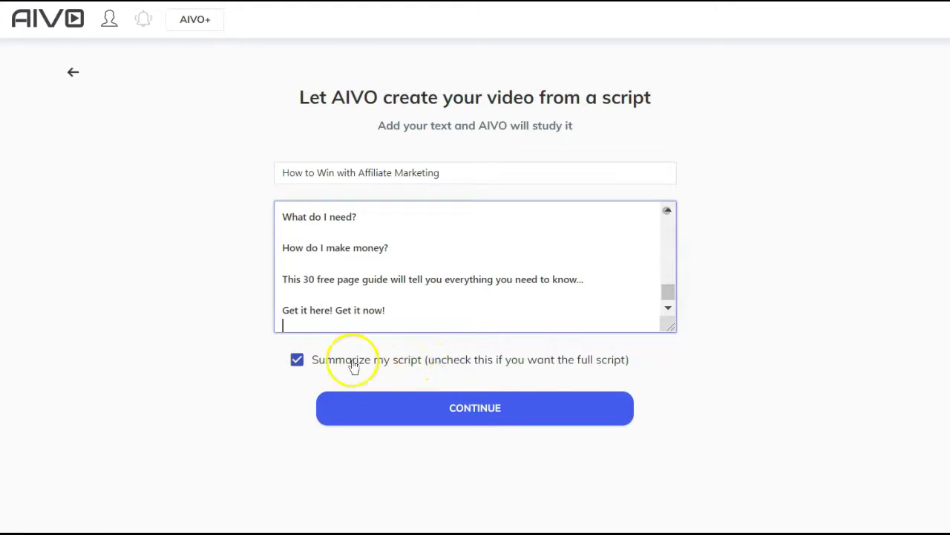
{"action": "left_click", "coordinate": [297, 360]}
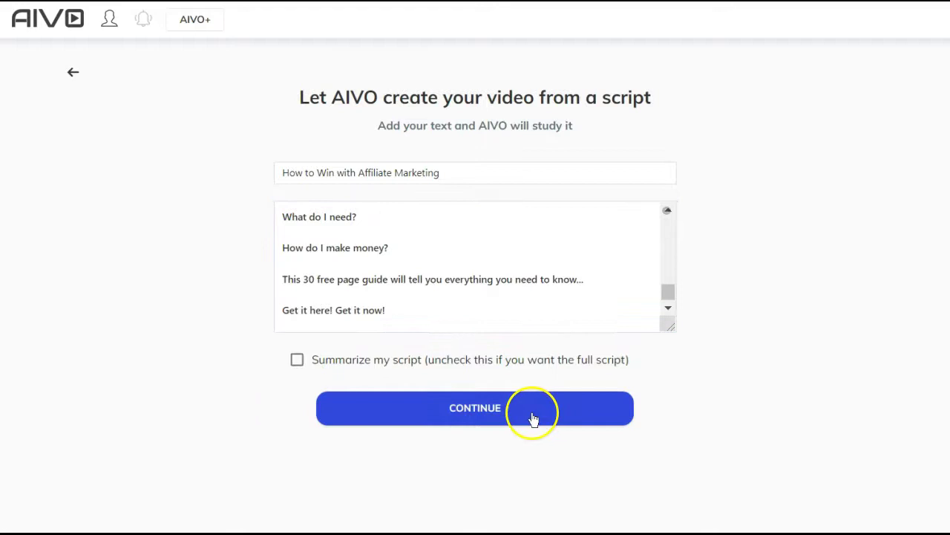
{"action": "left_click", "coordinate": [533, 418]}
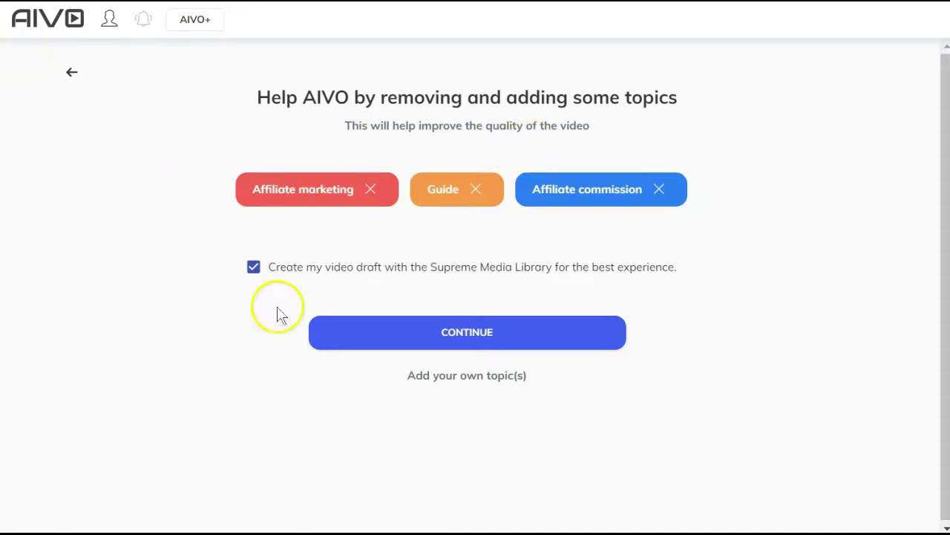
Add "business" and "marketing" as custom topics for the video
{"action": "left_click", "coordinate": [470, 377]}
{"action": "left_click", "coordinate": [458, 250]}
{"action": "type", "text": "business"}
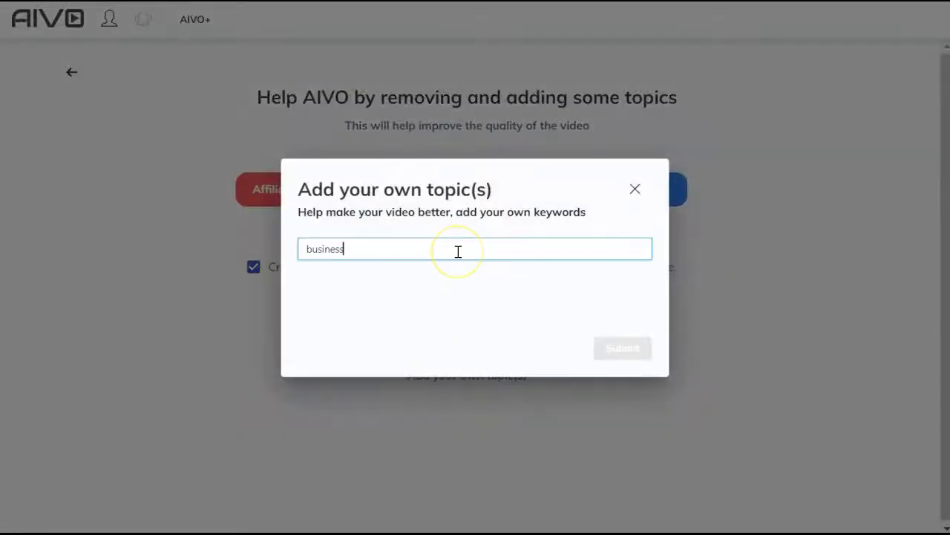
{"action": "key", "text": "Return"}
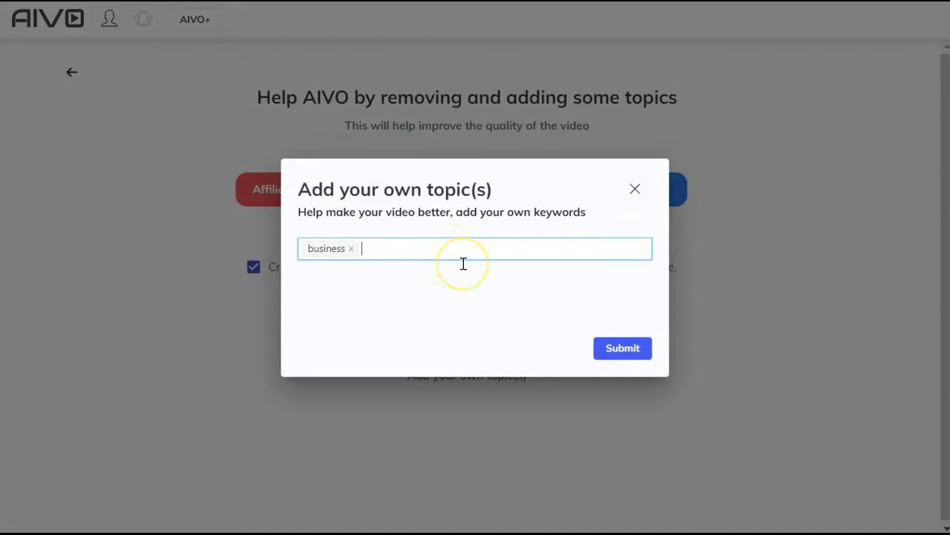
{"action": "type", "text": "marketing"}
{"action": "key", "text": "Return"}
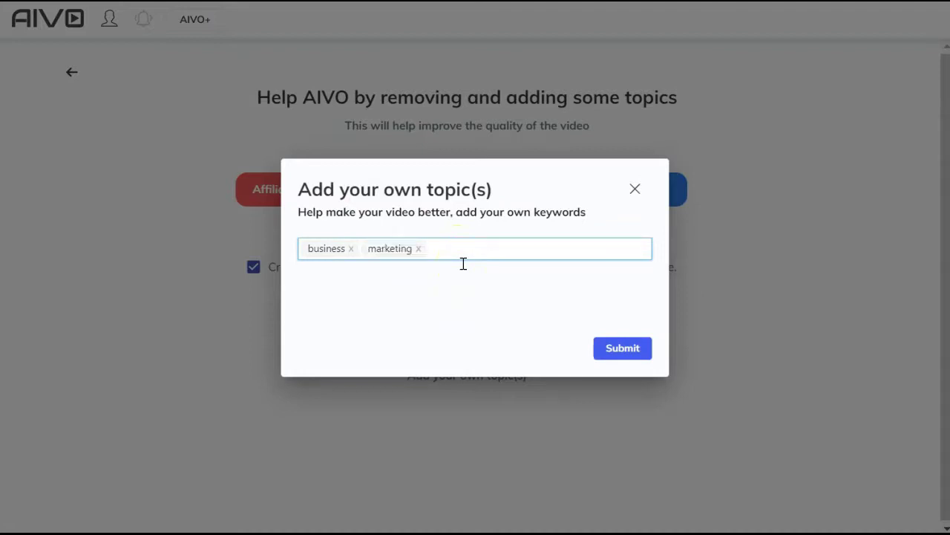
{"action": "left_click", "coordinate": [631, 350]}
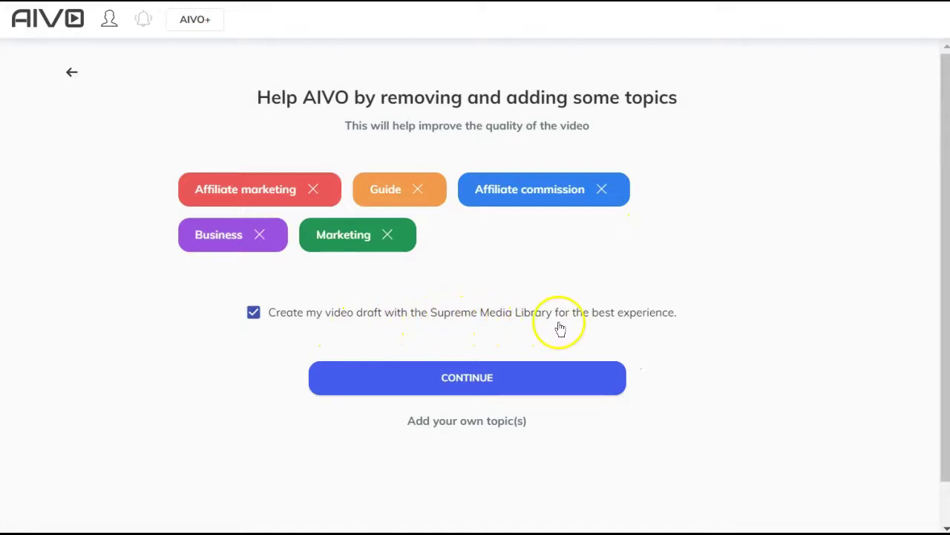
Turn off drafting with the Supreme Media Library and choose the 16:9 Horizontal Video format
{"action": "left_click", "coordinate": [253, 313]}
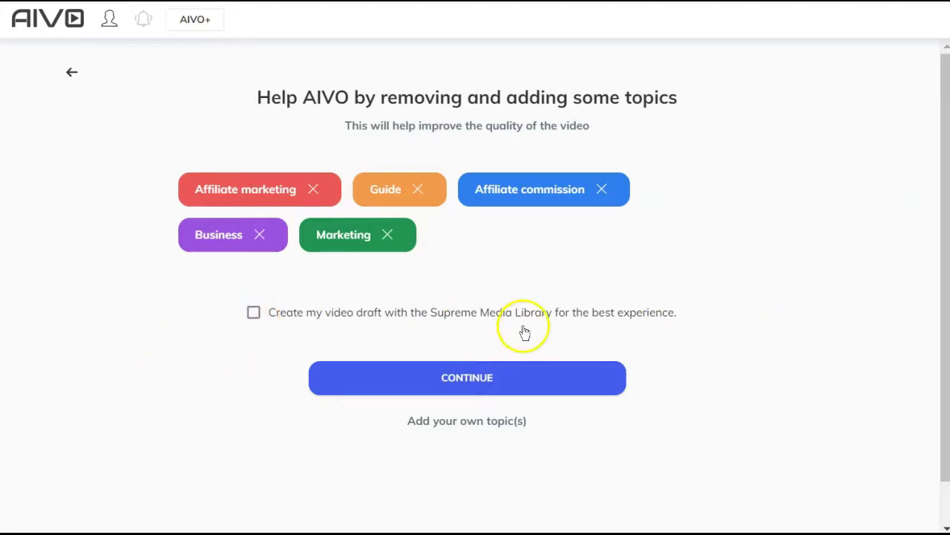
{"action": "left_click", "coordinate": [494, 379]}
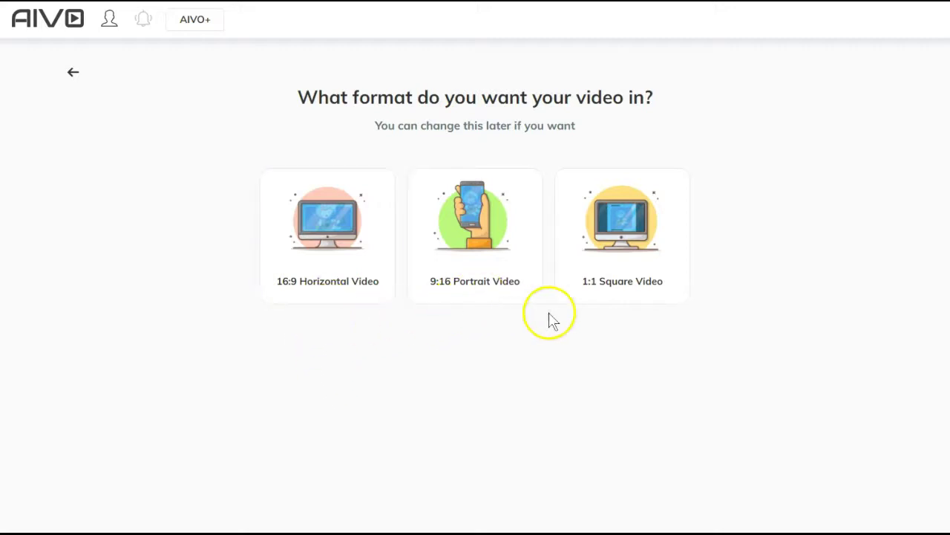
{"action": "left_click", "coordinate": [351, 229]}
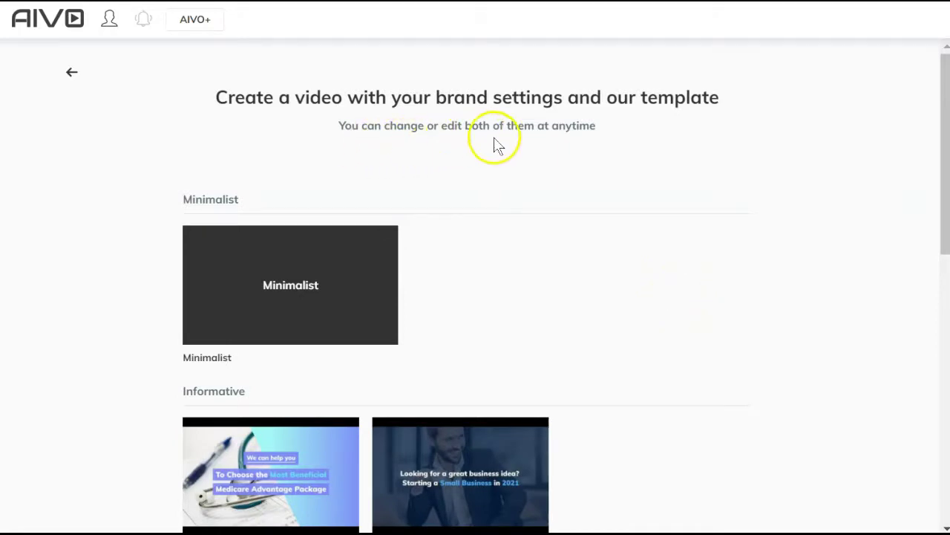
Browse the available templates, preview the Business template in the Informative category, and confirm it for the video
{"action": "scroll", "coordinate": [678, 250], "scroll_direction": "down", "scroll_amount": 4}
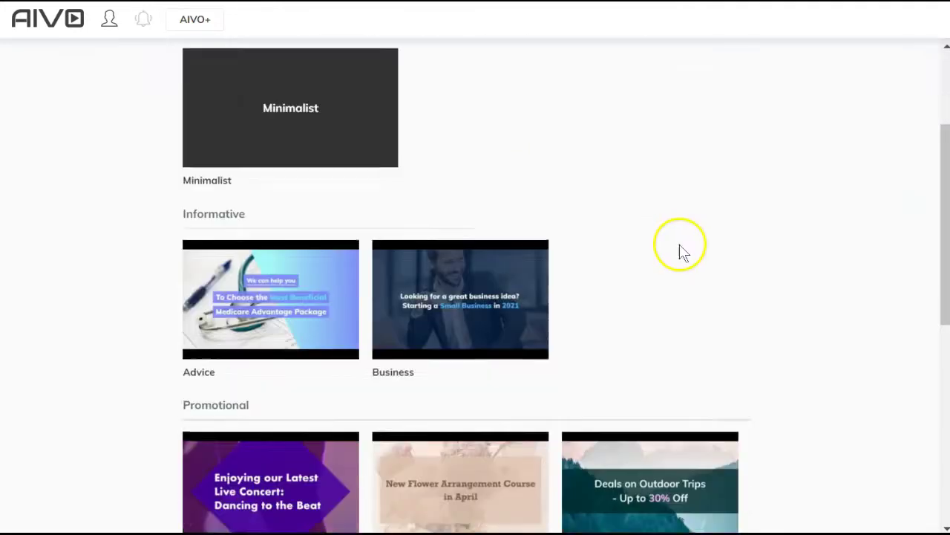
{"action": "scroll", "coordinate": [709, 253], "scroll_direction": "down", "scroll_amount": 4}
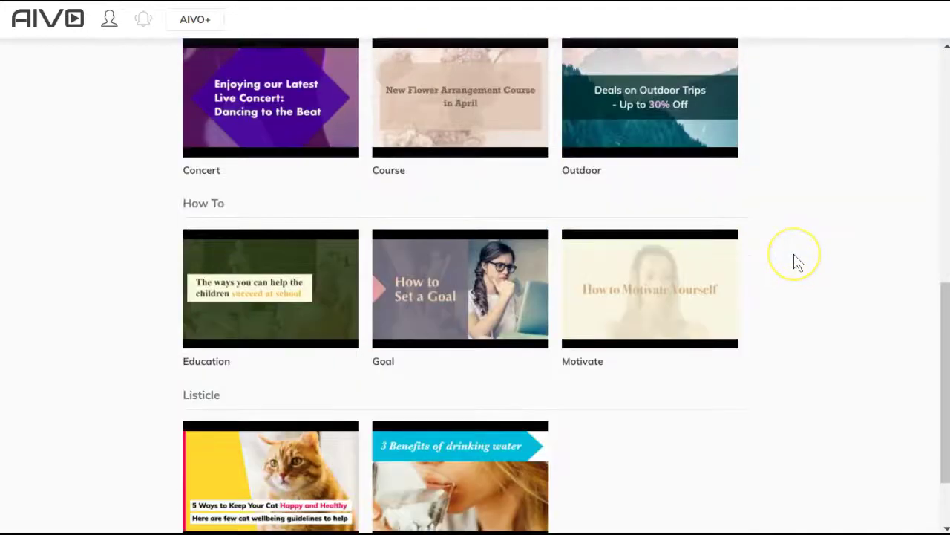
{"action": "scroll", "coordinate": [794, 260], "scroll_direction": "up", "scroll_amount": 5}
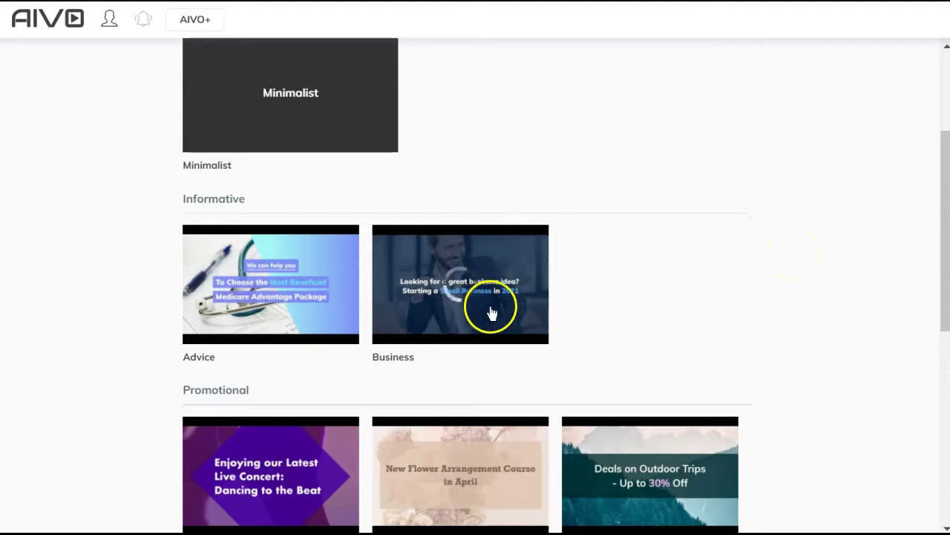
{"action": "left_click", "coordinate": [498, 311]}
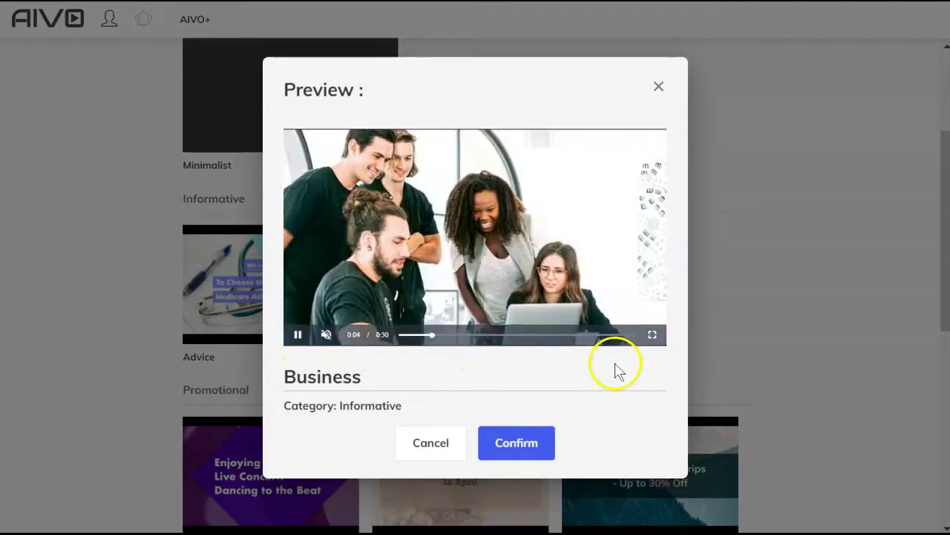
{"action": "left_click", "coordinate": [520, 443]}
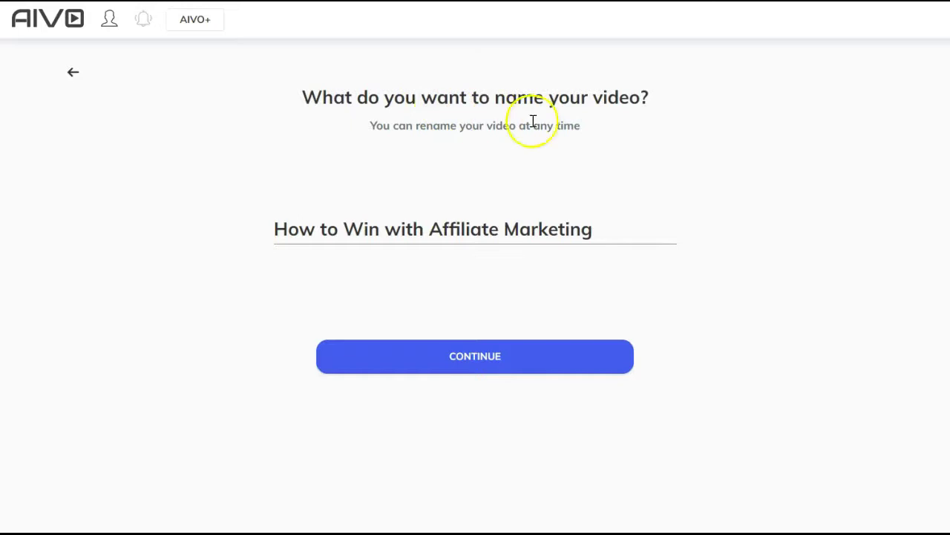
Name the video "How to Win with Affiliate Marketing Final" and continue to the editor
{"action": "left_click", "coordinate": [626, 233]}
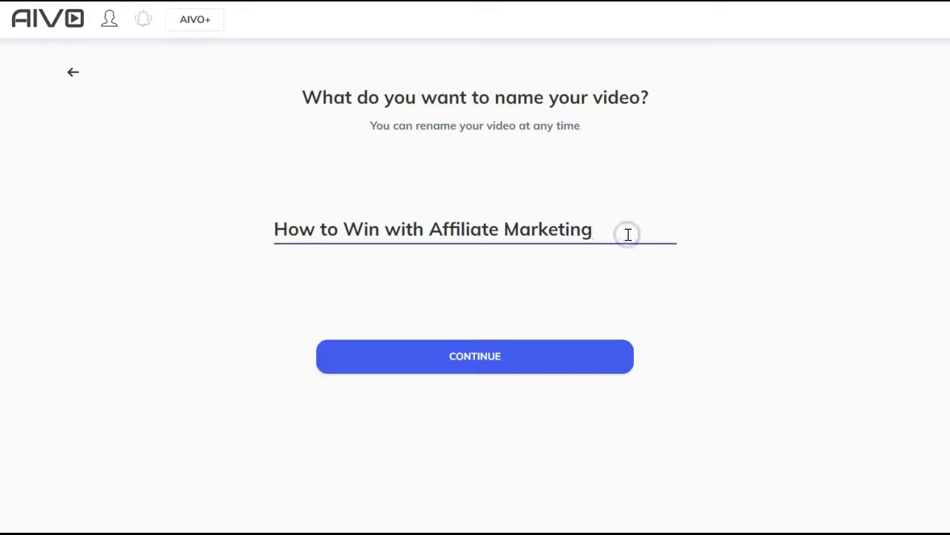
{"action": "type", "text": "Final"}
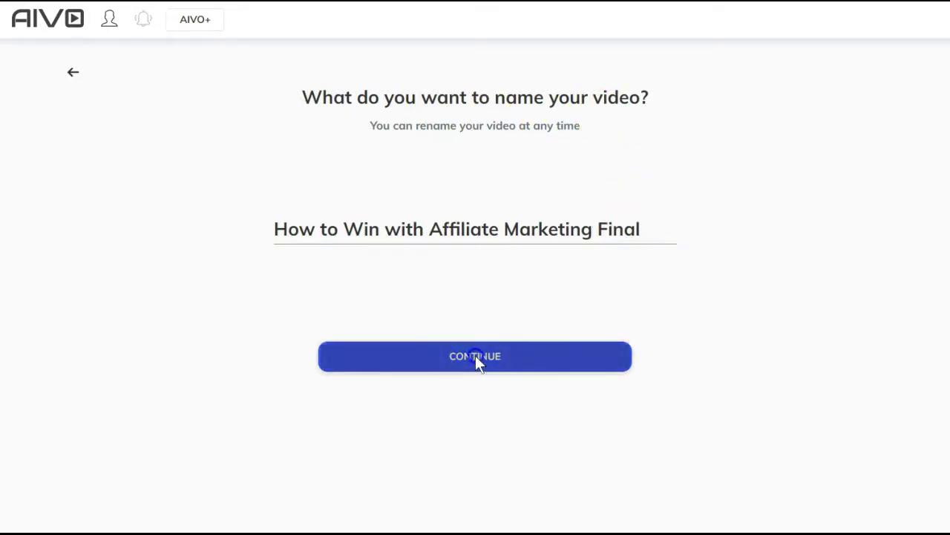
{"action": "left_click", "coordinate": [475, 356]}
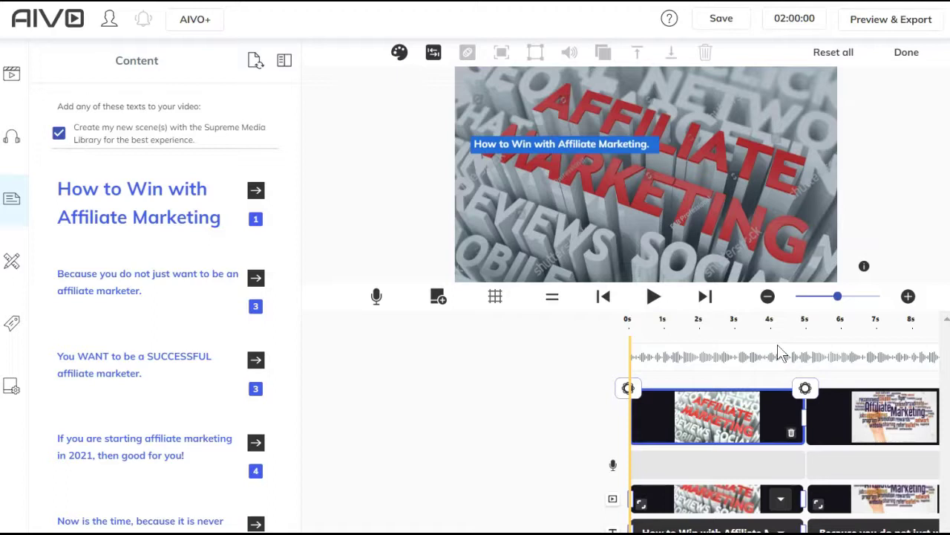
Show the help tips explaining the editor's areas, and dismiss them after reading
{"action": "left_click", "coordinate": [784, 349]}
{"action": "left_click", "coordinate": [668, 19]}
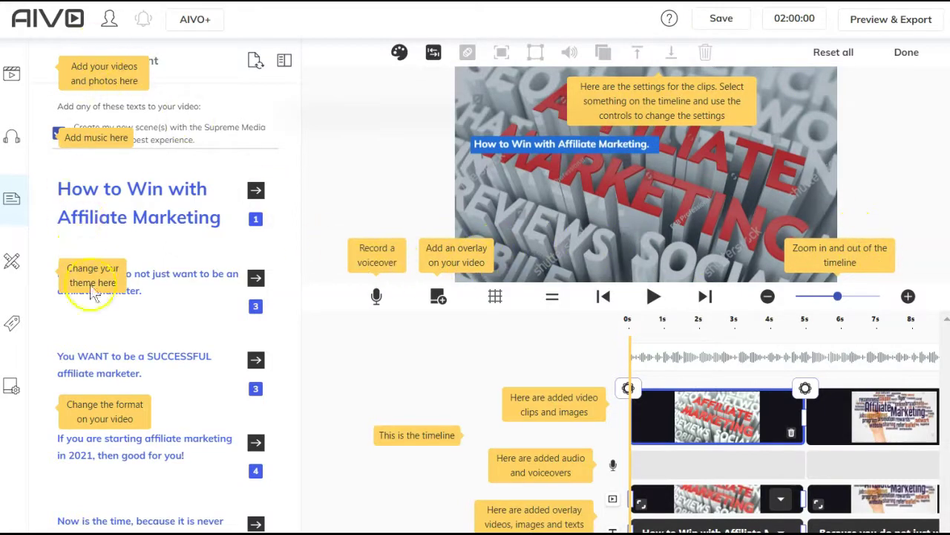
{"action": "left_click", "coordinate": [382, 367]}
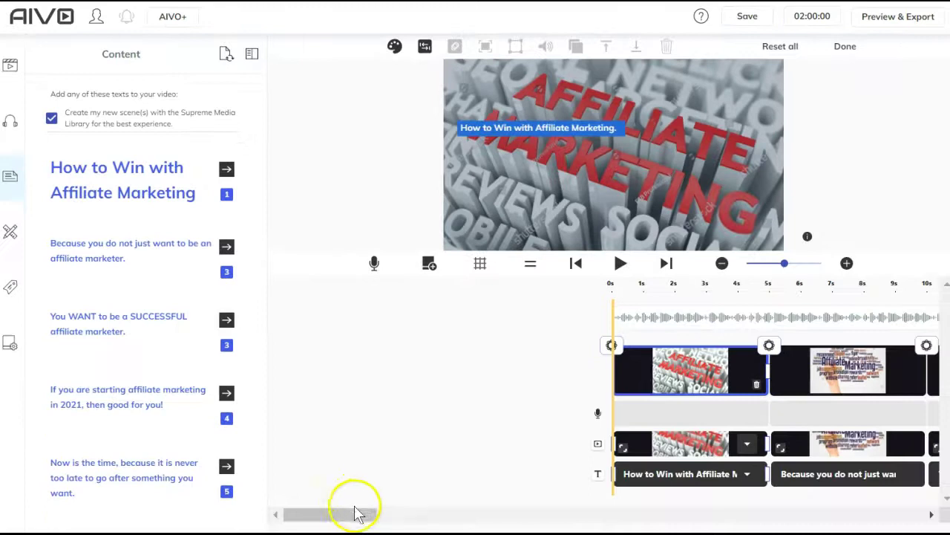
Look through the timeline's scenes, viewing "Life is what you make of it" and "What niche do I choose?" in the preview
{"action": "left_click_drag", "start_coordinate": [355, 514], "coordinate": [477, 517]}
{"action": "left_click", "coordinate": [530, 400]}
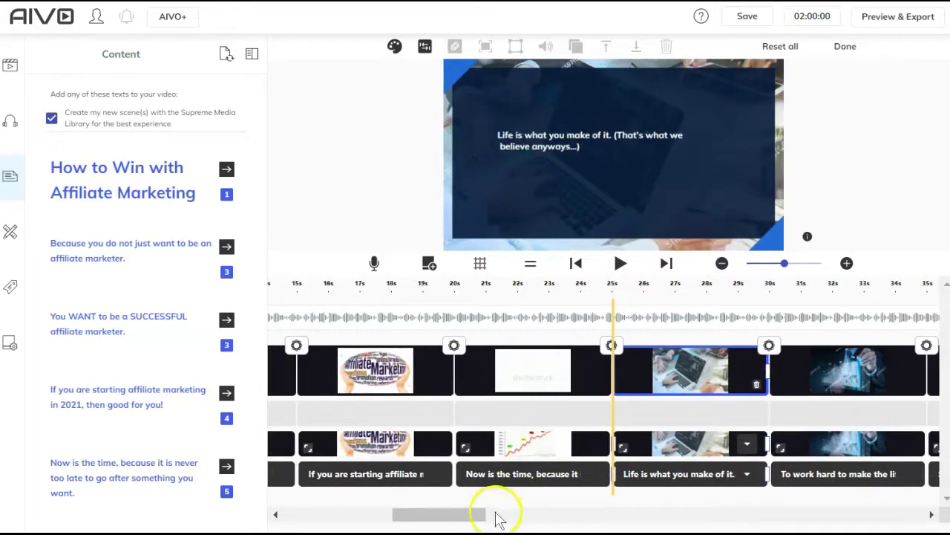
{"action": "left_click_drag", "start_coordinate": [469, 516], "coordinate": [704, 526]}
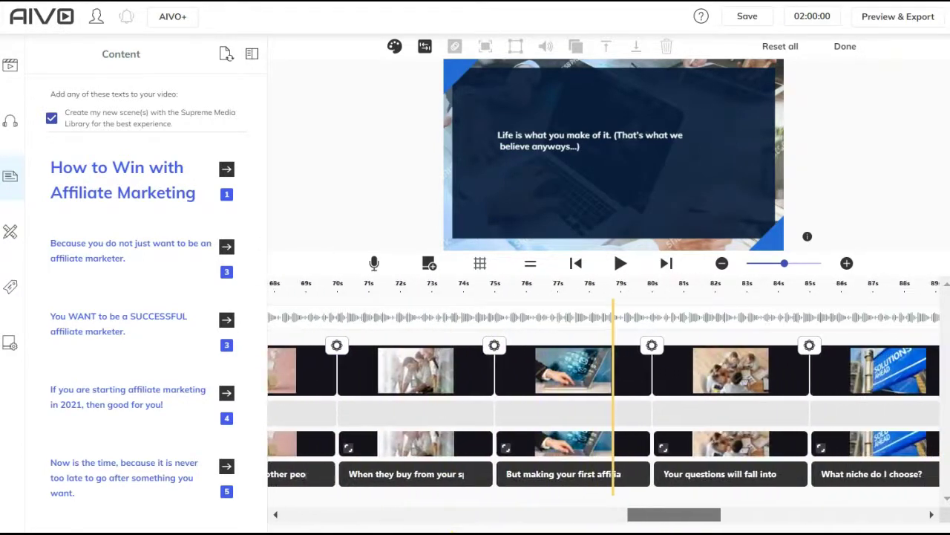
{"action": "left_click", "coordinate": [811, 401]}
{"action": "left_click", "coordinate": [698, 458]}
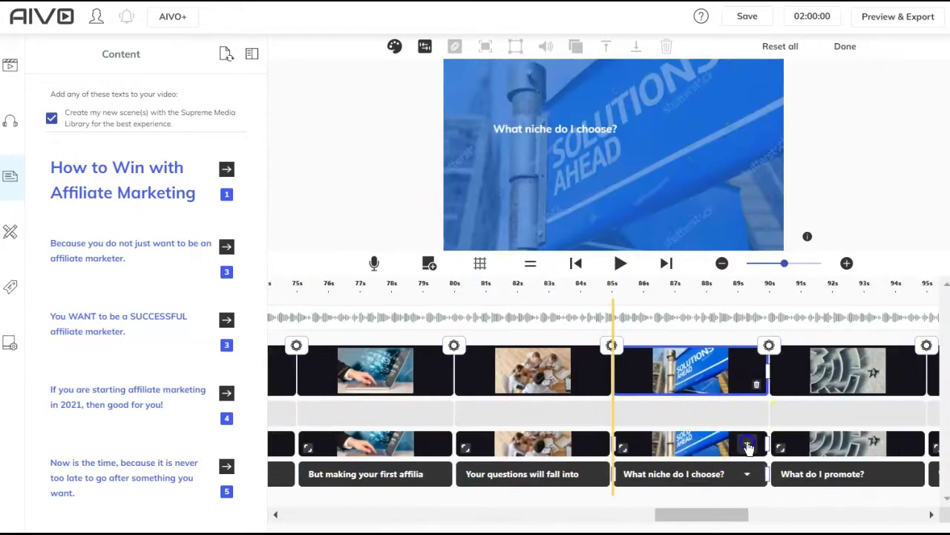
Check the image overlays of the "What niche do I choose?" and "What do I promote?" scenes, finishing back on the opening scene
{"action": "left_click", "coordinate": [749, 446]}
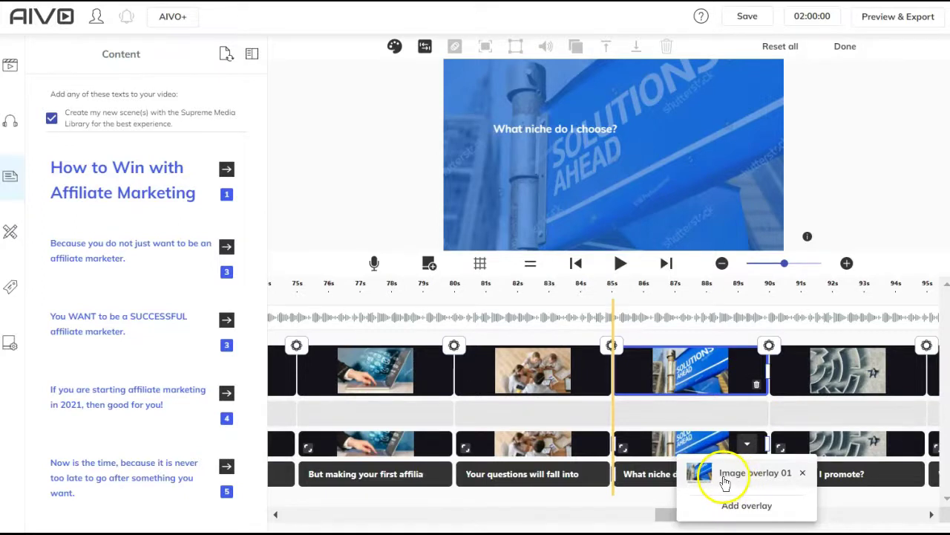
{"action": "left_click", "coordinate": [775, 405]}
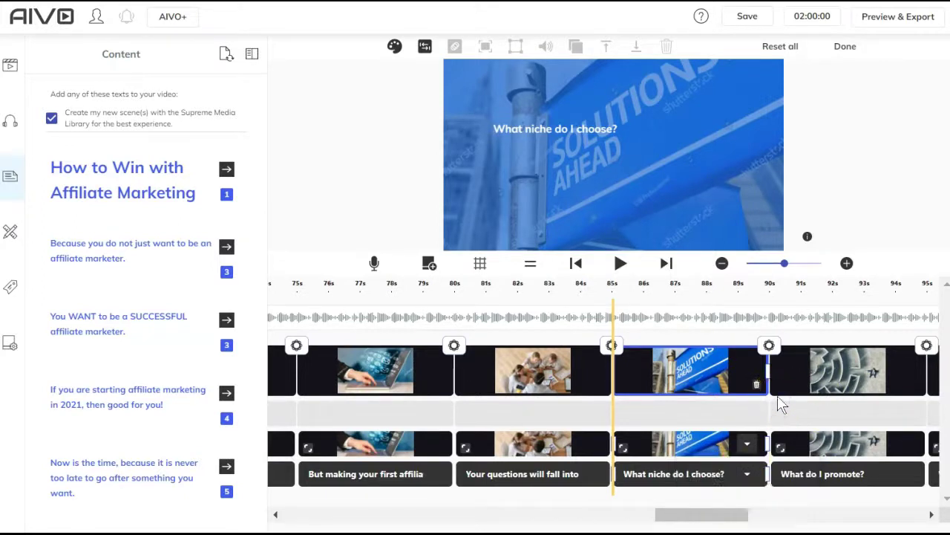
{"action": "left_click", "coordinate": [778, 392]}
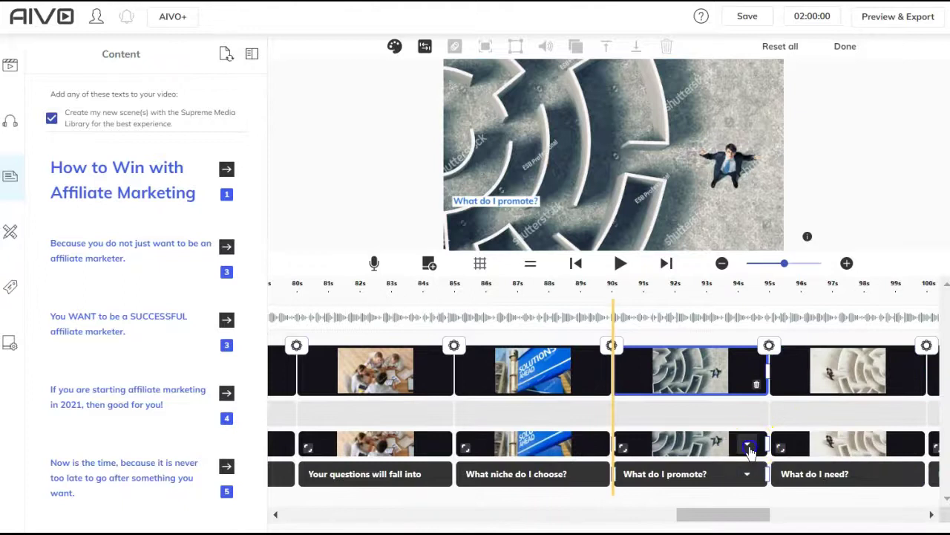
{"action": "left_click", "coordinate": [748, 448]}
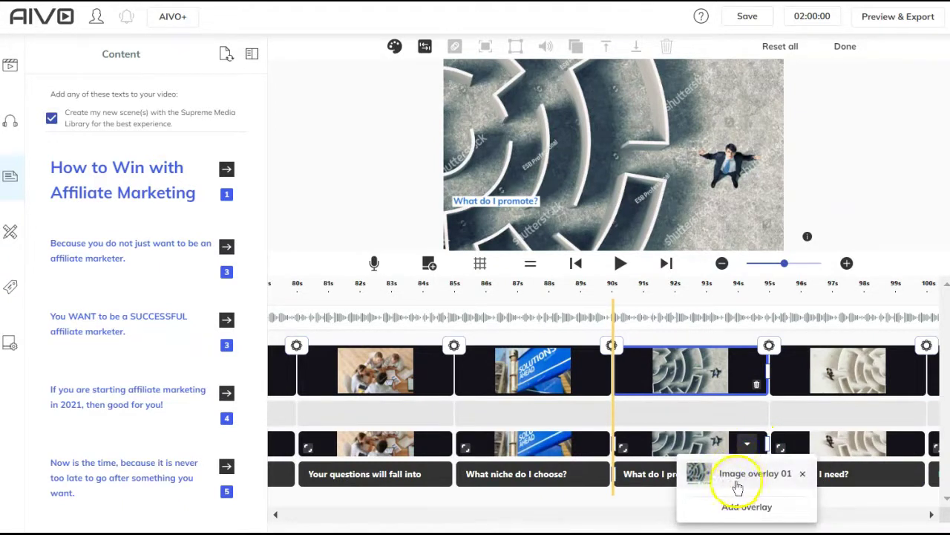
{"action": "left_click", "coordinate": [776, 400]}
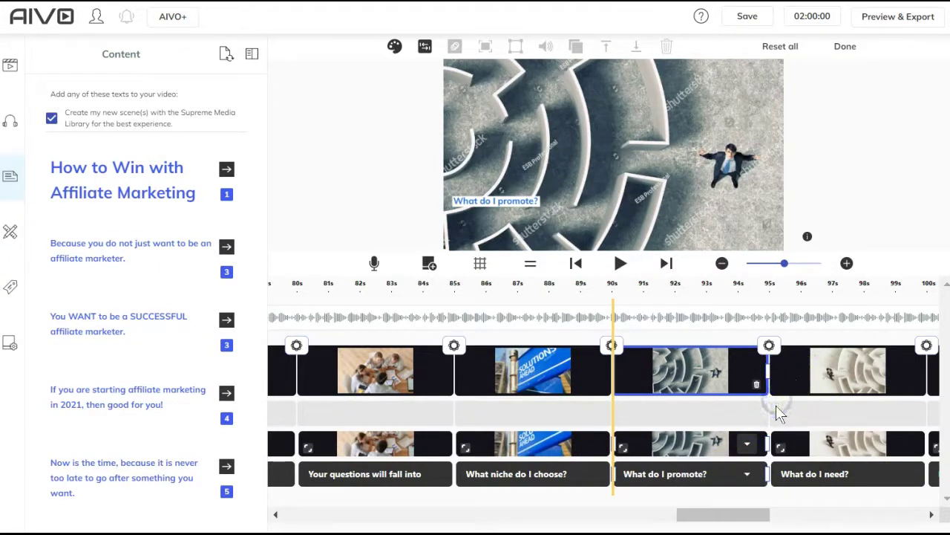
{"action": "left_click", "coordinate": [777, 389]}
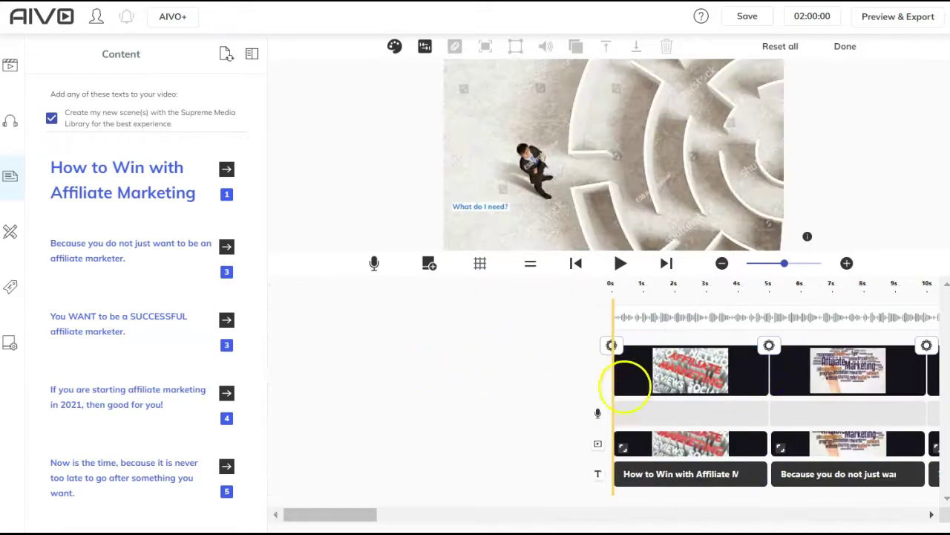
{"action": "left_click", "coordinate": [616, 397]}
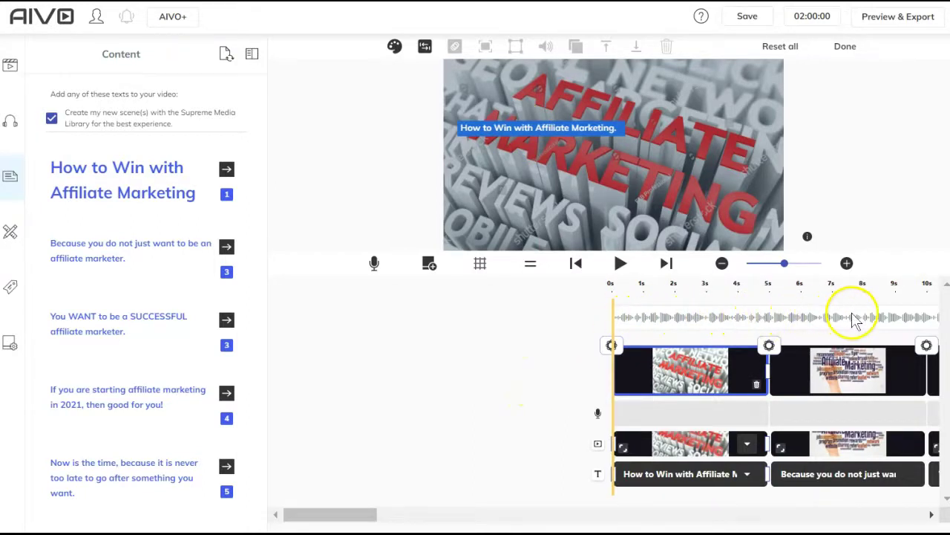
Lower the applied background music's volume to about 20% and search the music library for "chill"
{"action": "left_click", "coordinate": [12, 121]}
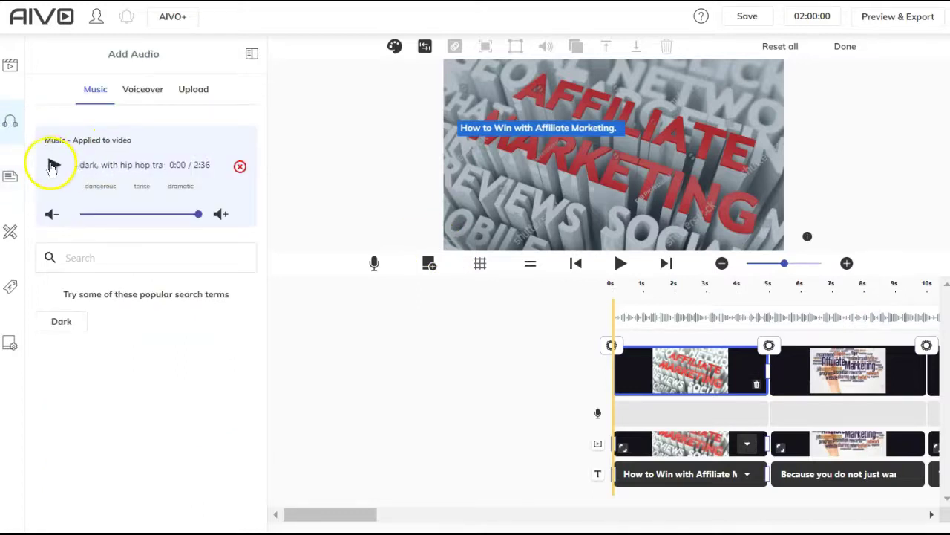
{"action": "left_click_drag", "start_coordinate": [199, 214], "coordinate": [165, 216]}
{"action": "left_click", "coordinate": [239, 166]}
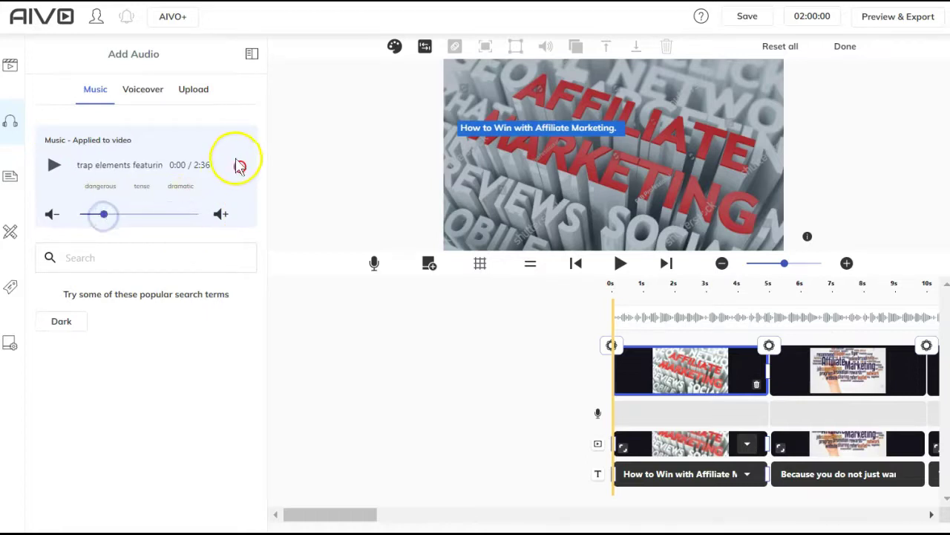
{"action": "left_click", "coordinate": [141, 265]}
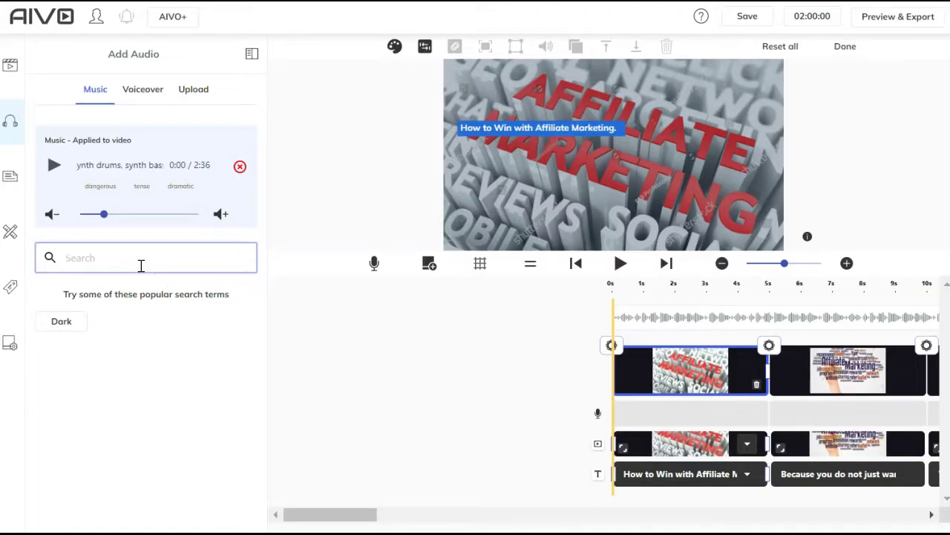
{"action": "type", "text": "chill"}
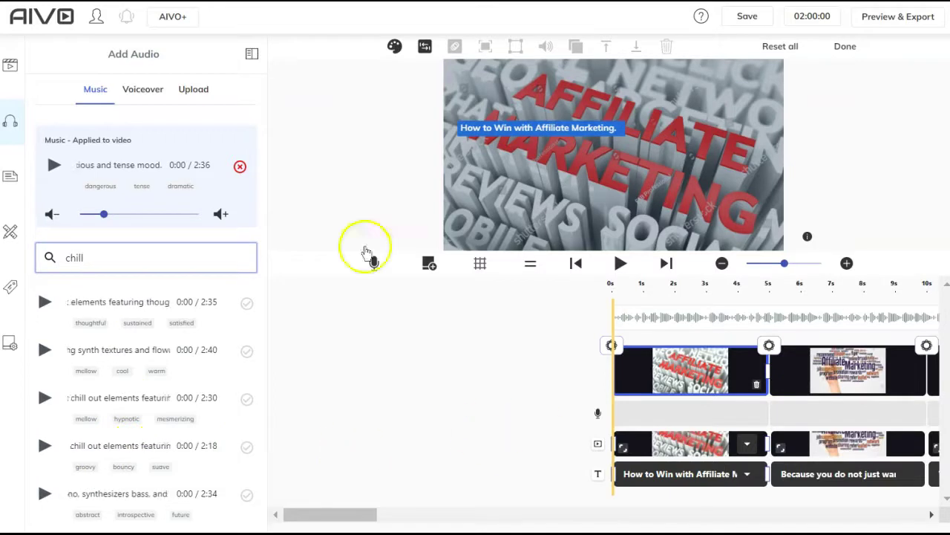
Remove the applied background music from the video and choose AI Voiceover as the voiceover type
{"action": "left_click", "coordinate": [240, 165]}
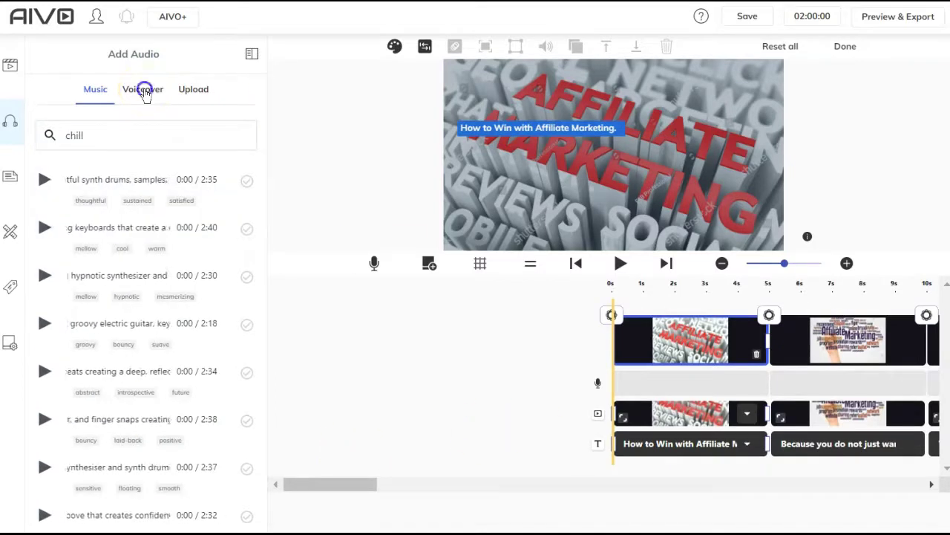
{"action": "left_click", "coordinate": [143, 92]}
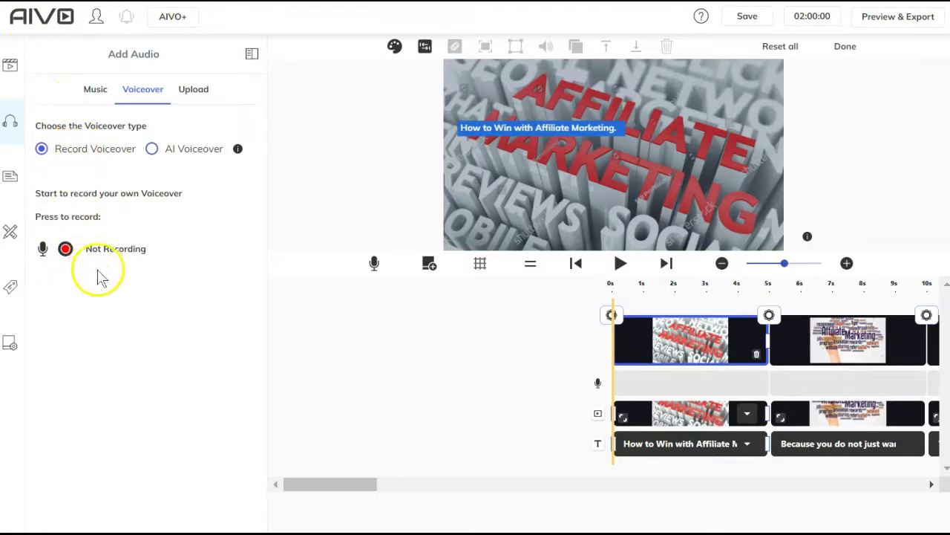
{"action": "left_click", "coordinate": [152, 149]}
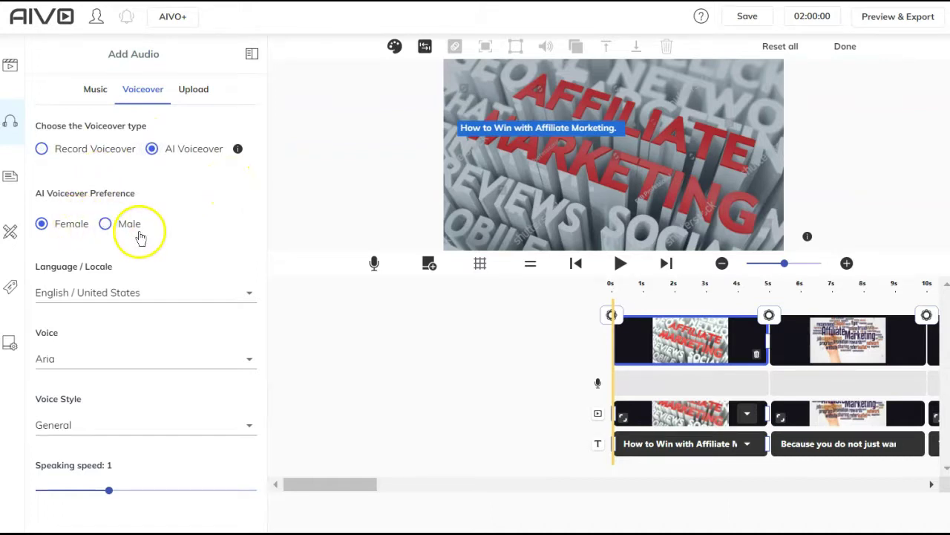
Set the AI voiceover's locale to English / United Kingdom and its voice to Libby
{"action": "left_click", "coordinate": [240, 297]}
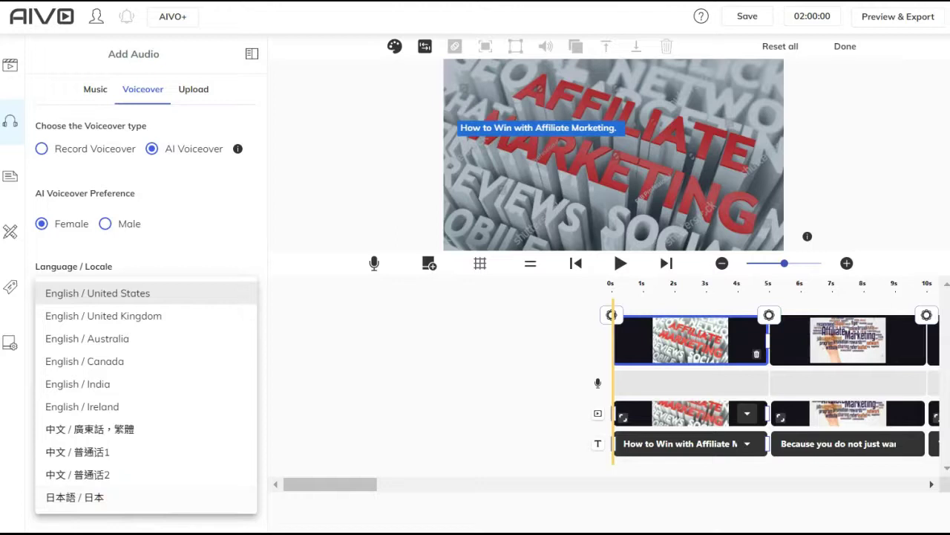
{"action": "left_click", "coordinate": [228, 228]}
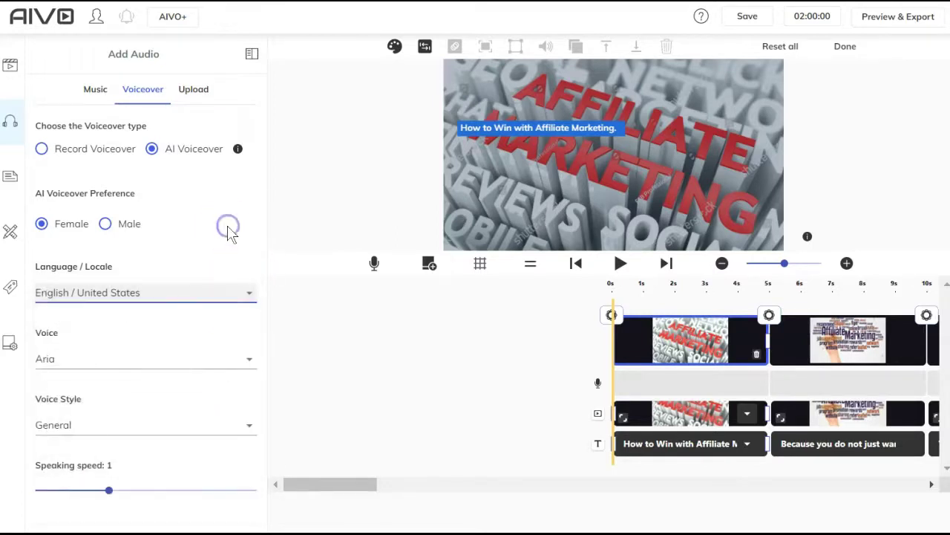
{"action": "left_click", "coordinate": [205, 339]}
{"action": "left_click", "coordinate": [184, 296]}
{"action": "left_click", "coordinate": [203, 364]}
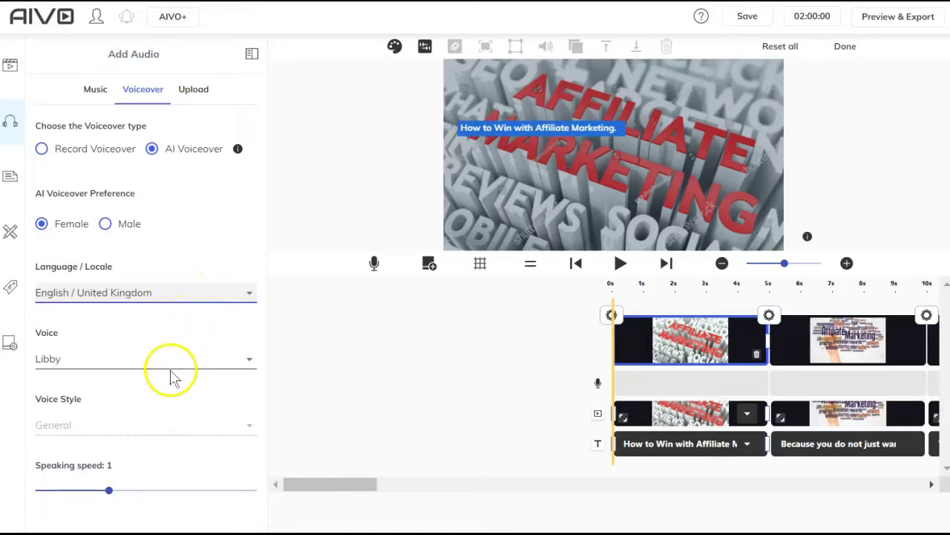
{"action": "left_click", "coordinate": [117, 361]}
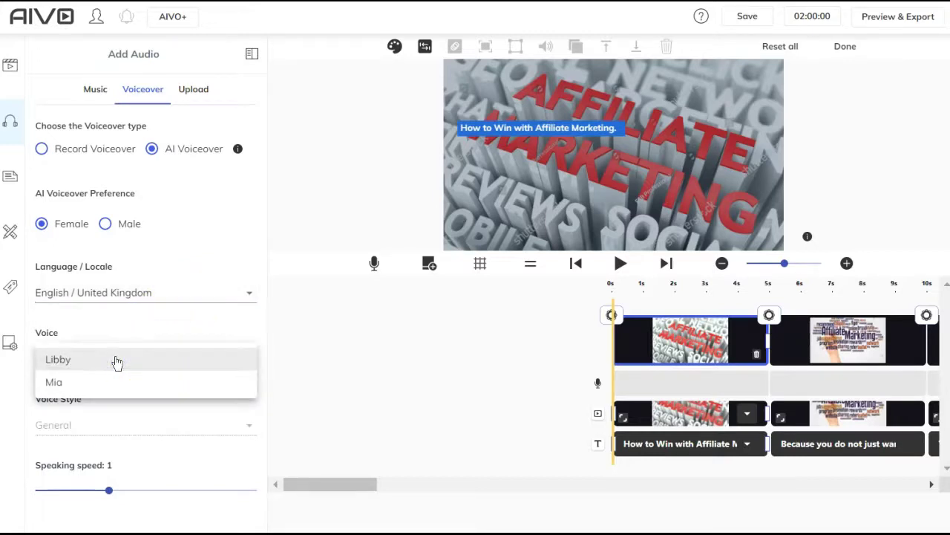
{"action": "left_click", "coordinate": [117, 360]}
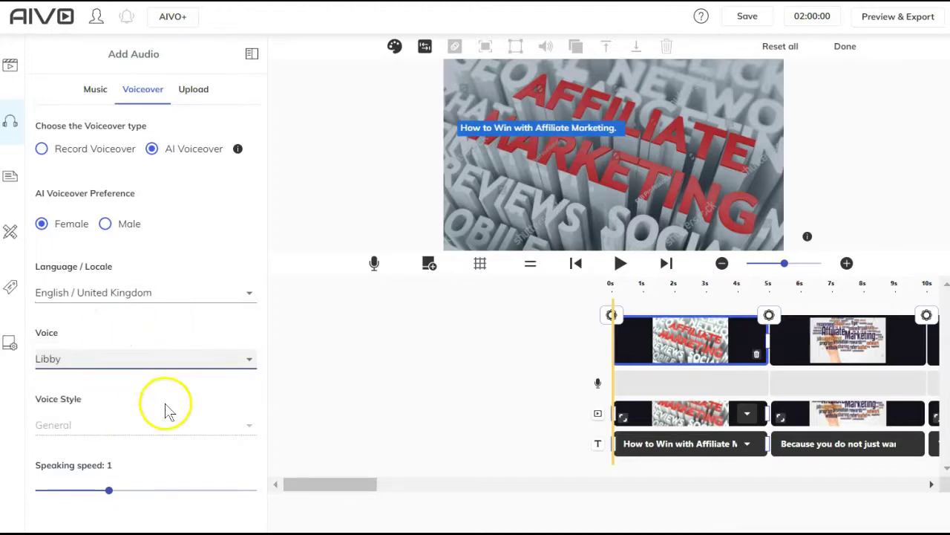
Generate the AI voiceover for the opening scene, then for all scenes
{"action": "scroll", "coordinate": [169, 408], "scroll_direction": "down", "scroll_amount": 4}
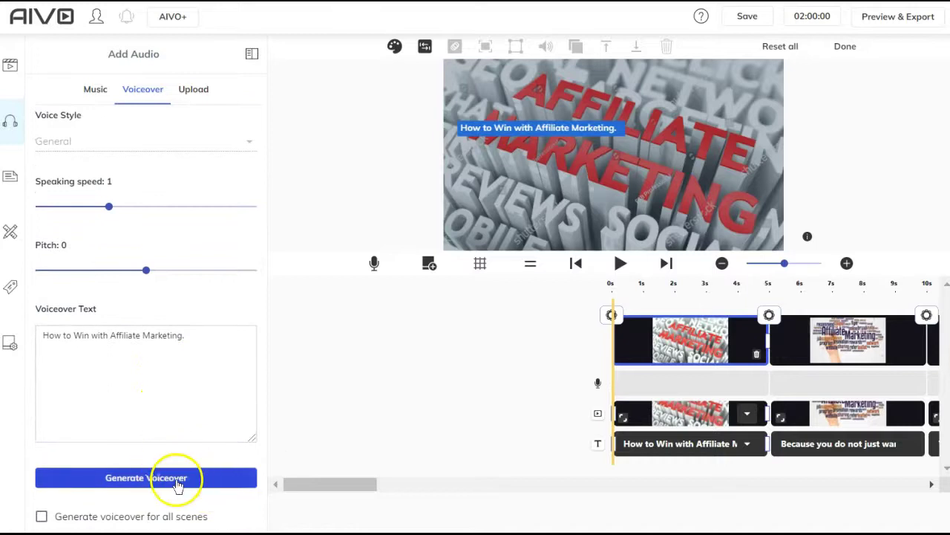
{"action": "scroll", "coordinate": [169, 398], "scroll_direction": "down", "scroll_amount": 1}
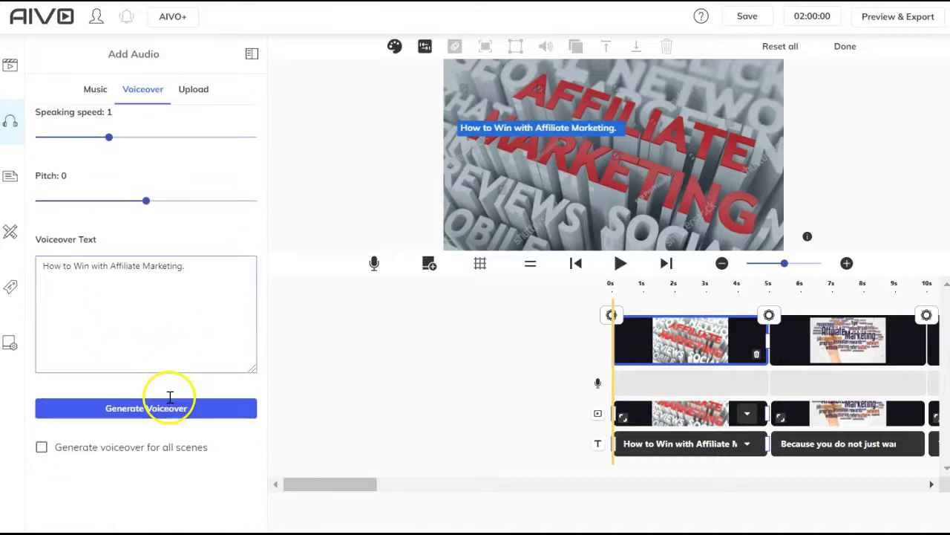
{"action": "left_click", "coordinate": [169, 397]}
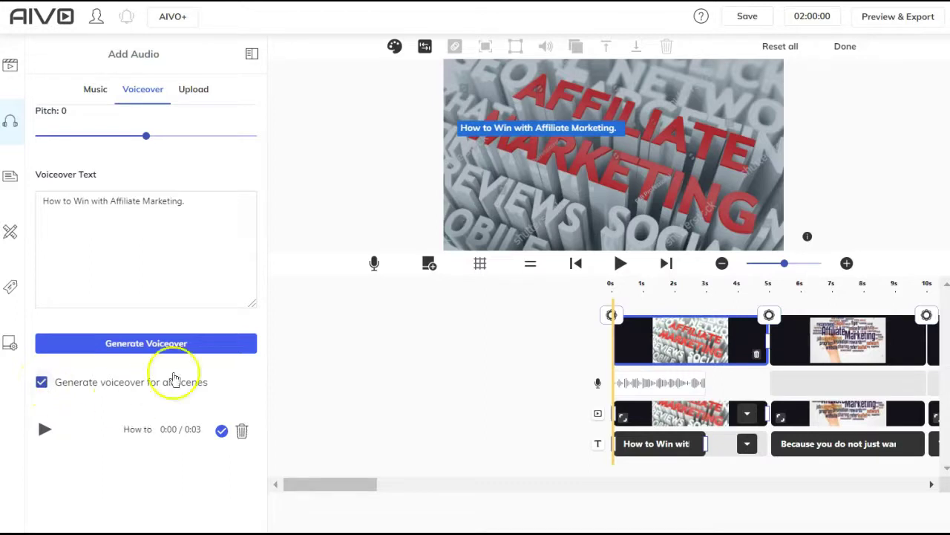
{"action": "left_click", "coordinate": [167, 348]}
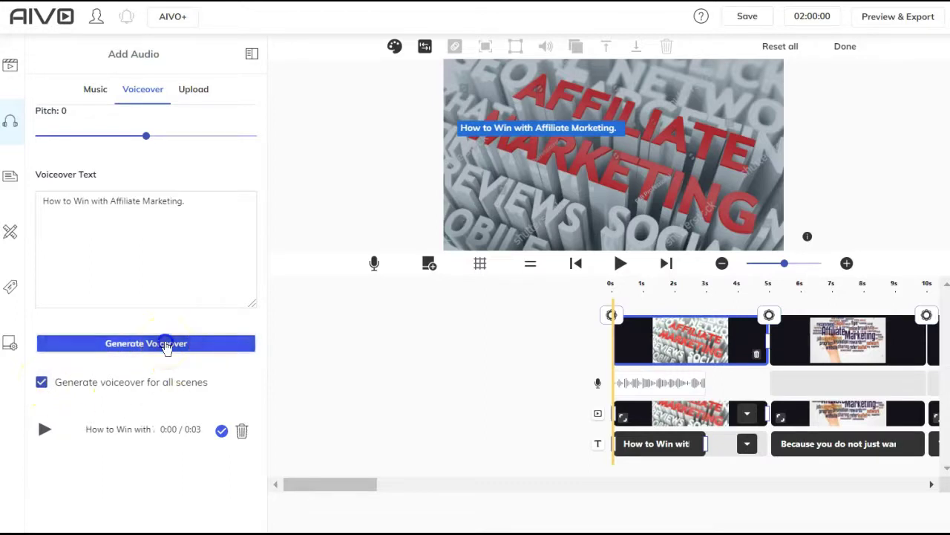
{"action": "left_click", "coordinate": [167, 345]}
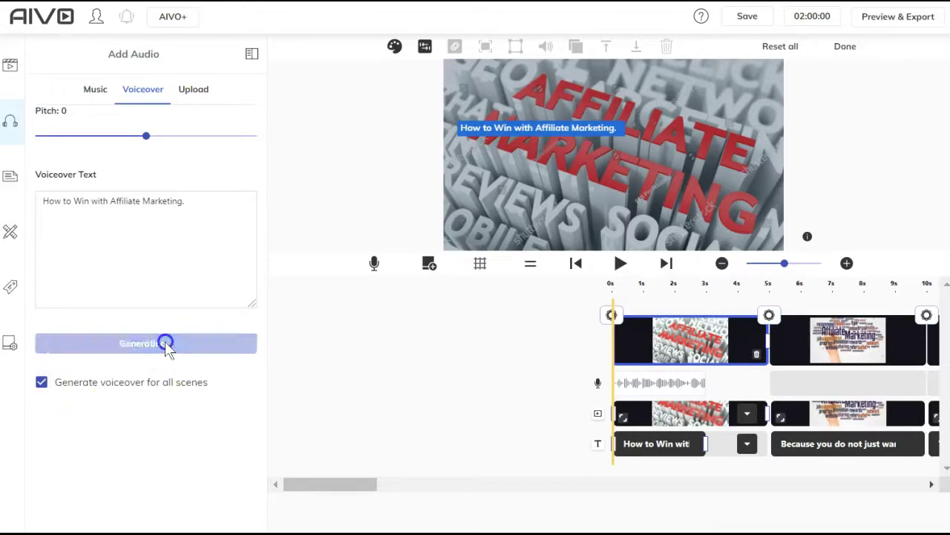
Check the audio upload option, then set the AI voiceover's locale to English / United Kingdom again
{"action": "left_click", "coordinate": [194, 96]}
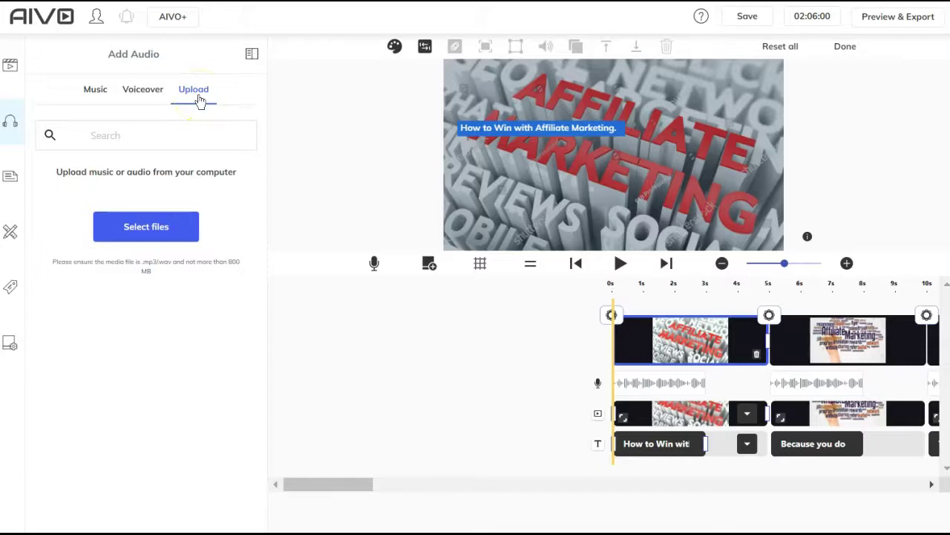
{"action": "left_click", "coordinate": [143, 89]}
{"action": "left_click", "coordinate": [131, 288]}
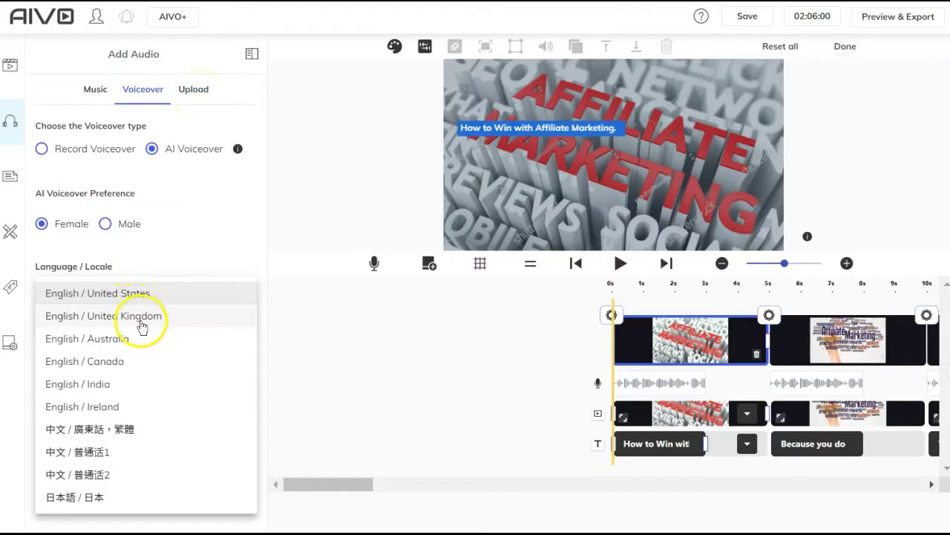
{"action": "left_click", "coordinate": [141, 319]}
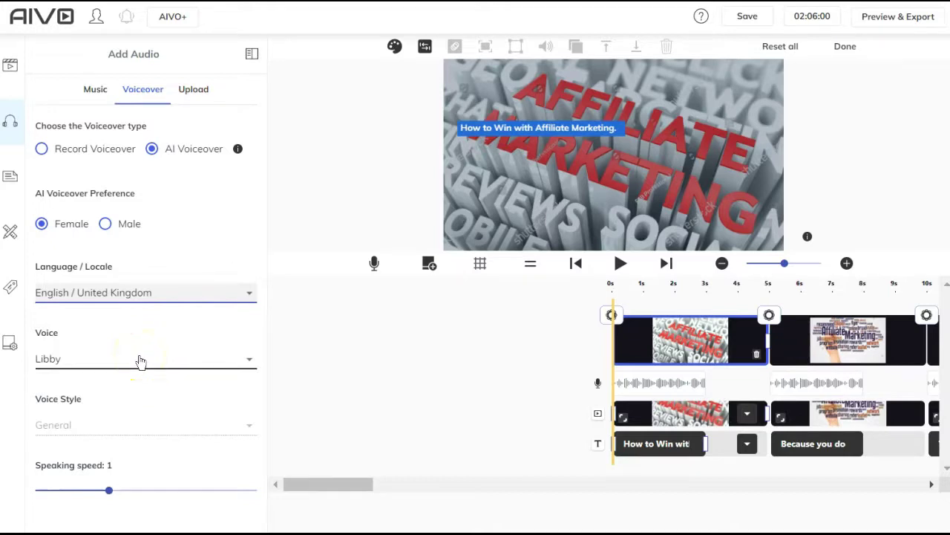
Raise the voiceover's speaking speed to 1.3 and enable voiceover generation for all scenes
{"action": "scroll", "coordinate": [141, 362], "scroll_direction": "down", "scroll_amount": 1}
{"action": "mouse_move", "coordinate": [112, 401]}
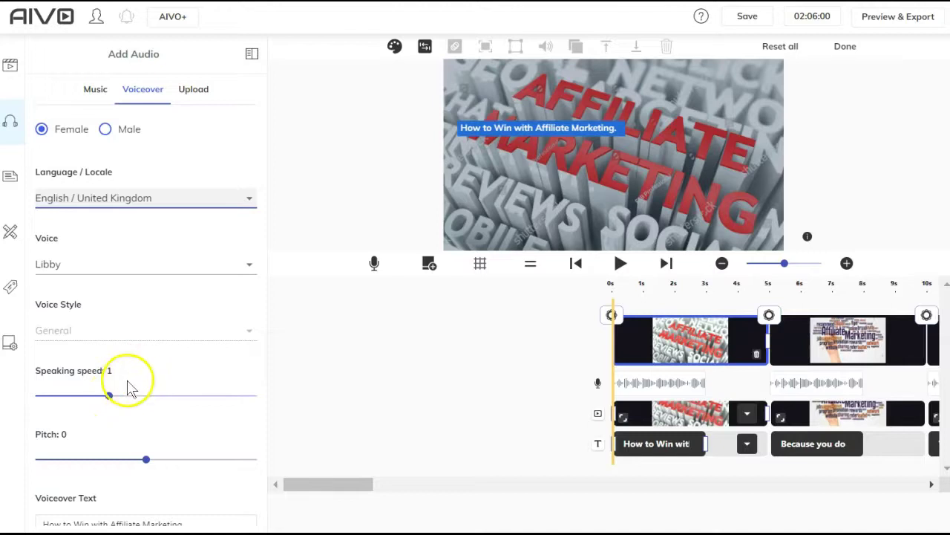
{"action": "left_click_drag", "start_coordinate": [111, 402], "coordinate": [132, 401]}
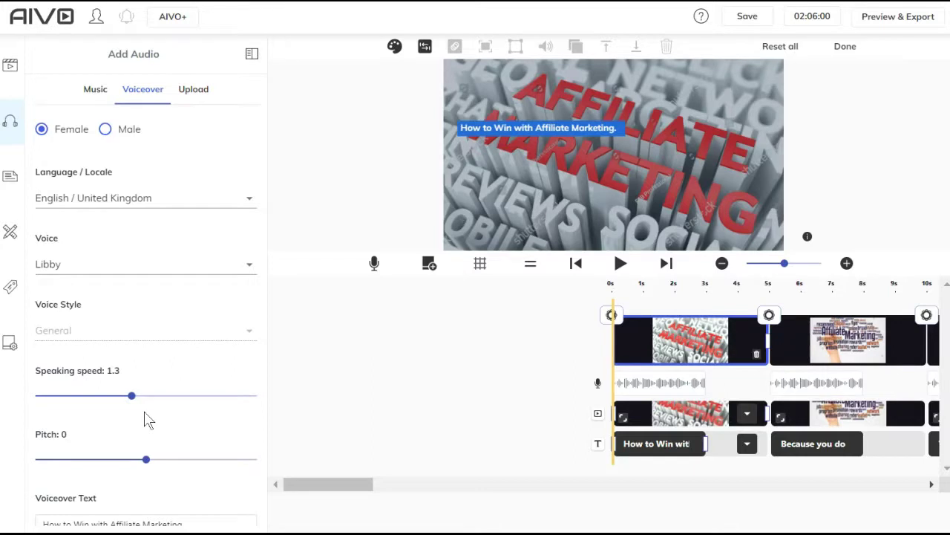
{"action": "scroll", "coordinate": [148, 420], "scroll_direction": "down", "scroll_amount": 4}
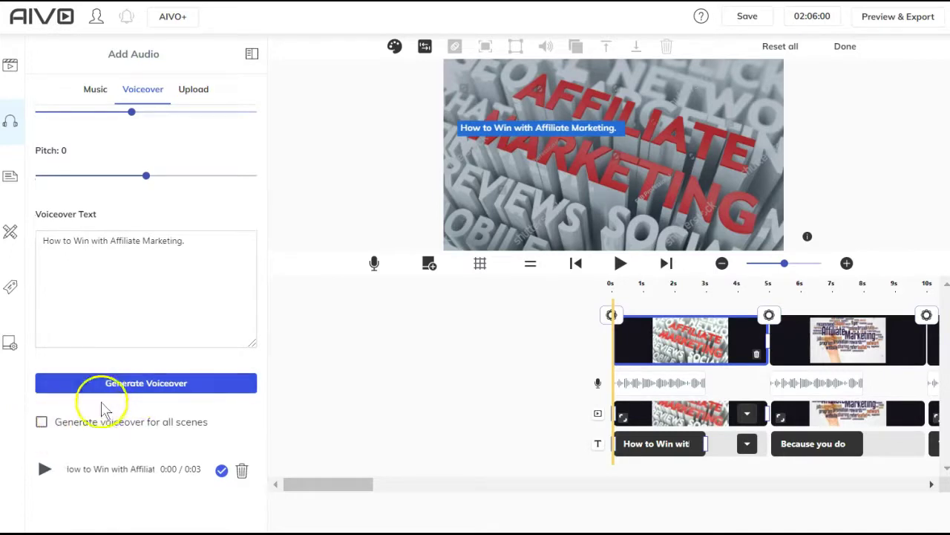
{"action": "left_click", "coordinate": [41, 421]}
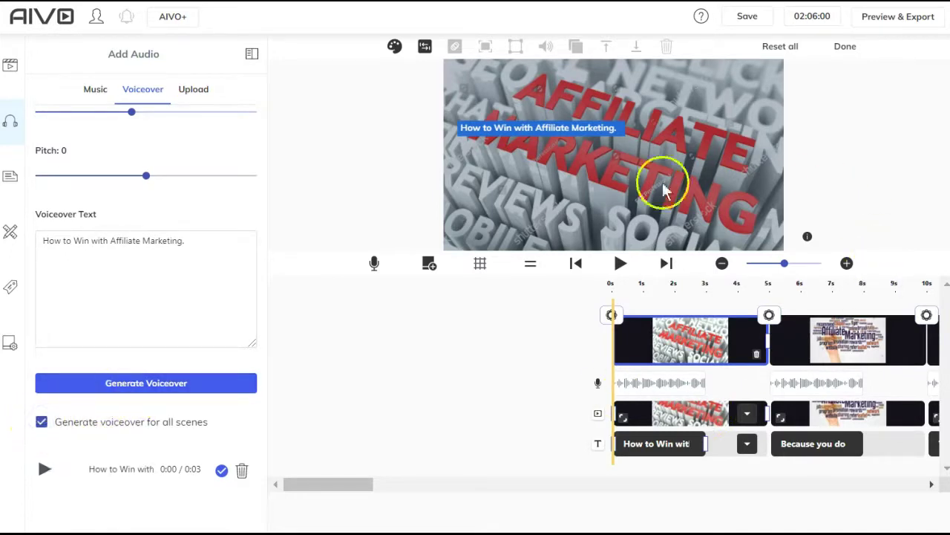
{"action": "mouse_move", "coordinate": [739, 444]}
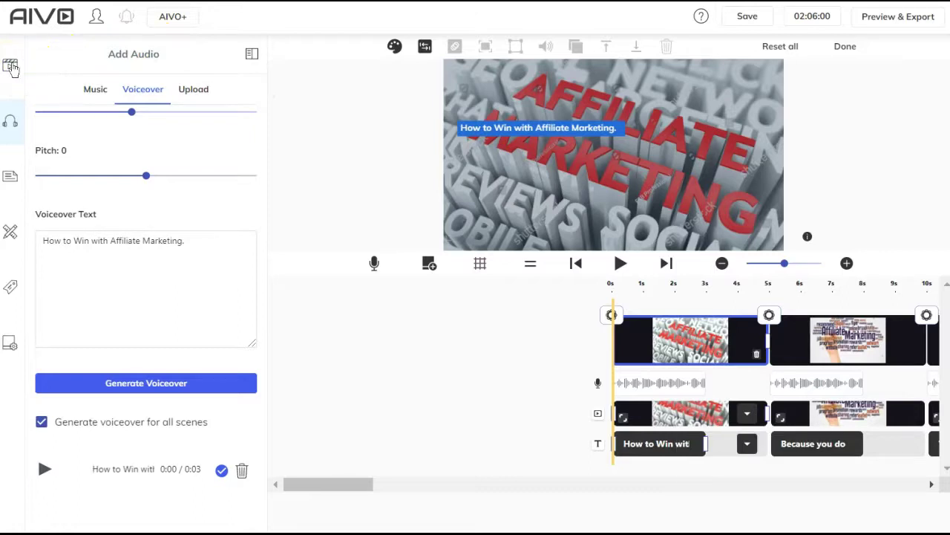
Search the stock video library for "win"
{"action": "left_click", "coordinate": [11, 68]}
{"action": "left_click", "coordinate": [70, 140]}
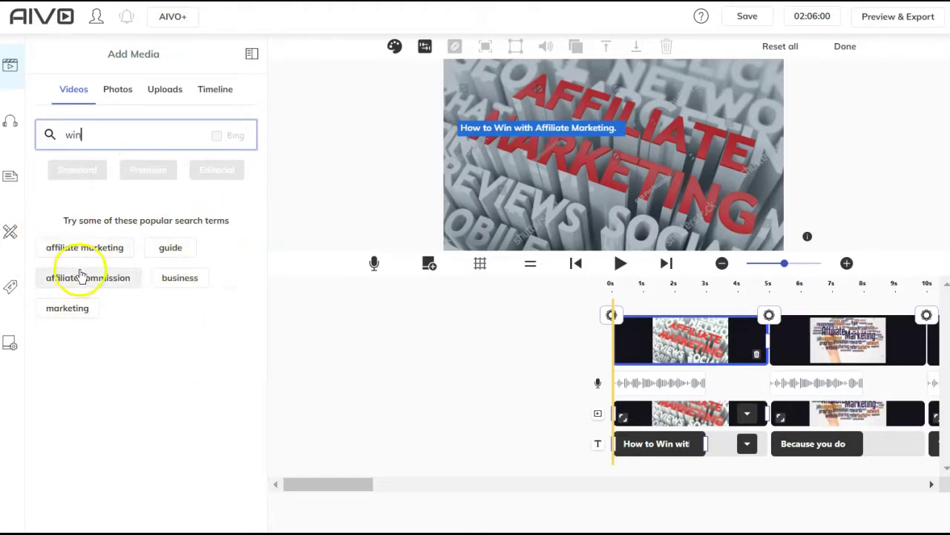
{"action": "left_click", "coordinate": [111, 136]}
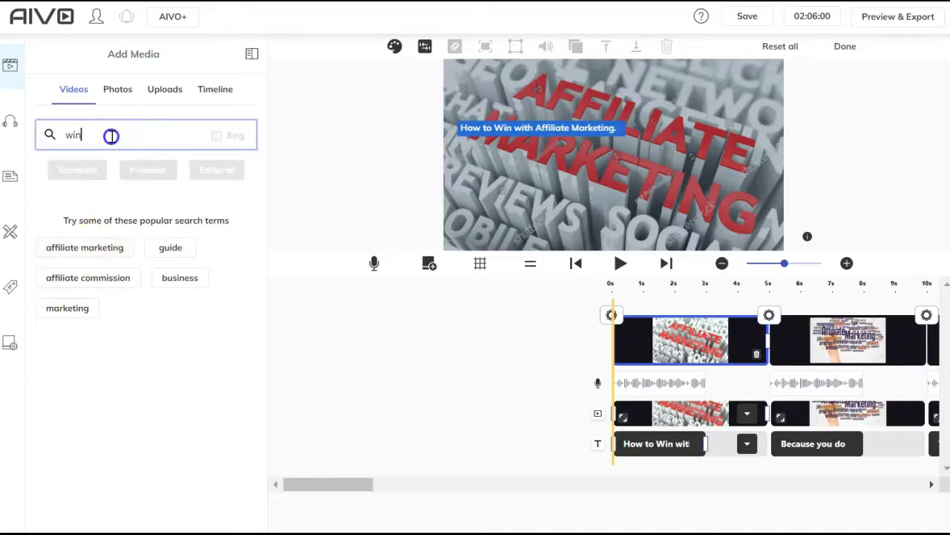
{"action": "key", "text": "Return"}
Limit the "win" videos to Standard media and browse the results through page 3
{"action": "left_click", "coordinate": [71, 102]}
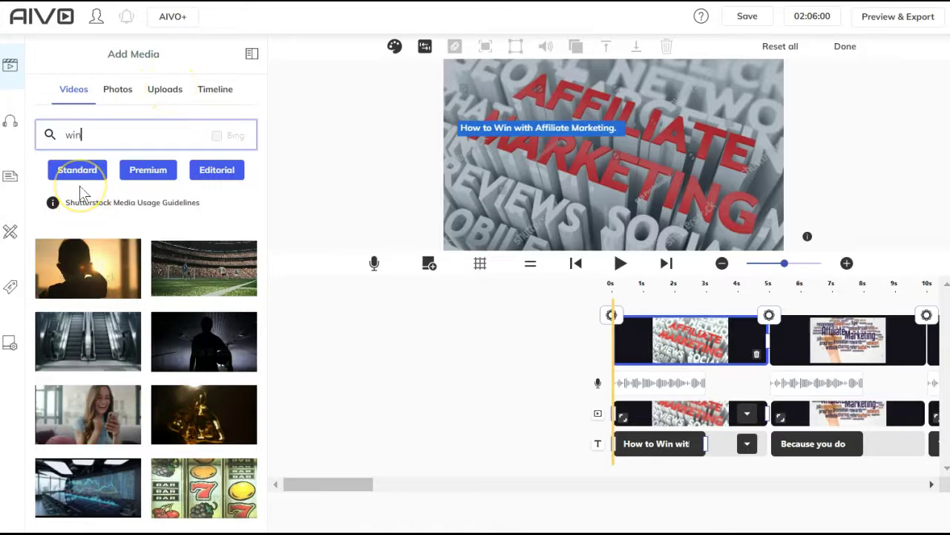
{"action": "left_click", "coordinate": [150, 179]}
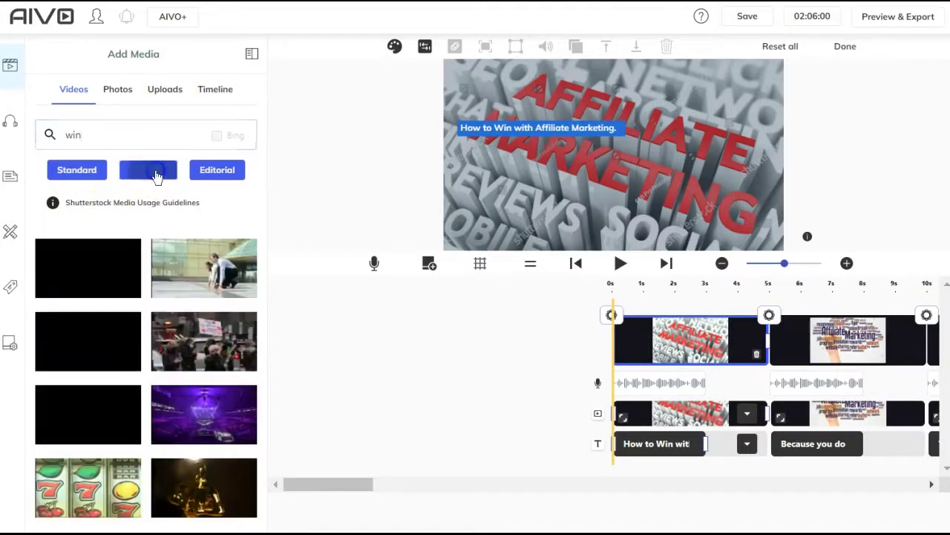
{"action": "left_click", "coordinate": [223, 176]}
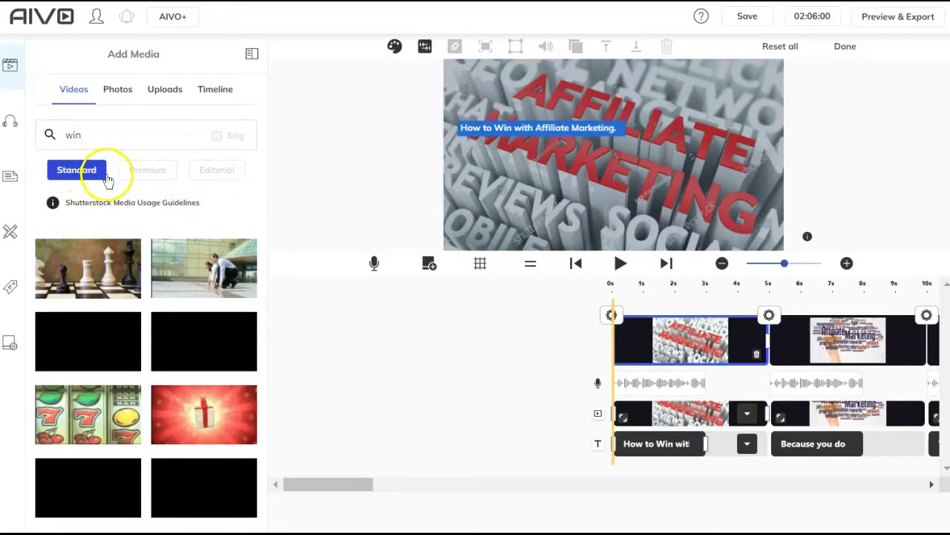
{"action": "scroll", "coordinate": [255, 250], "scroll_direction": "down", "scroll_amount": 3}
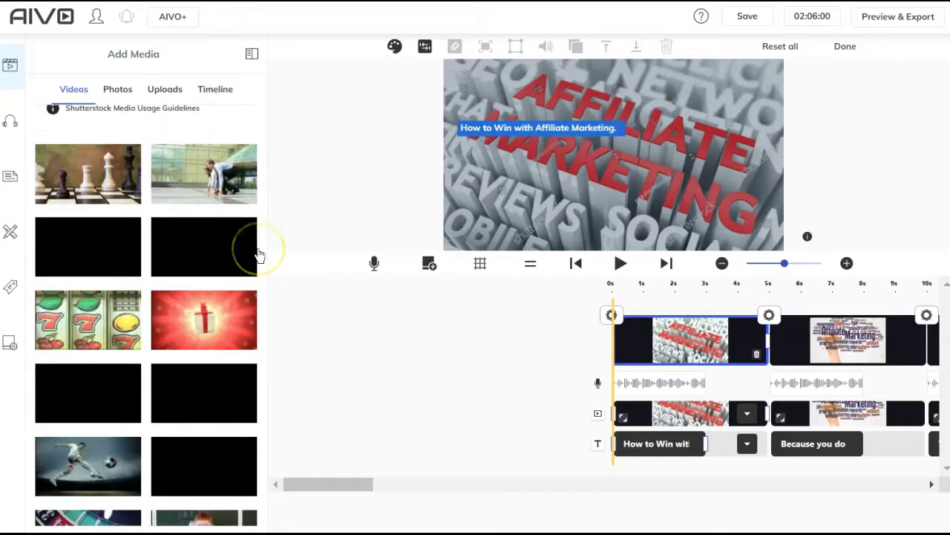
{"action": "scroll", "coordinate": [259, 255], "scroll_direction": "down", "scroll_amount": 5}
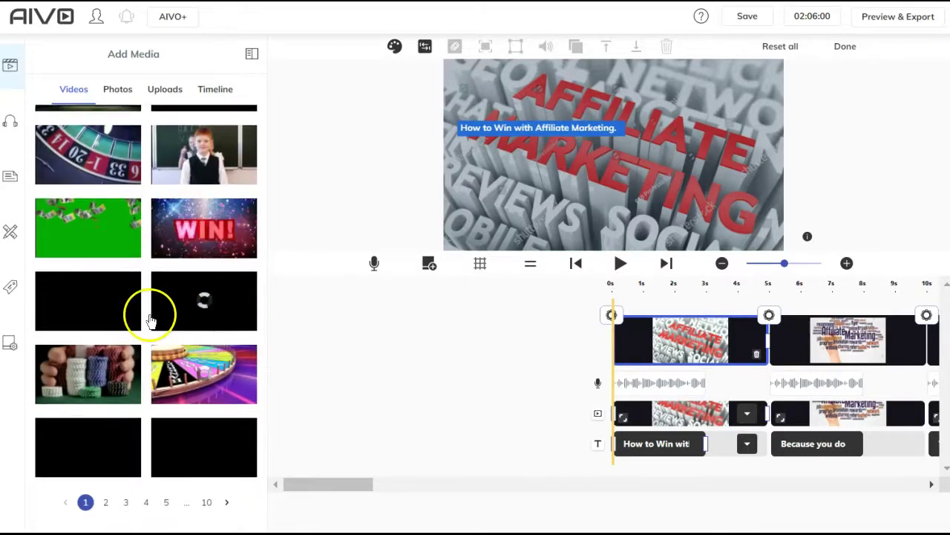
{"action": "left_click", "coordinate": [106, 502]}
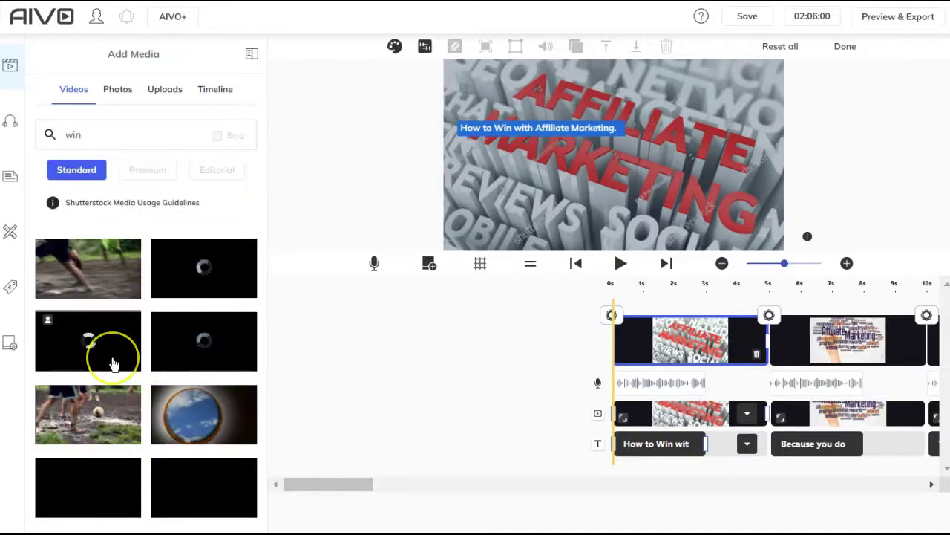
{"action": "scroll", "coordinate": [113, 364], "scroll_direction": "down", "scroll_amount": 8}
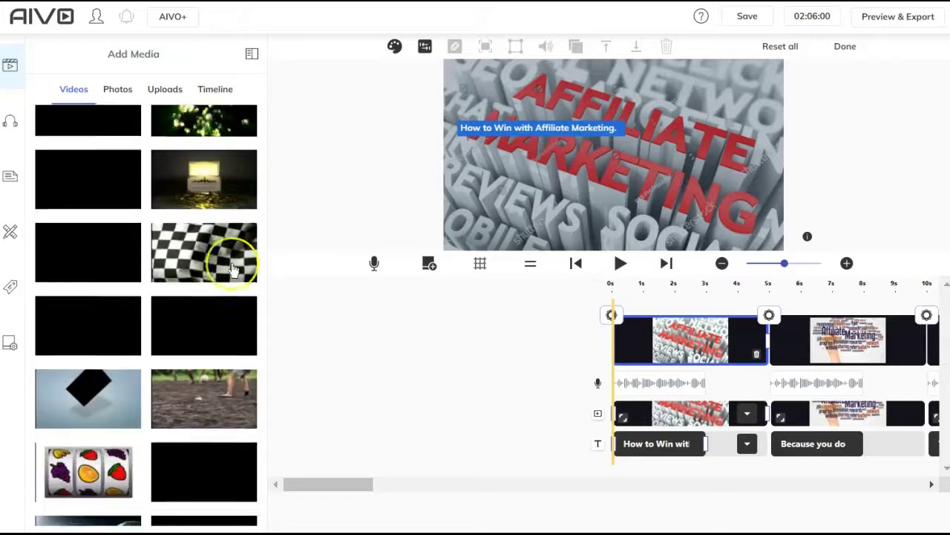
{"action": "scroll", "coordinate": [233, 268], "scroll_direction": "down", "scroll_amount": 4}
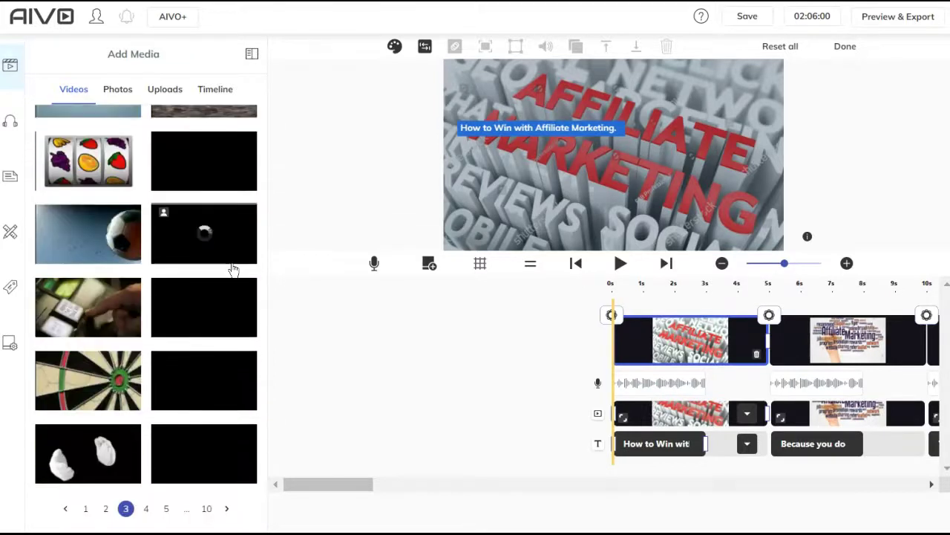
Search the stock video library for "win business"
{"action": "scroll", "coordinate": [231, 268], "scroll_direction": "up", "scroll_amount": 10}
{"action": "left_click", "coordinate": [97, 139]}
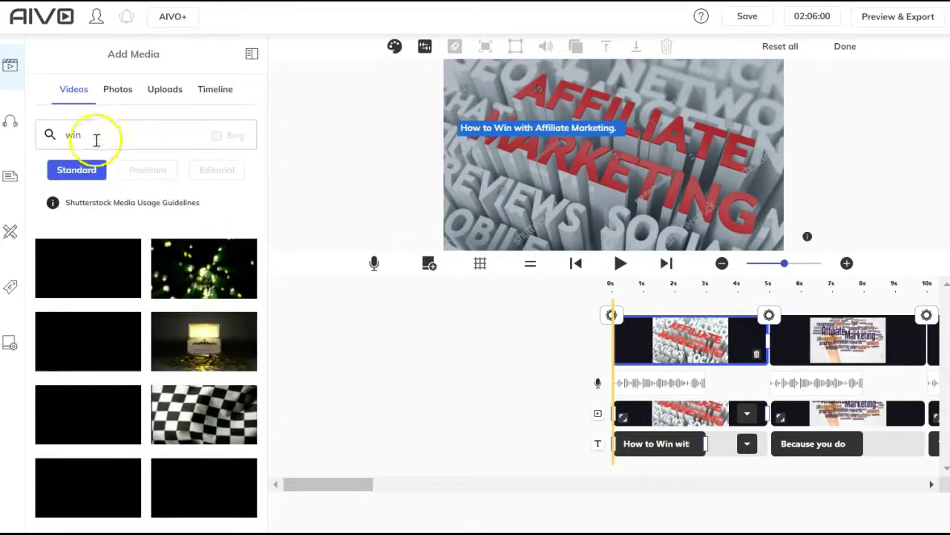
{"action": "left_click", "coordinate": [101, 135]}
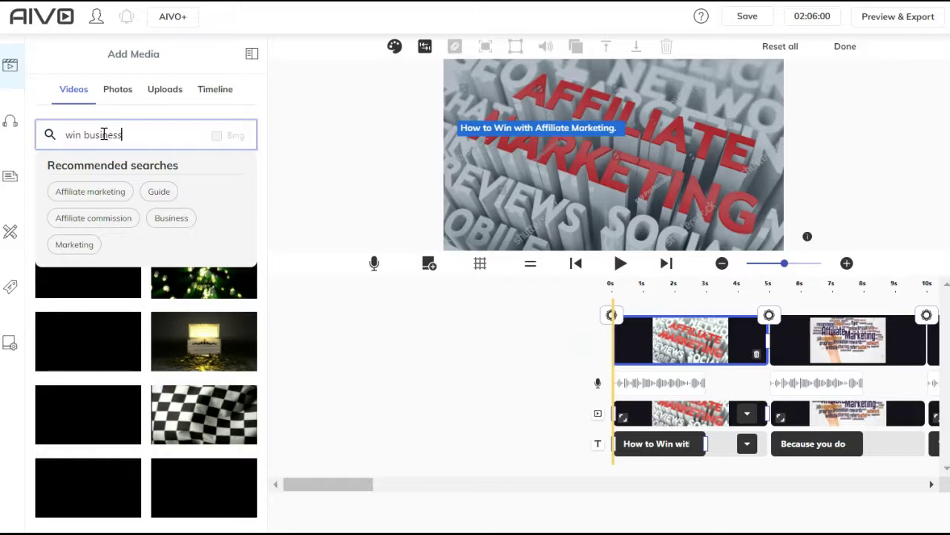
{"action": "key", "text": "Return"}
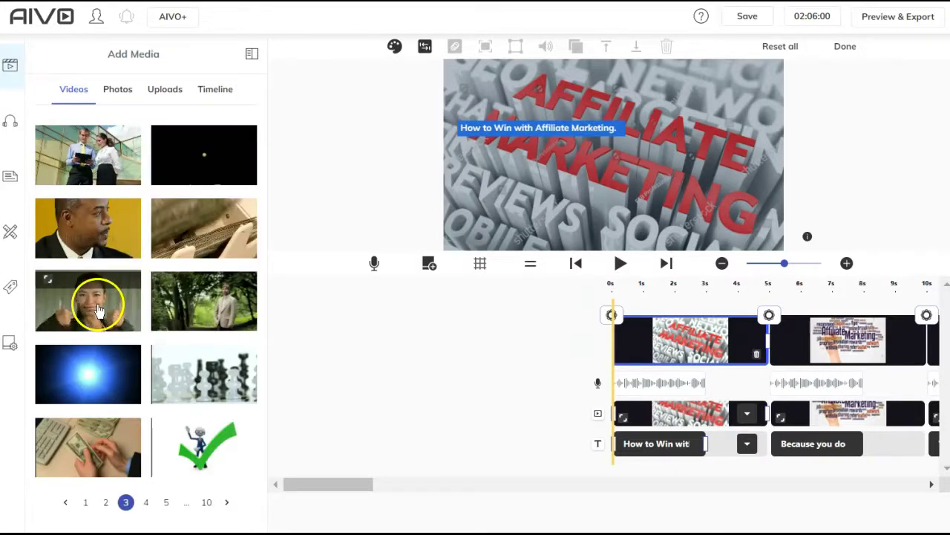
Add the video of the woman giving two thumbs up to the opening scene
{"action": "left_click", "coordinate": [99, 309]}
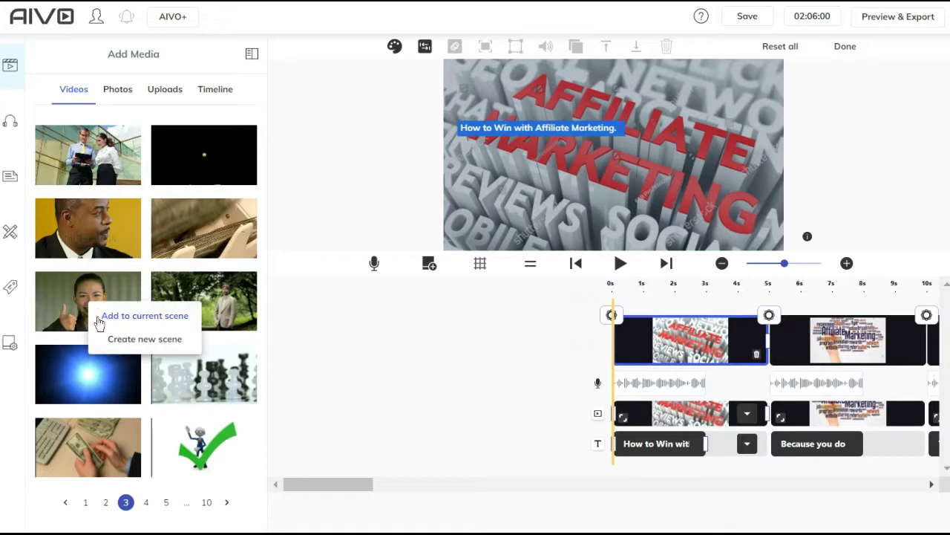
{"action": "left_click", "coordinate": [117, 315]}
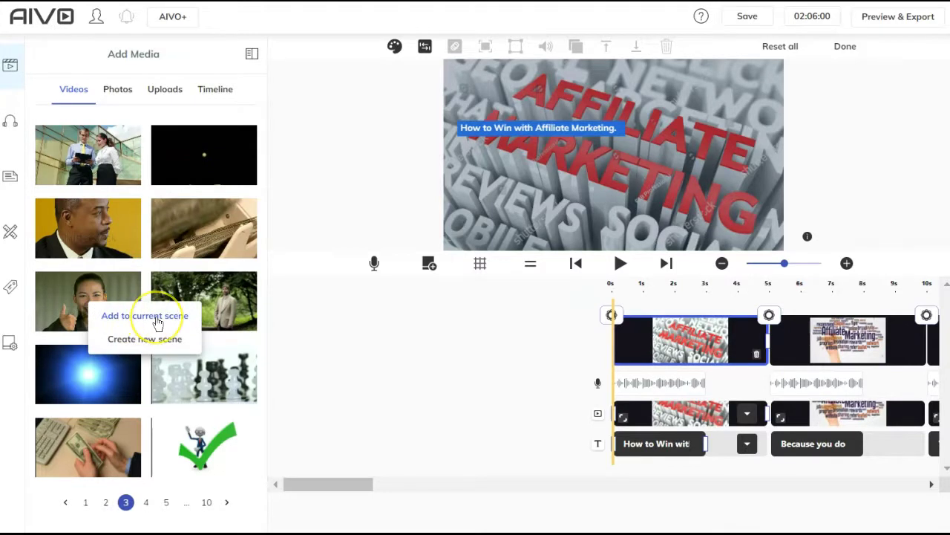
{"action": "left_click", "coordinate": [157, 318]}
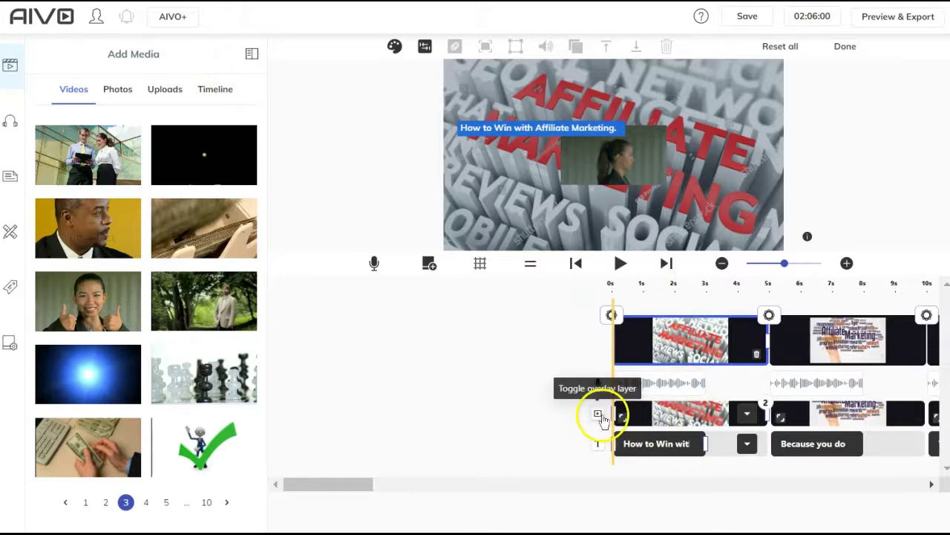
Delete the original affiliate marketing image overlay from the opening scene
{"action": "left_click", "coordinate": [749, 415]}
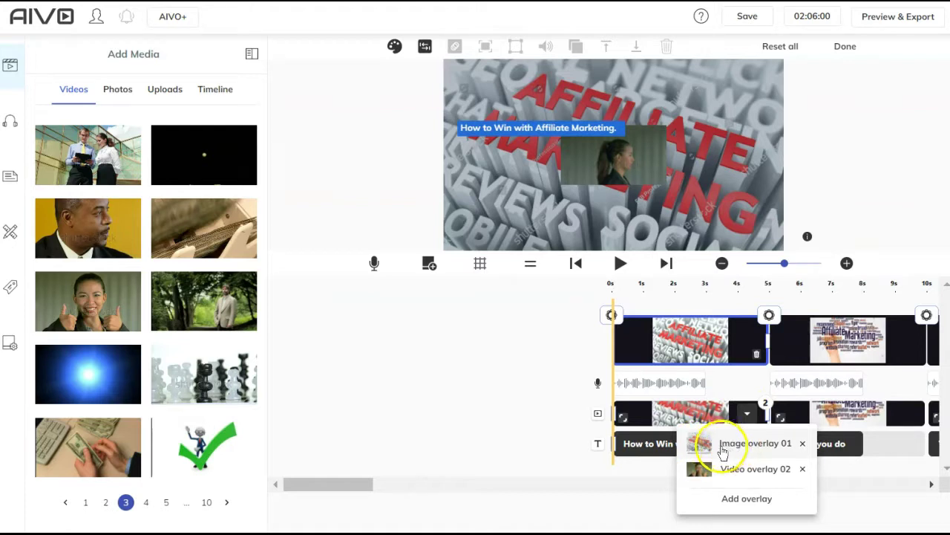
{"action": "left_click", "coordinate": [802, 444]}
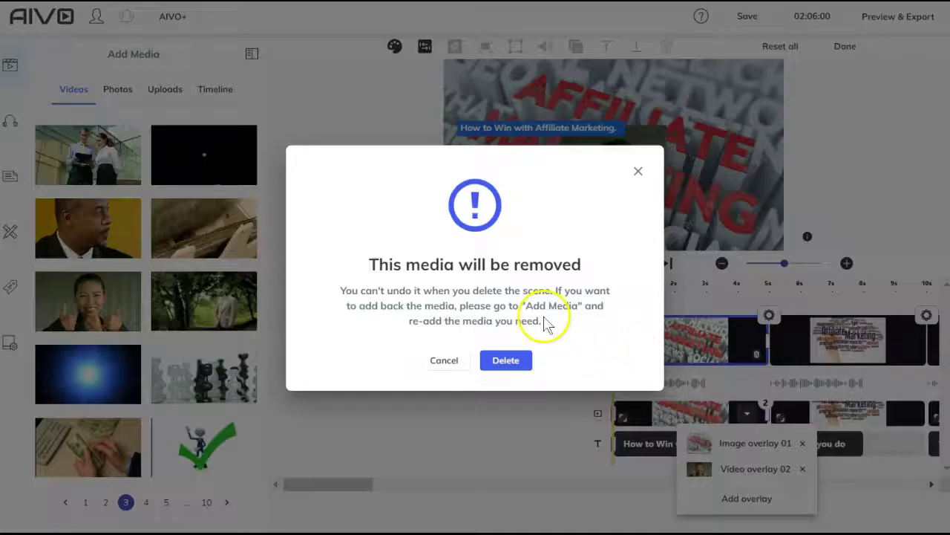
{"action": "left_click", "coordinate": [507, 360]}
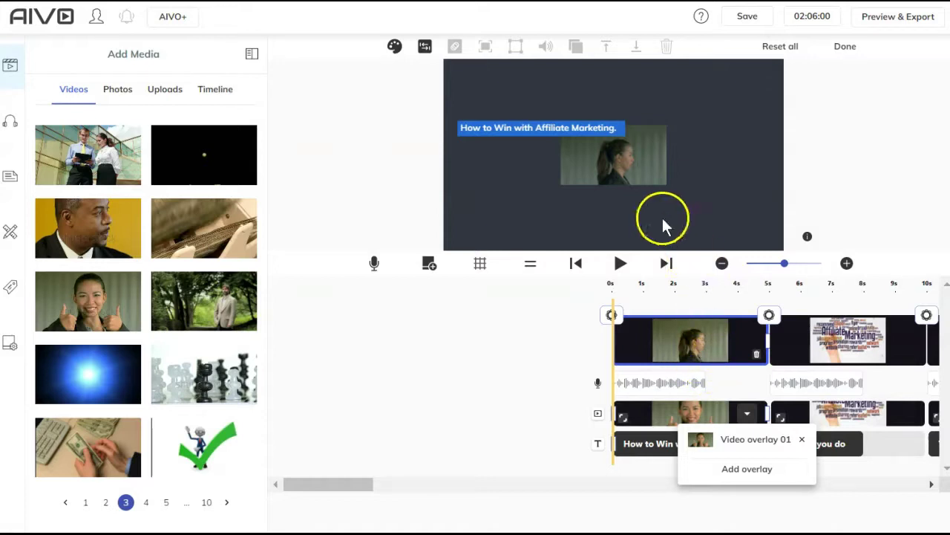
Resize the opening scene's thumbs-up video to full width
{"action": "left_click", "coordinate": [625, 172]}
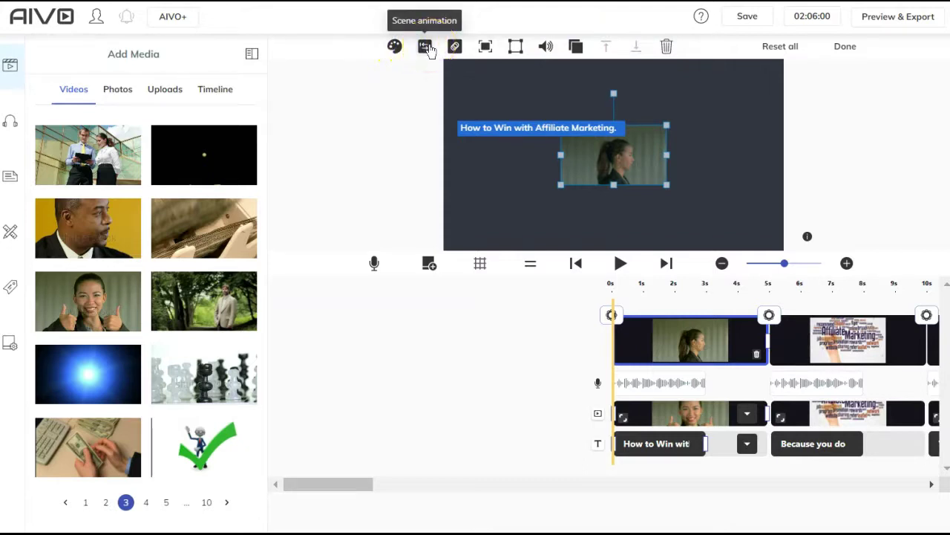
{"action": "left_click", "coordinate": [453, 51]}
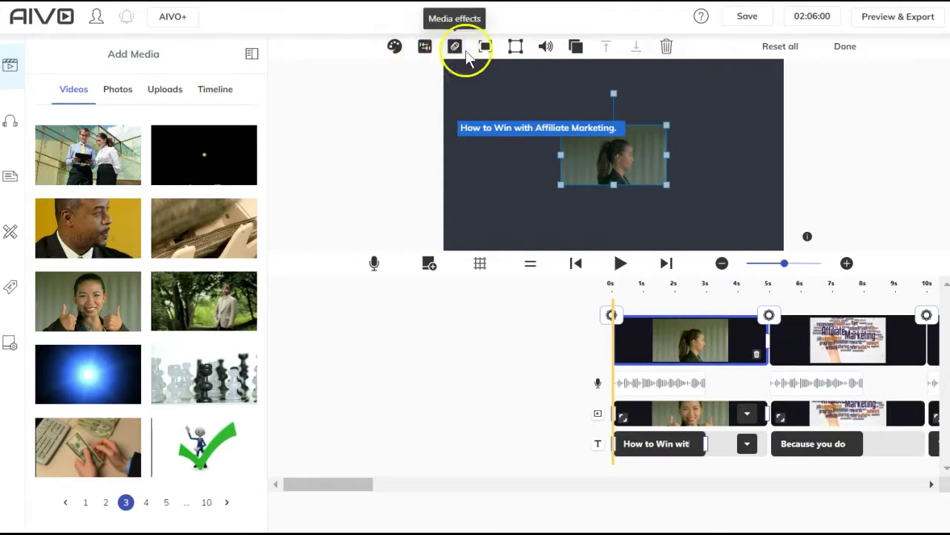
{"action": "left_click", "coordinate": [484, 51]}
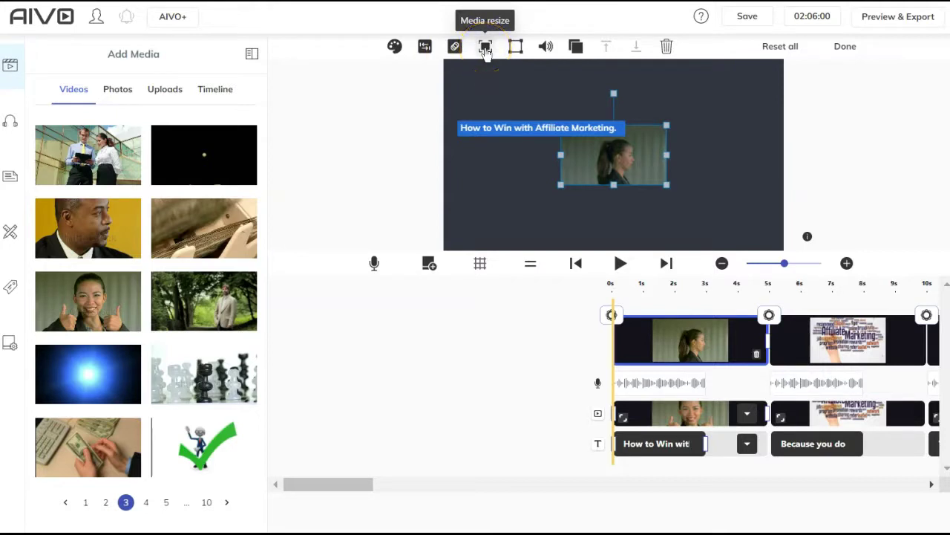
{"action": "left_click", "coordinate": [485, 49]}
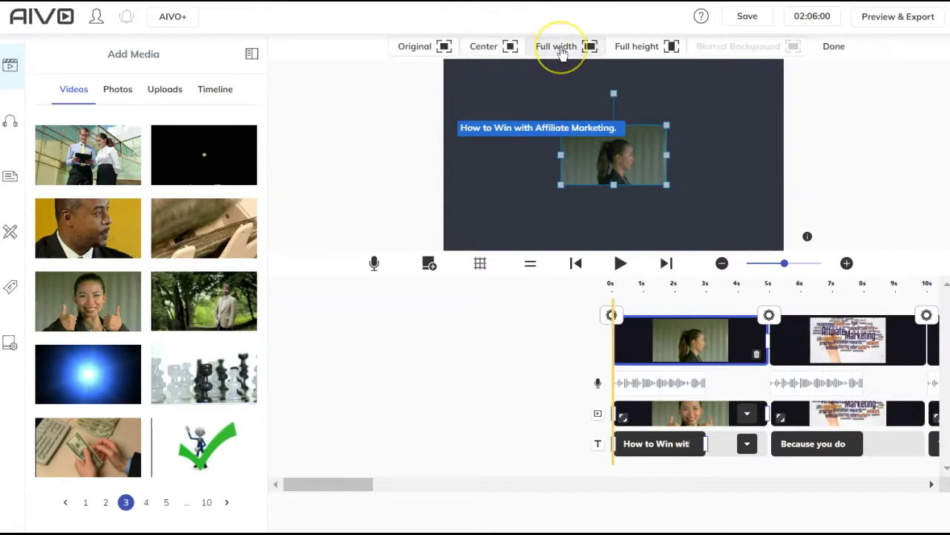
{"action": "left_click", "coordinate": [561, 49]}
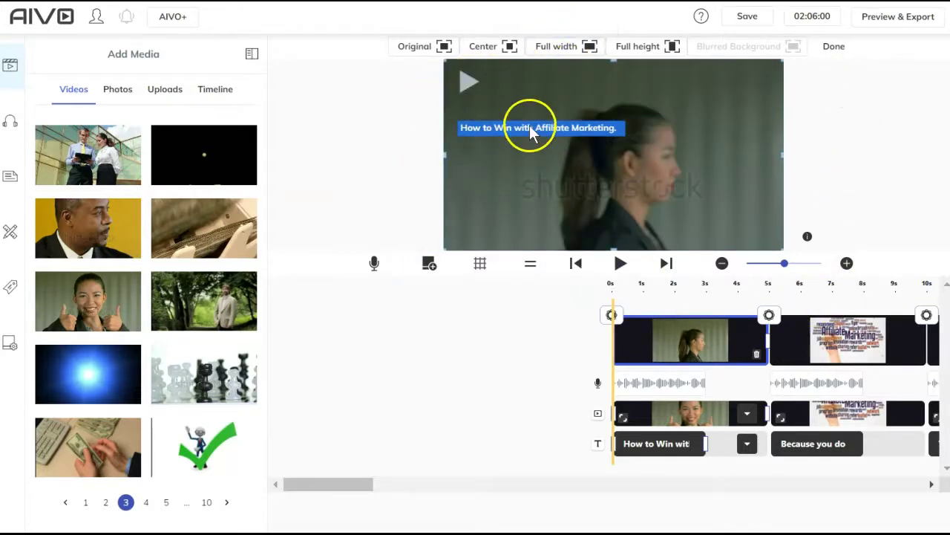
Add the oval word cloud image already used in the timeline to the "You WANT to be a SUCCESSFUL affiliate marketer" scene
{"action": "left_click", "coordinate": [782, 364]}
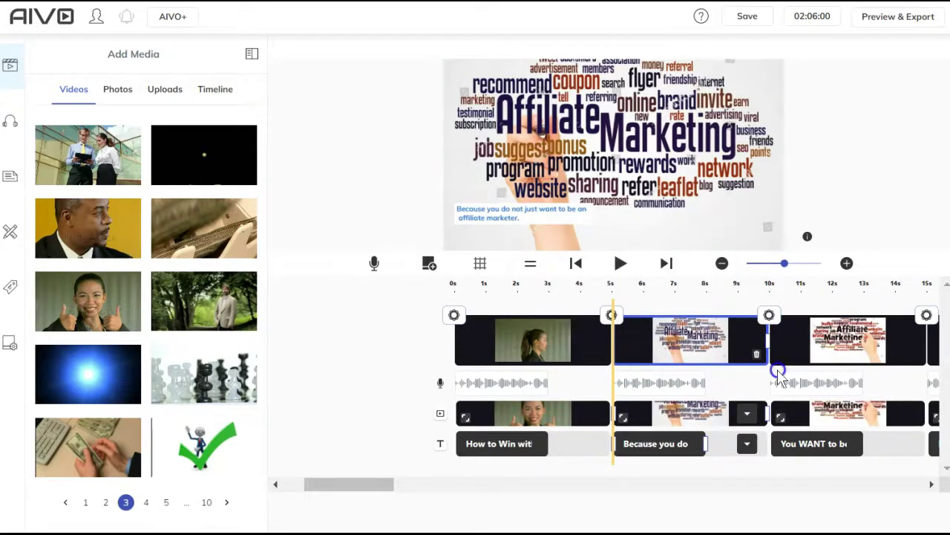
{"action": "left_click", "coordinate": [778, 369]}
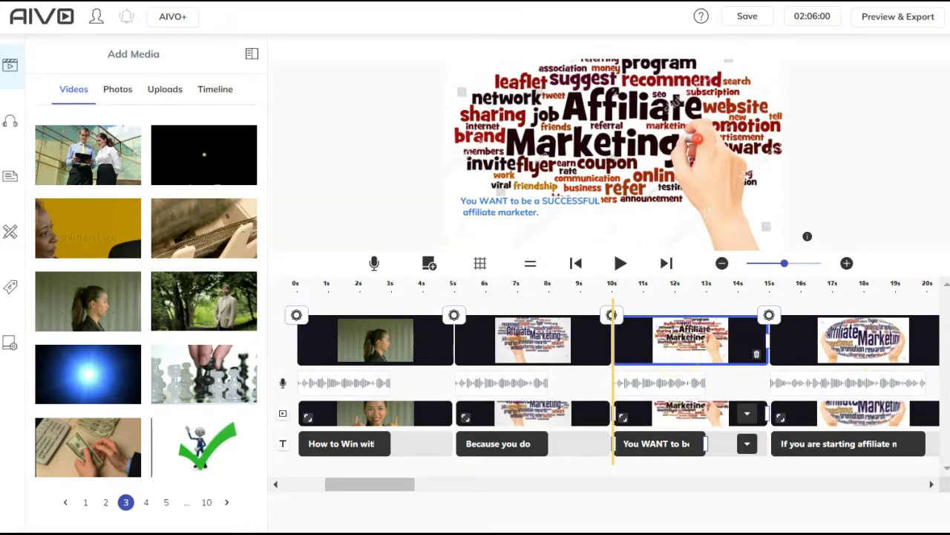
{"action": "left_click", "coordinate": [218, 95]}
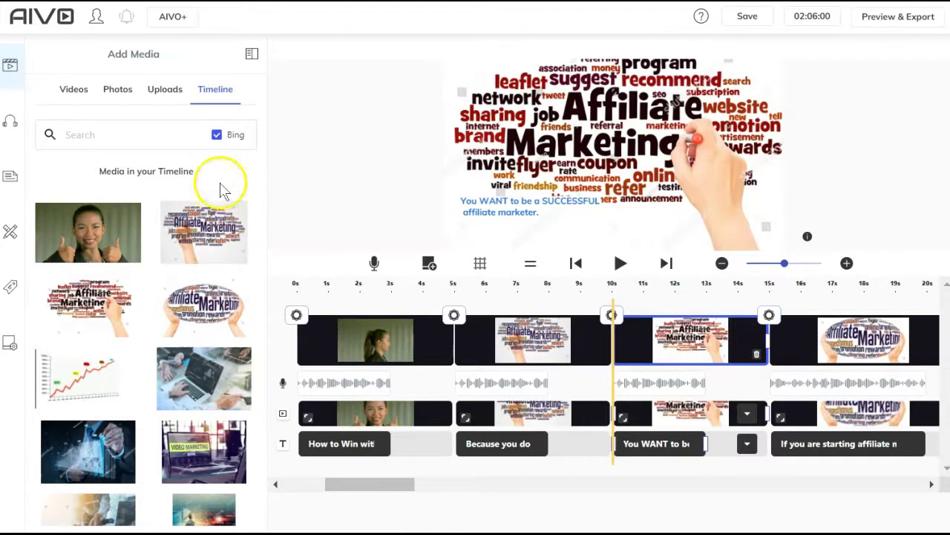
{"action": "scroll", "coordinate": [221, 189], "scroll_direction": "down", "scroll_amount": 1}
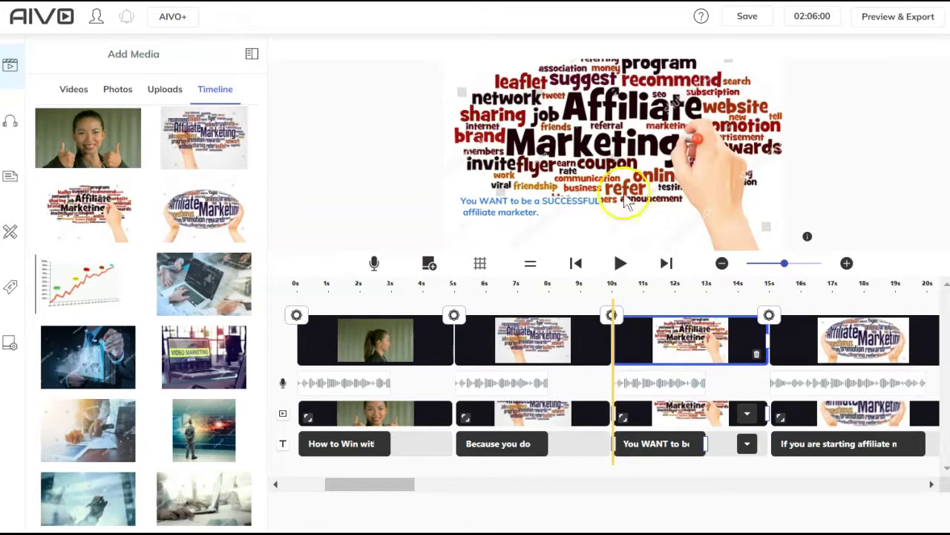
{"action": "left_click", "coordinate": [214, 219]}
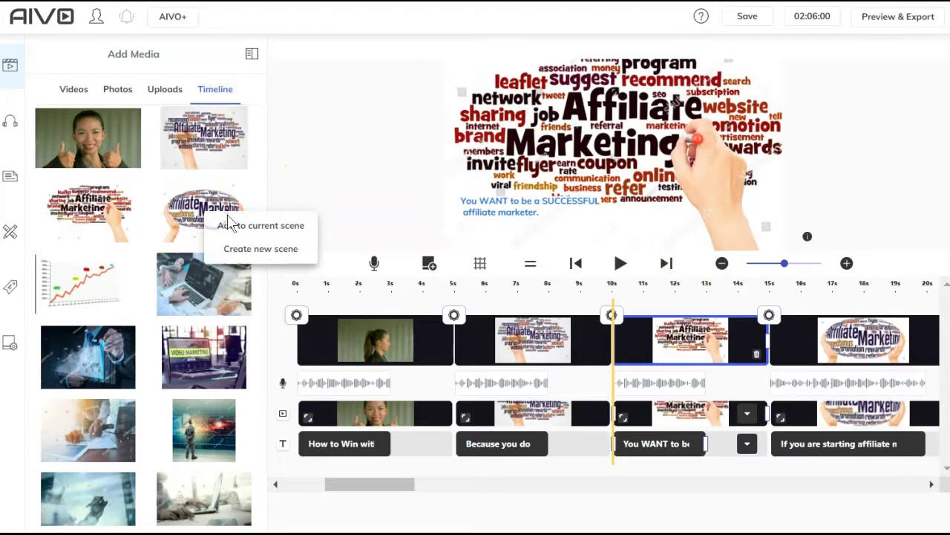
{"action": "left_click", "coordinate": [252, 227]}
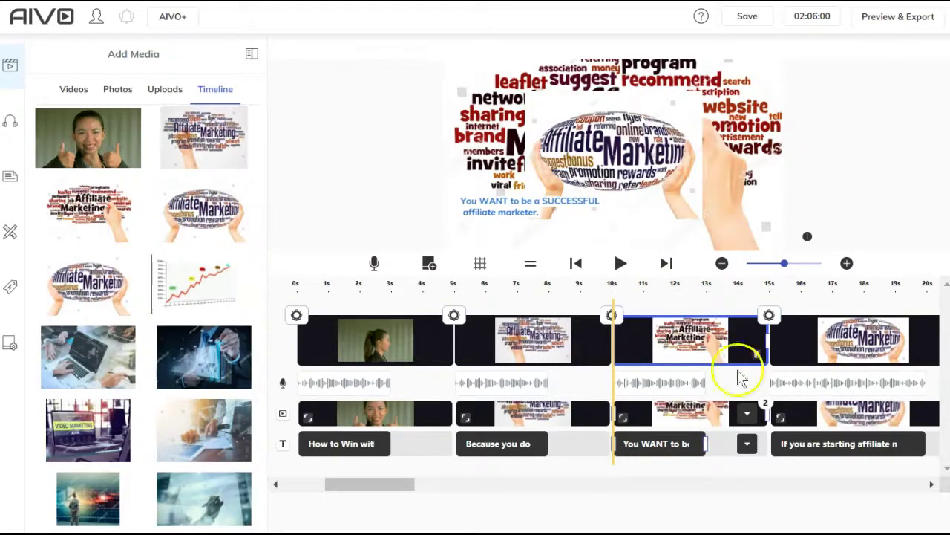
Delete the original Image overlay 01 from the "You WANT to be a SUCCESSFUL affiliate marketer" scene
{"action": "left_click", "coordinate": [748, 415]}
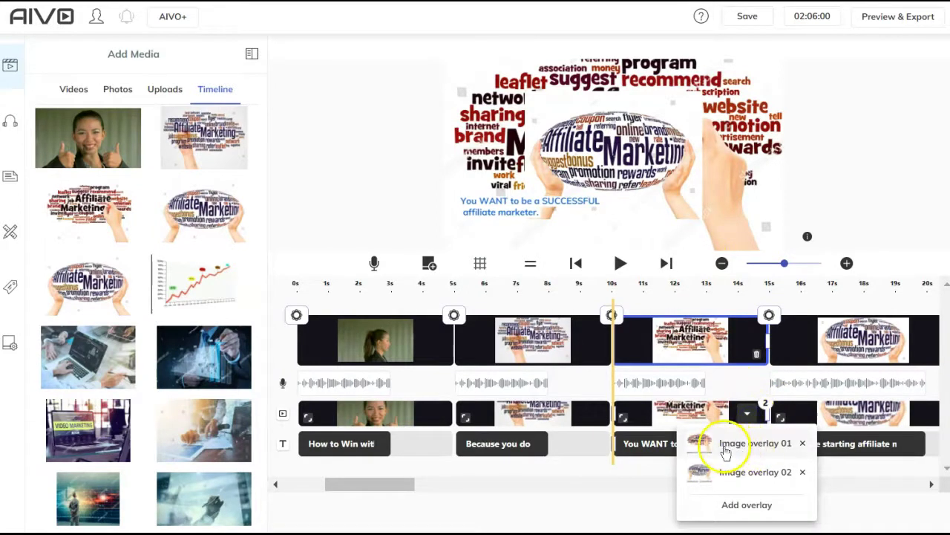
{"action": "left_click", "coordinate": [753, 448]}
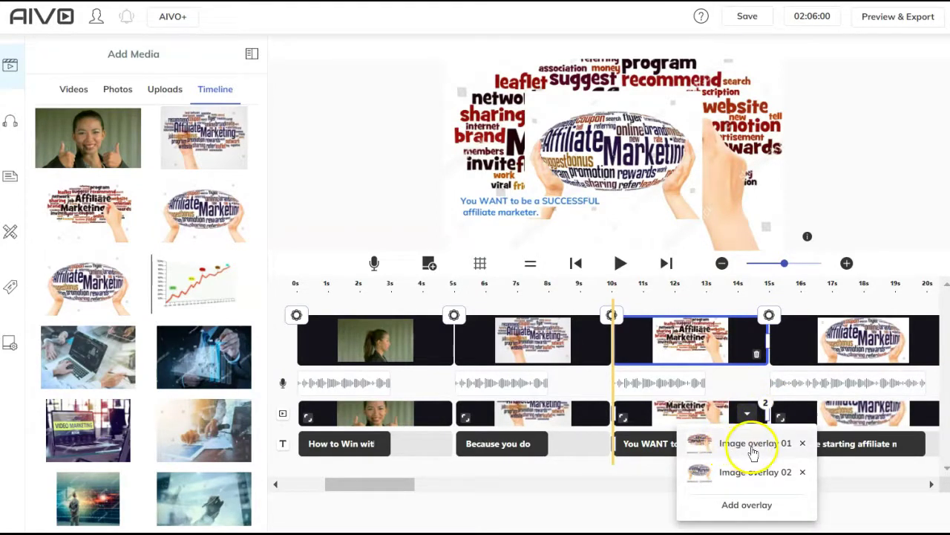
{"action": "left_click", "coordinate": [803, 444]}
{"action": "left_click", "coordinate": [504, 361]}
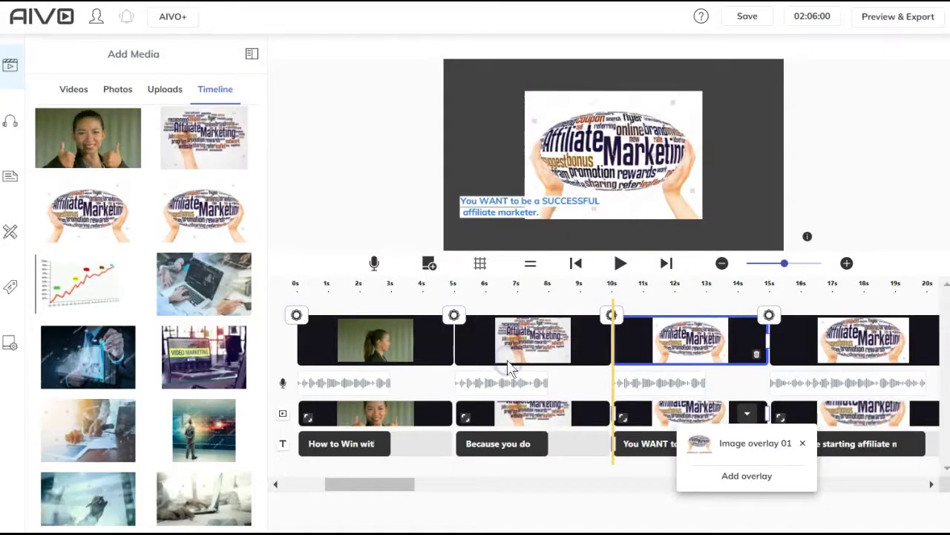
Resize the oval word cloud image to full width in the 10-second scene and finish the resizing
{"action": "left_click", "coordinate": [615, 153]}
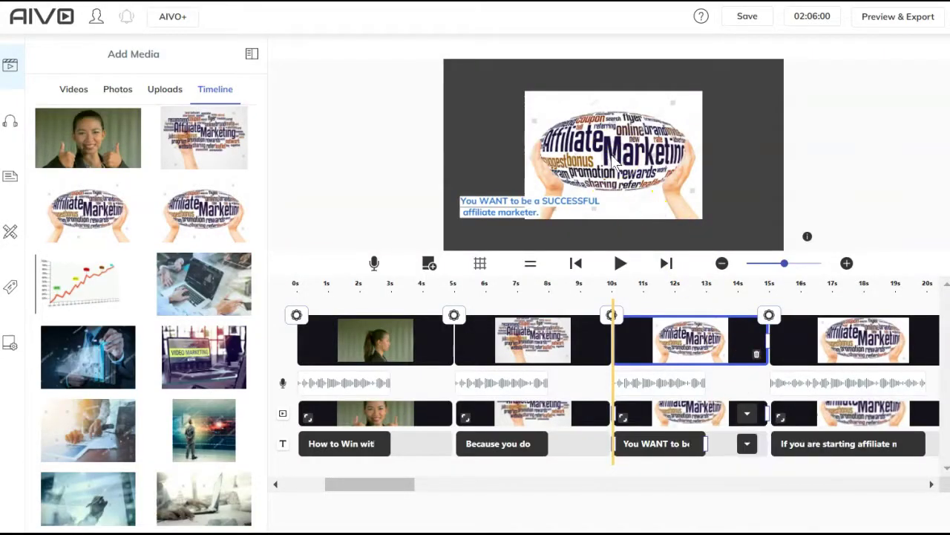
{"action": "left_click", "coordinate": [611, 153]}
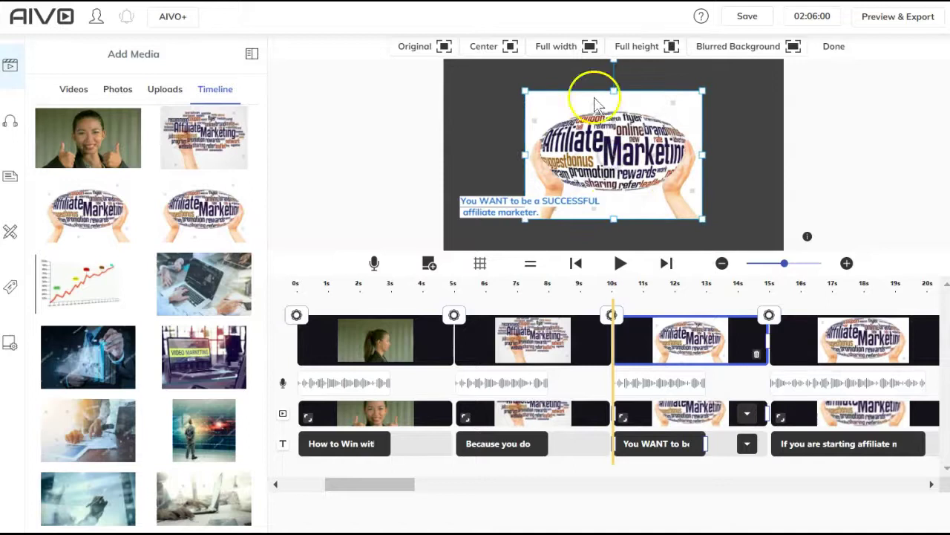
{"action": "left_click", "coordinate": [570, 47]}
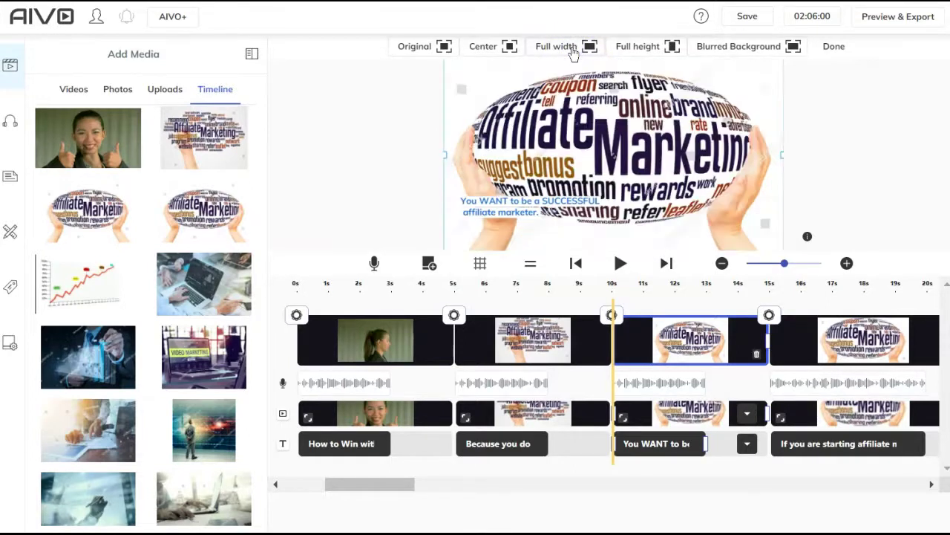
{"action": "left_click", "coordinate": [833, 46]}
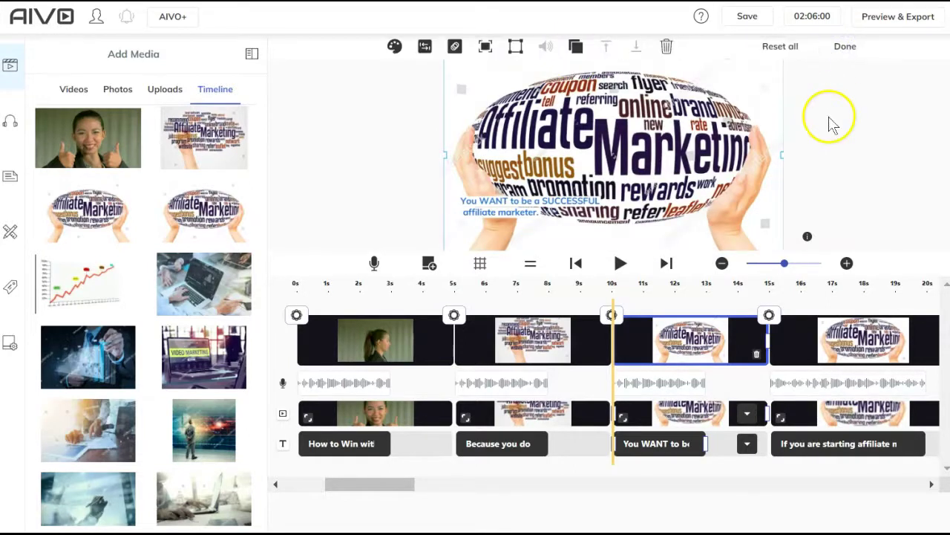
Select the "If you are starting affiliate marketing in 2021" scene and search the stock videos for "congratulations"
{"action": "left_click", "coordinate": [778, 363]}
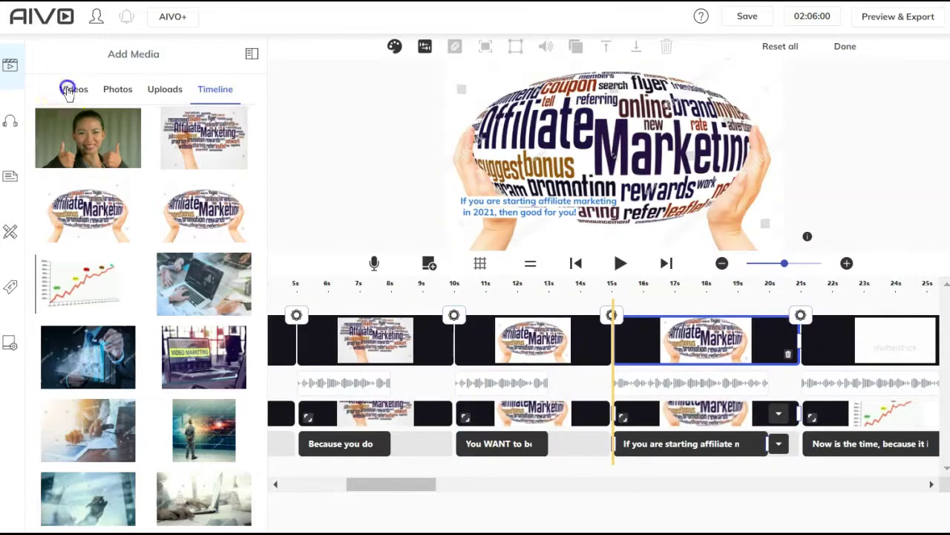
{"action": "left_click", "coordinate": [66, 89]}
{"action": "left_click", "coordinate": [65, 131]}
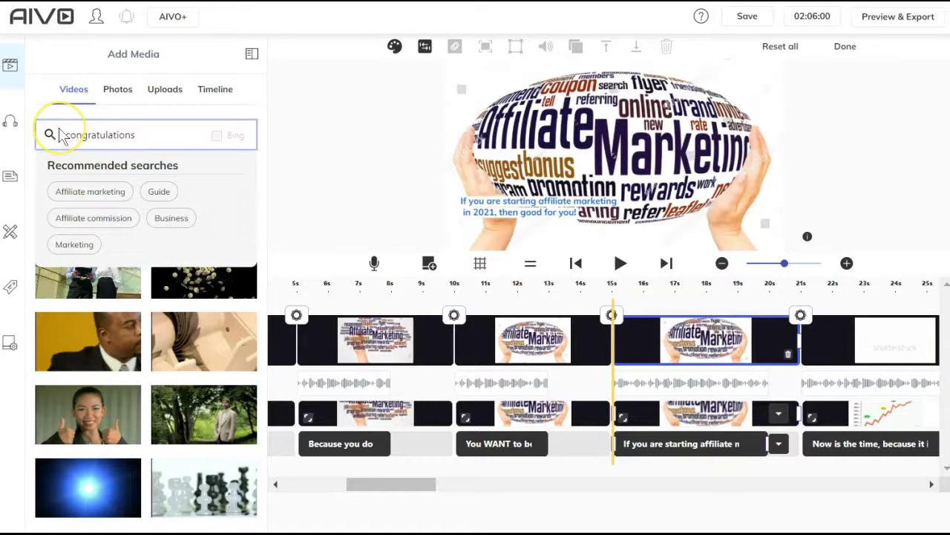
{"action": "key", "text": "Return"}
Switch the "congratulations" search to photos, exclude Bing results and include Editorial and Premium media
{"action": "left_click", "coordinate": [119, 89]}
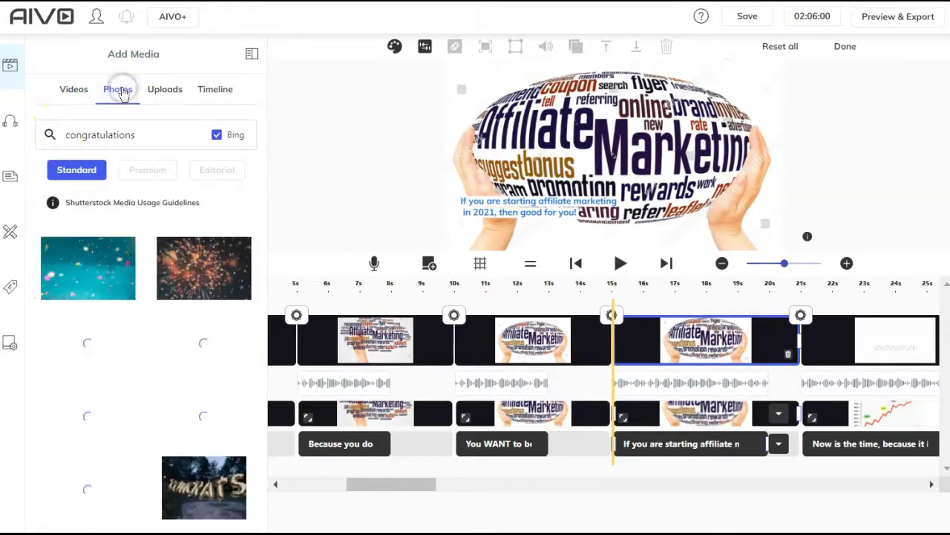
{"action": "left_click", "coordinate": [215, 135]}
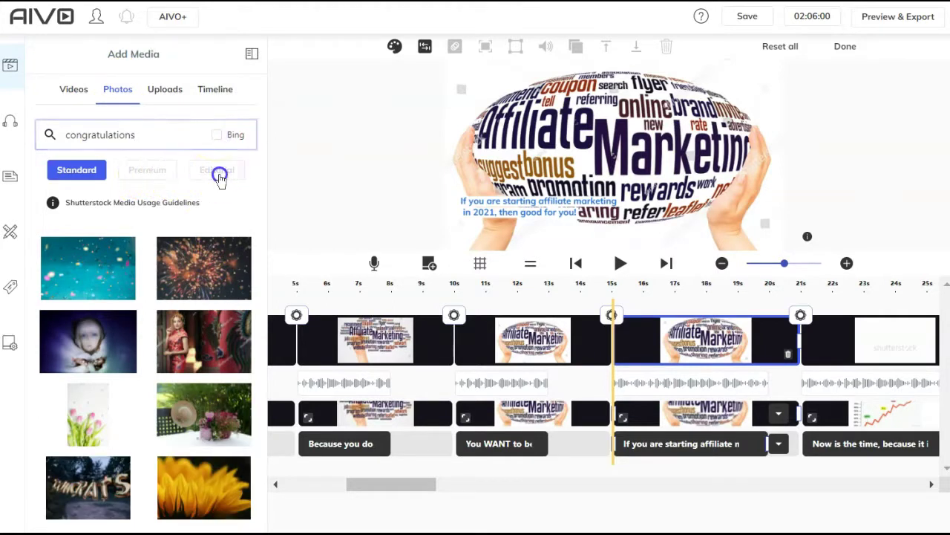
{"action": "left_click", "coordinate": [218, 172]}
{"action": "left_click", "coordinate": [159, 175]}
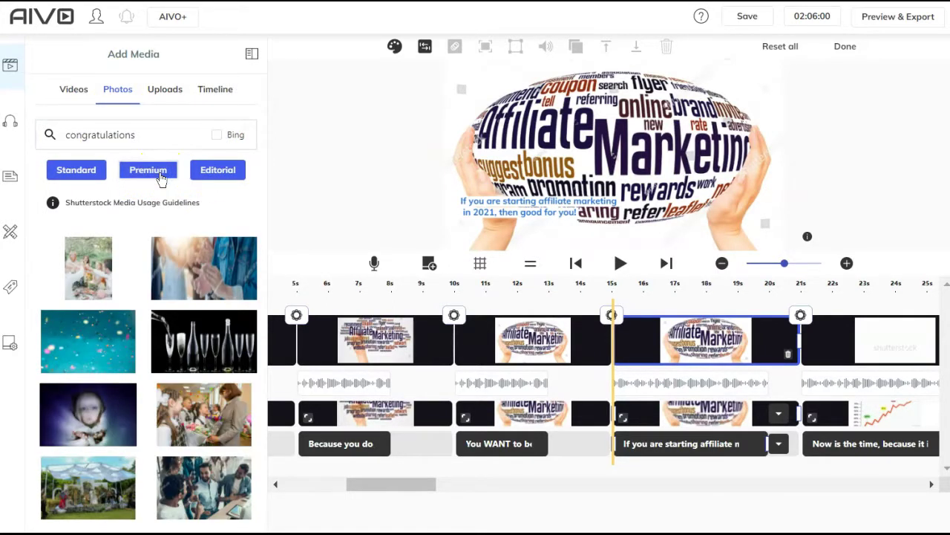
Check the licence badges on the "congratulations" photo results for Supreme library and editorial-use restrictions
{"action": "mouse_move", "coordinate": [186, 268]}
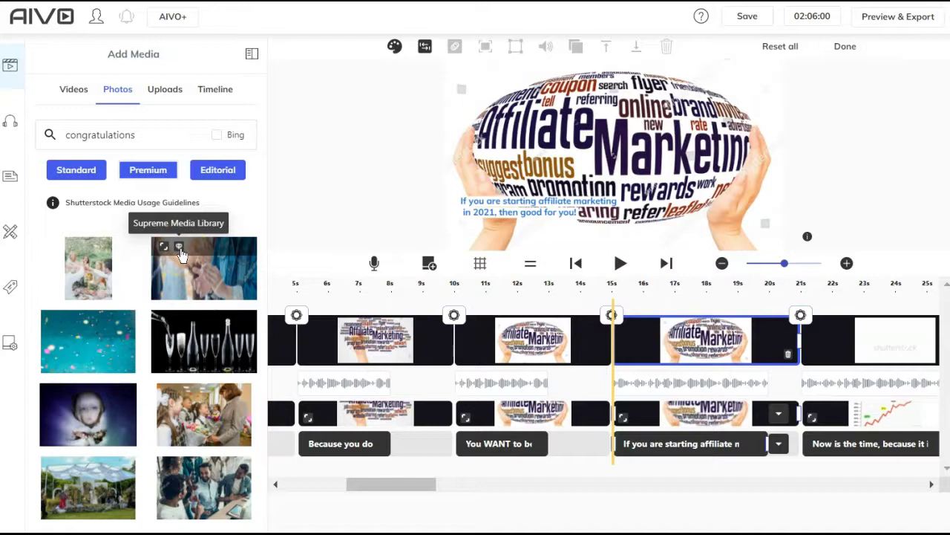
{"action": "mouse_move", "coordinate": [181, 401]}
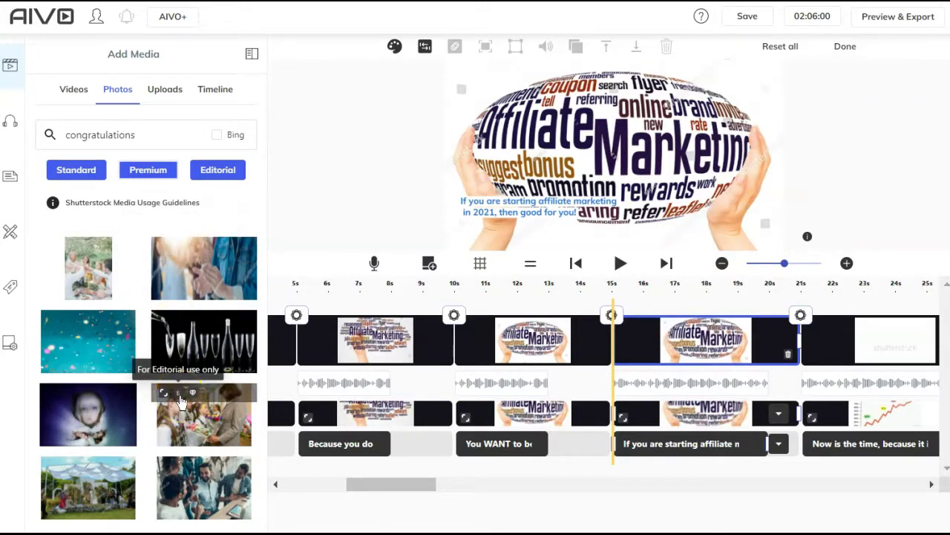
{"action": "left_click", "coordinate": [194, 399]}
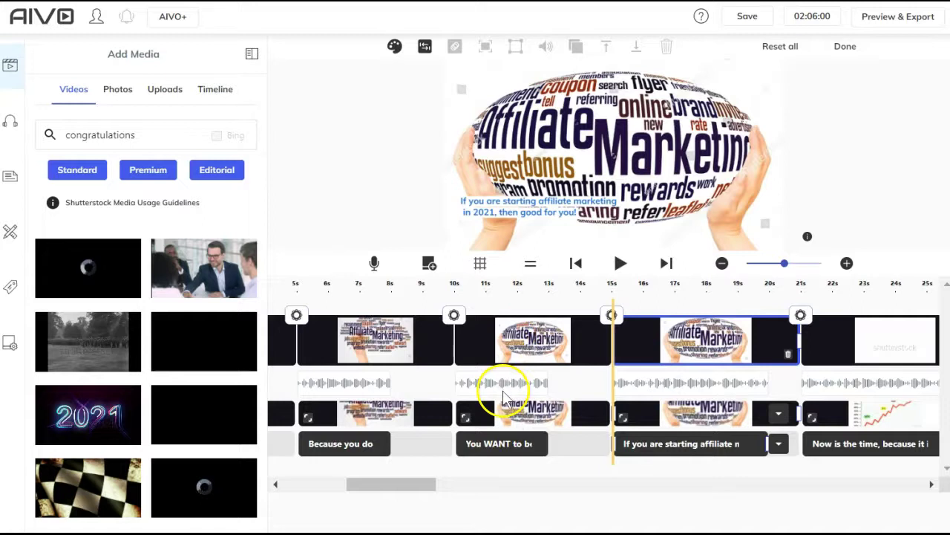
Add the cheering woman stock video to the current scene and remove the word cloud image overlay from it
{"action": "left_click", "coordinate": [214, 361]}
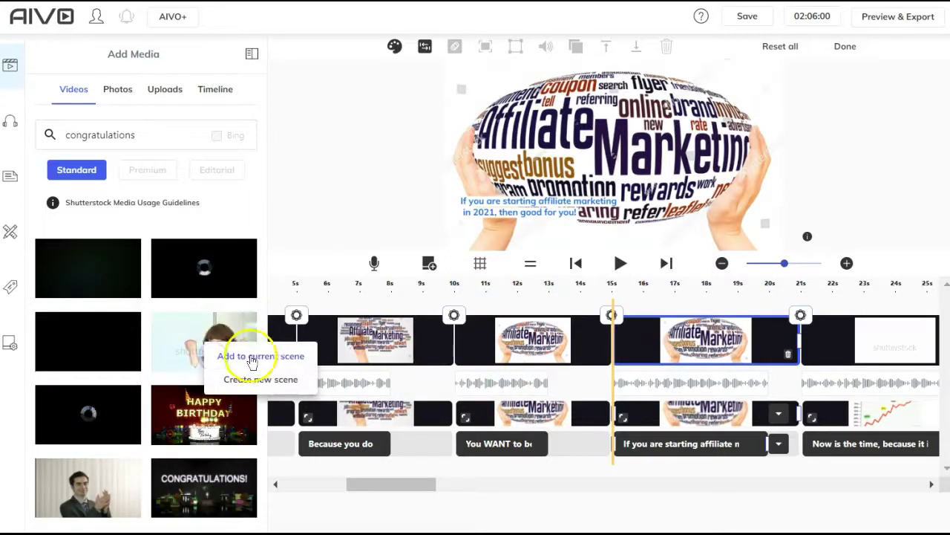
{"action": "left_click", "coordinate": [237, 357]}
{"action": "left_click", "coordinate": [795, 407]}
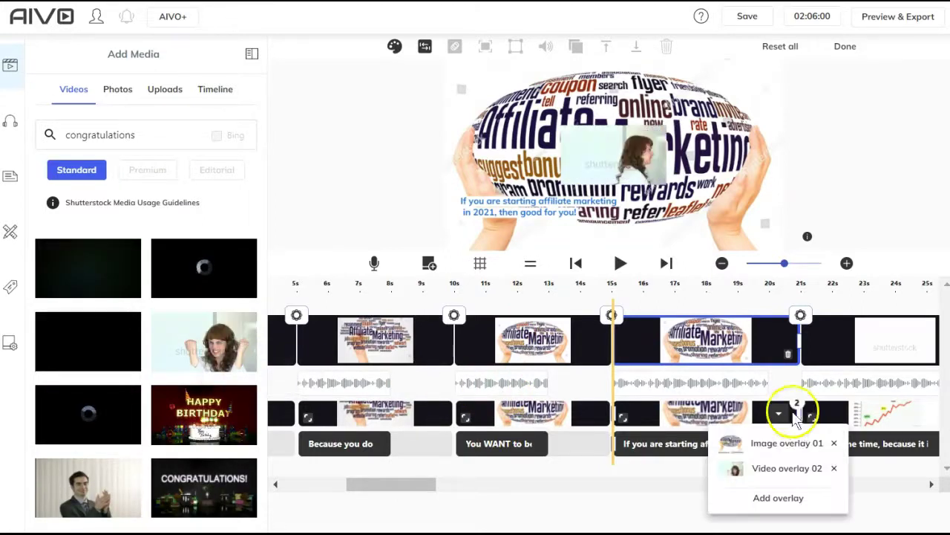
{"action": "left_click", "coordinate": [834, 445]}
Resize the woman video in the 15-second scene to fill the frame and finish the resizing
{"action": "left_click", "coordinate": [507, 361]}
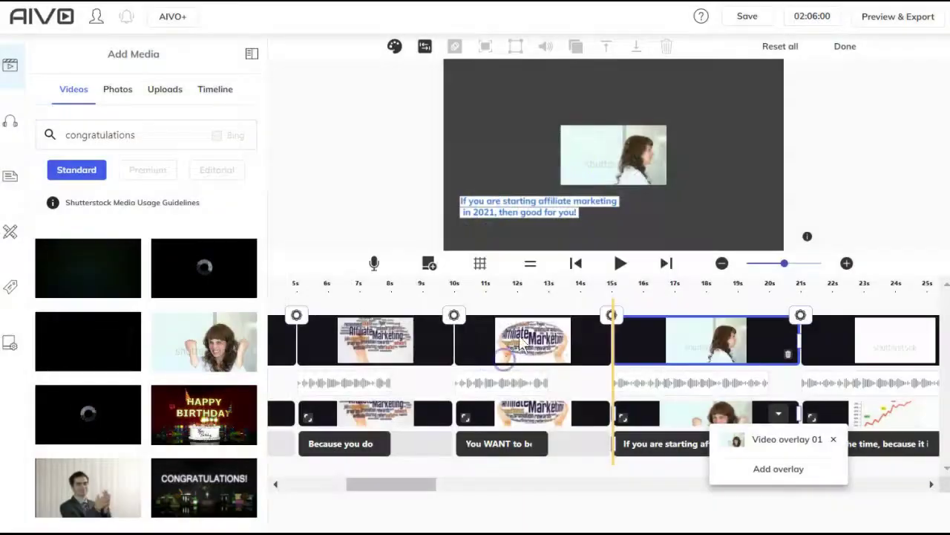
{"action": "left_click", "coordinate": [615, 162]}
{"action": "left_click", "coordinate": [620, 46]}
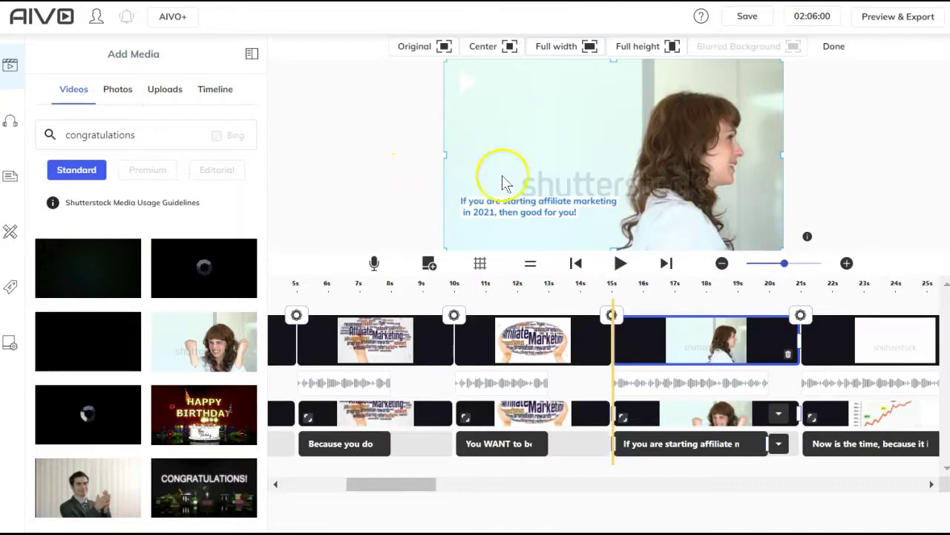
{"action": "left_click", "coordinate": [835, 46]}
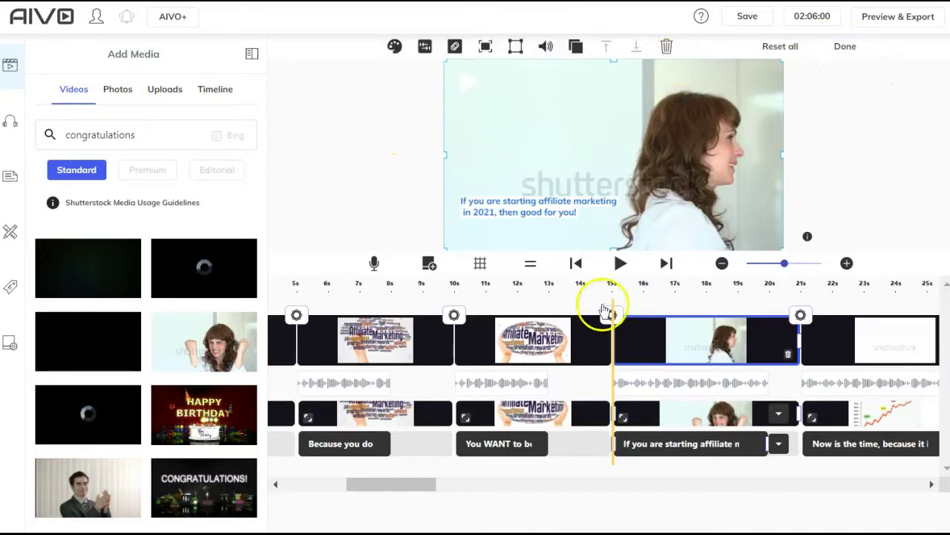
Choose Cover Slide Left as the text animation for the "If you are starting affiliate marketing" caption
{"action": "left_click", "coordinate": [537, 214]}
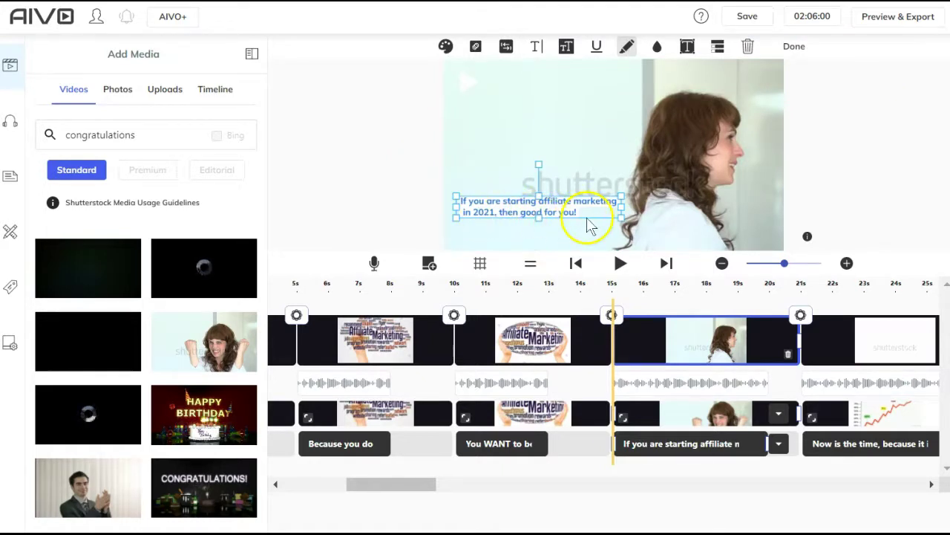
{"action": "left_click", "coordinate": [524, 360]}
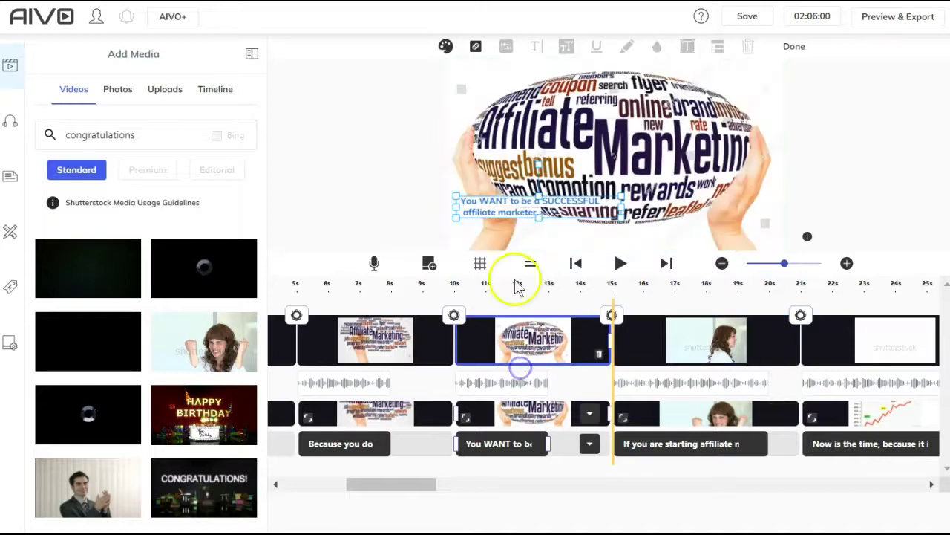
{"action": "left_click", "coordinate": [474, 361]}
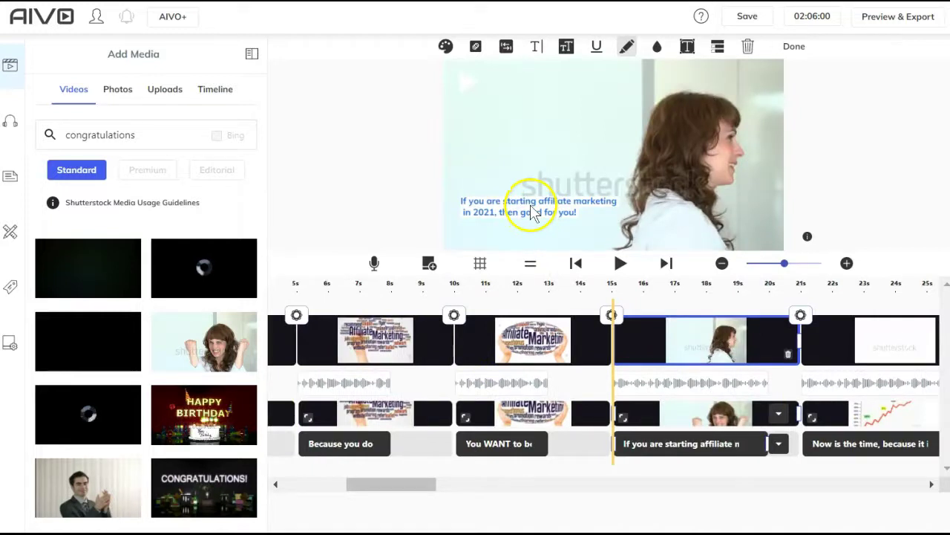
{"action": "left_click", "coordinate": [531, 206]}
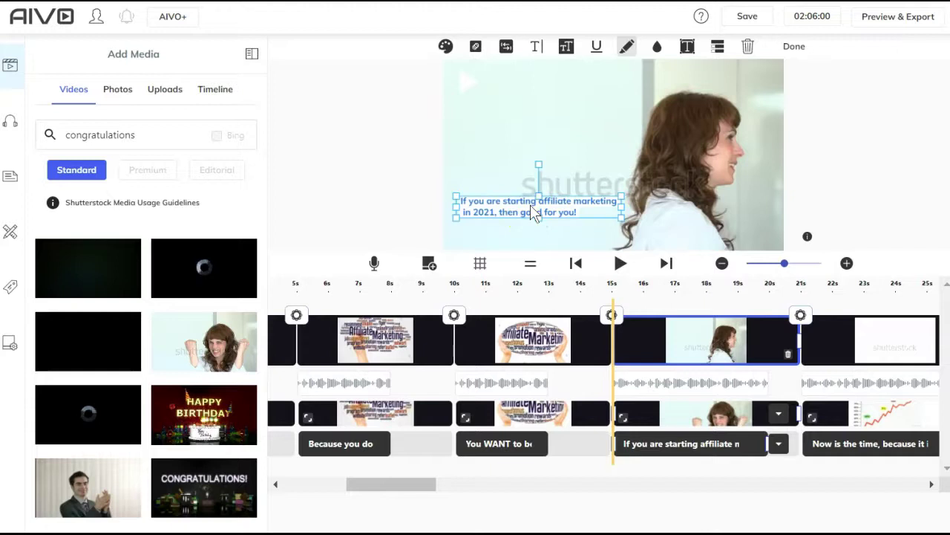
{"action": "left_click", "coordinate": [506, 47]}
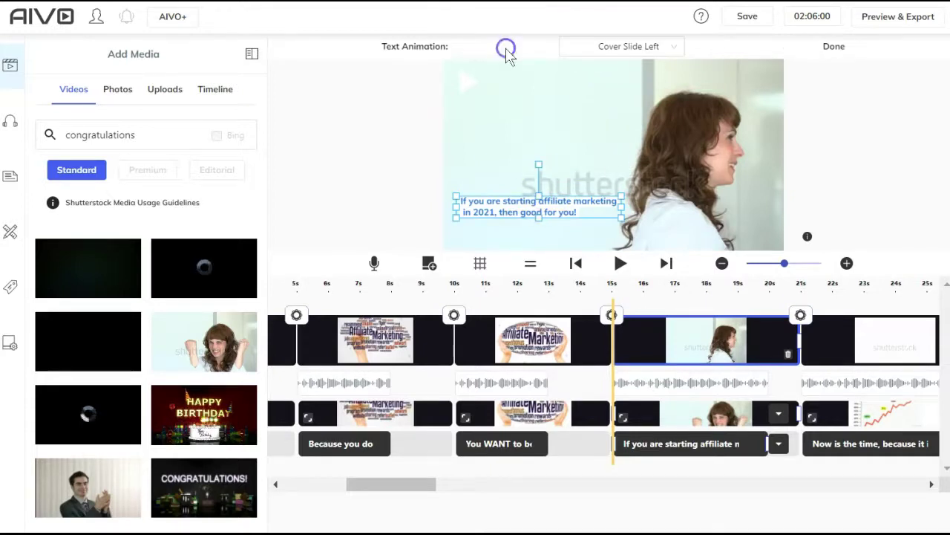
{"action": "left_click", "coordinate": [616, 52]}
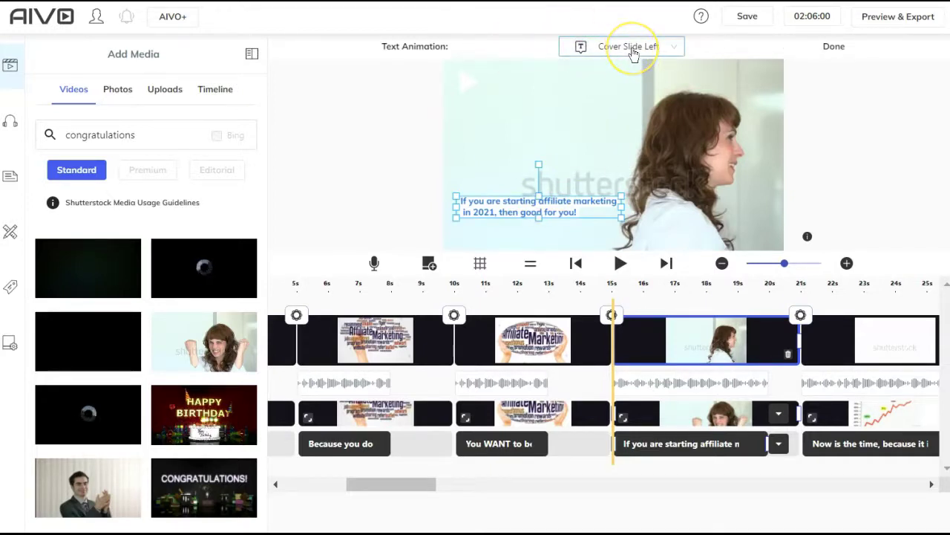
{"action": "left_click", "coordinate": [633, 53]}
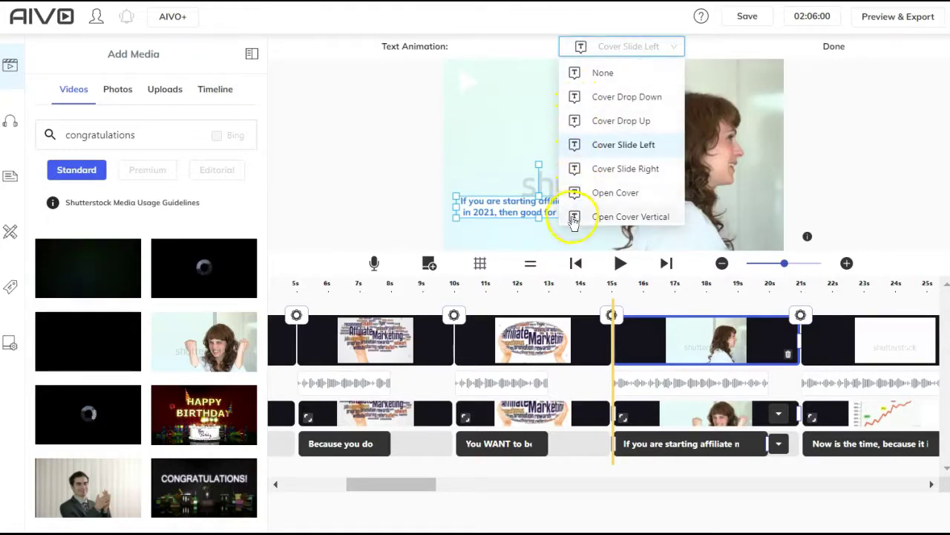
{"action": "left_click", "coordinate": [627, 146]}
{"action": "left_click", "coordinate": [835, 46]}
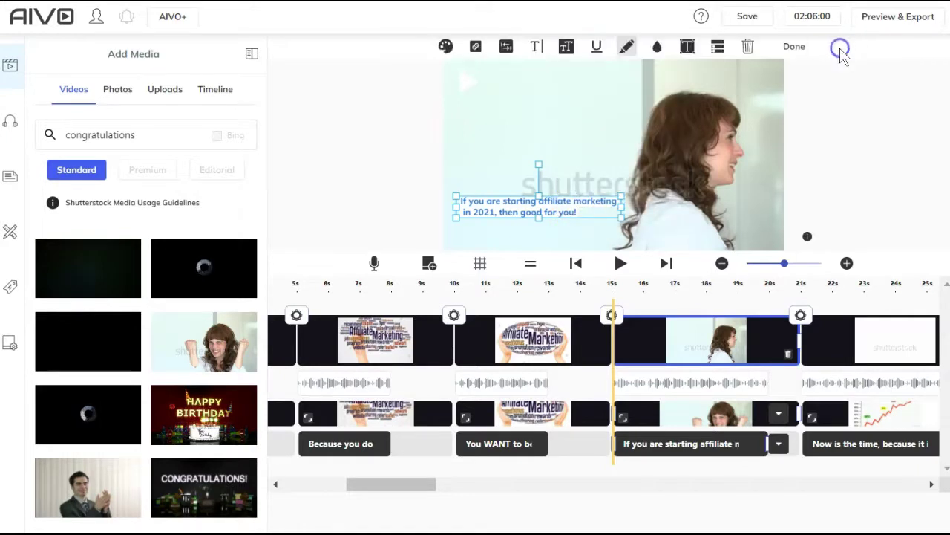
Set the caption's font size to 35 and move it to the upper part of the frame
{"action": "left_click", "coordinate": [568, 47]}
{"action": "left_click", "coordinate": [639, 46]}
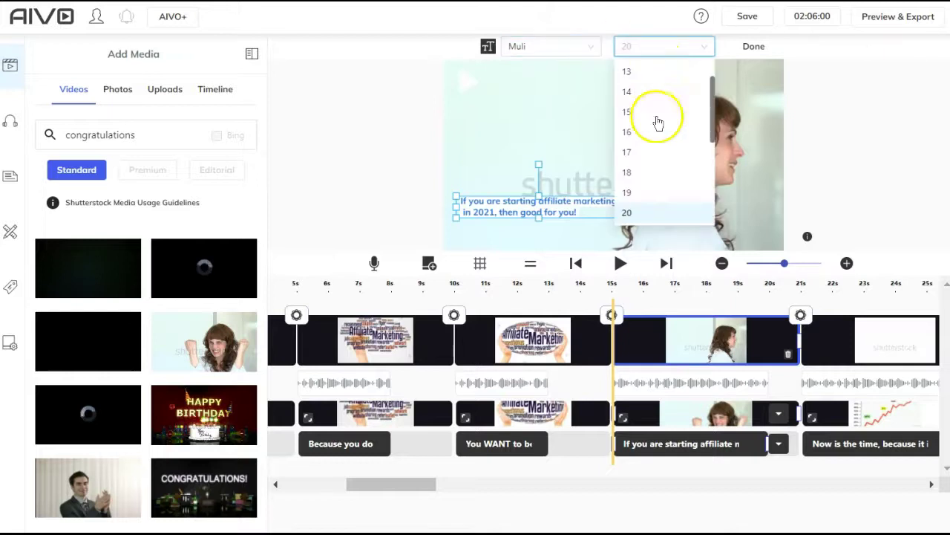
{"action": "scroll", "coordinate": [654, 182], "scroll_direction": "down", "scroll_amount": 3}
{"action": "left_click", "coordinate": [654, 162]}
{"action": "left_click_drag", "start_coordinate": [547, 187], "coordinate": [568, 89]}
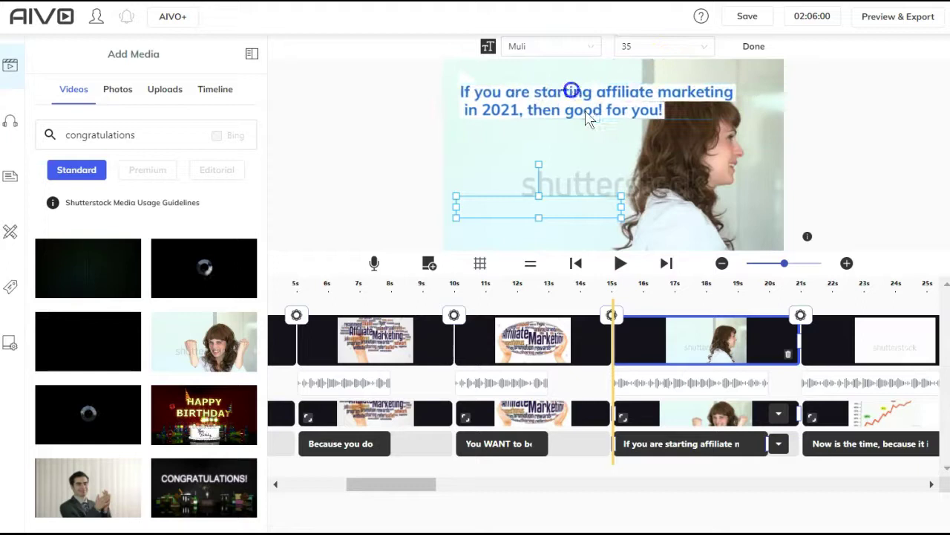
{"action": "left_click", "coordinate": [755, 48]}
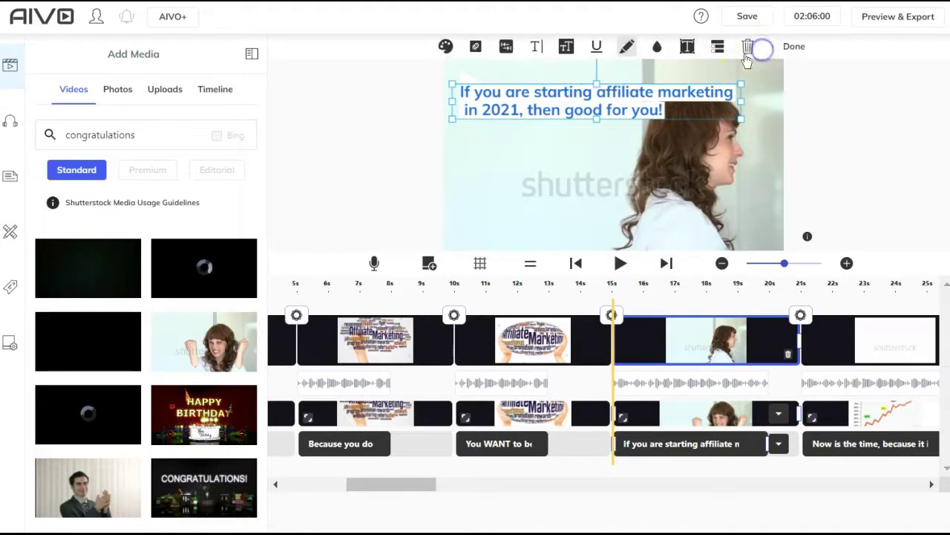
Break the caption into four lines, splitting before "affiliate marketing" and before "then good for you!"
{"action": "double_click", "coordinate": [596, 95]}
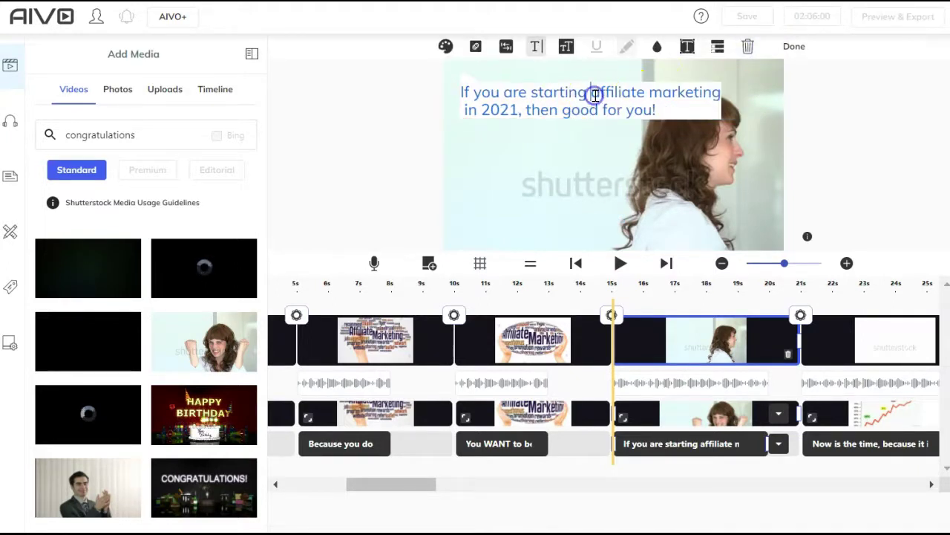
{"action": "key", "text": "Return"}
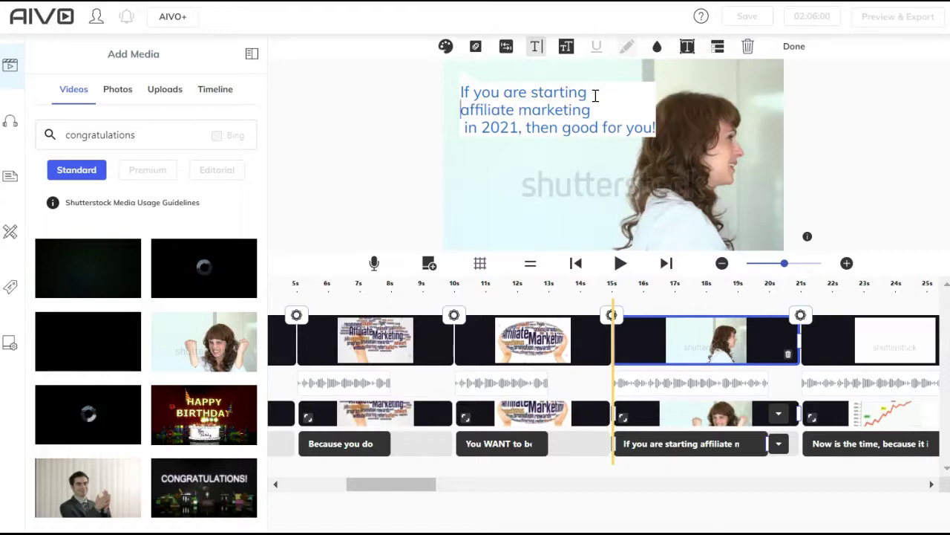
{"action": "left_click", "coordinate": [527, 125]}
{"action": "key", "text": "Return"}
{"action": "left_click", "coordinate": [503, 110]}
Set the caption's line background colour to light blue 29B6F6
{"action": "left_click", "coordinate": [689, 48]}
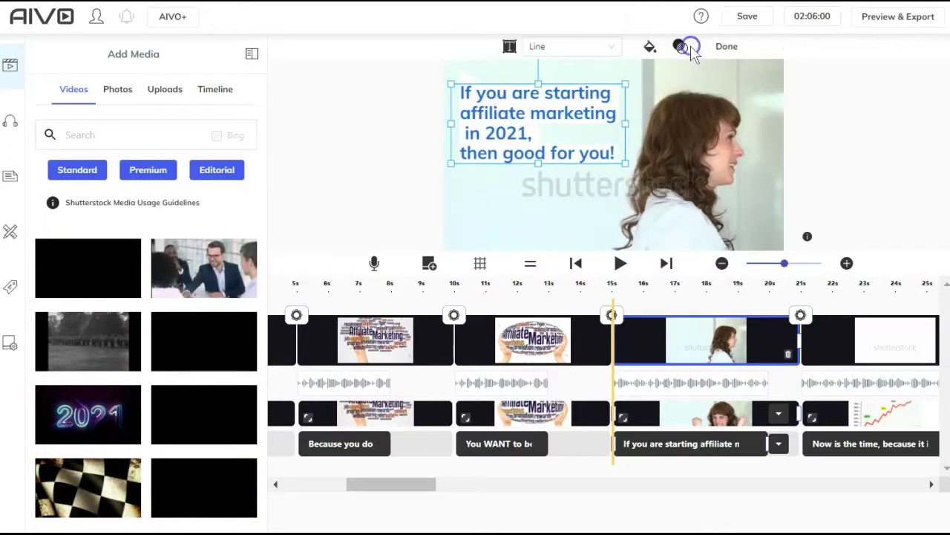
{"action": "left_click", "coordinate": [650, 49]}
{"action": "left_click", "coordinate": [649, 49]}
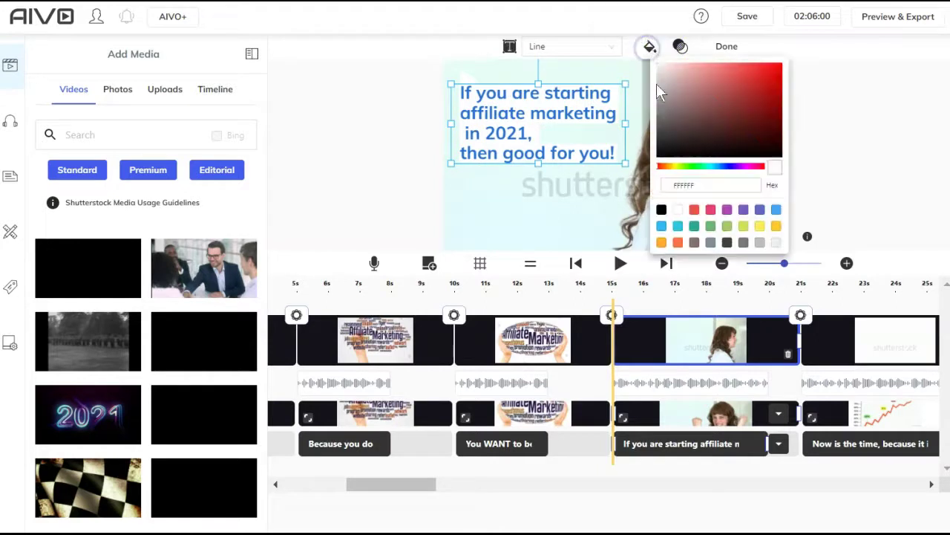
{"action": "left_click", "coordinate": [662, 227]}
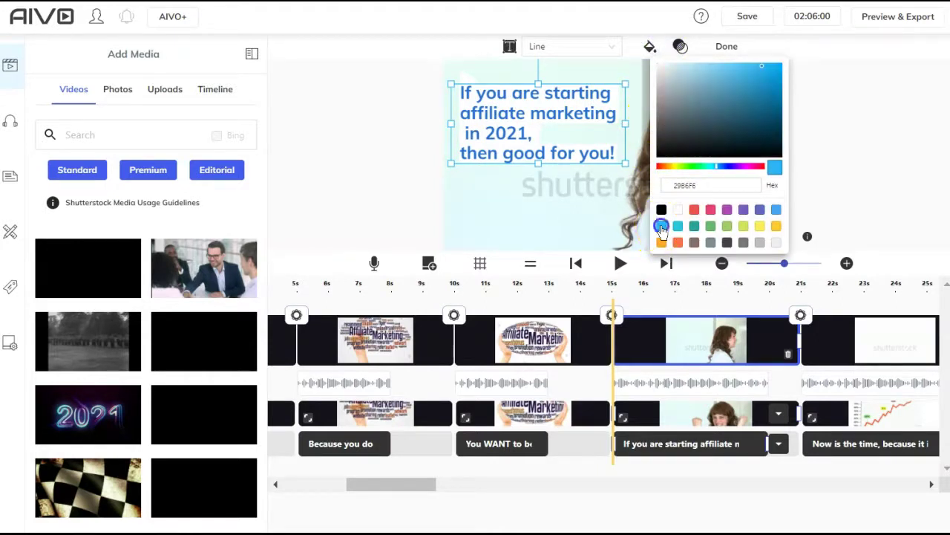
{"action": "left_click", "coordinate": [733, 47]}
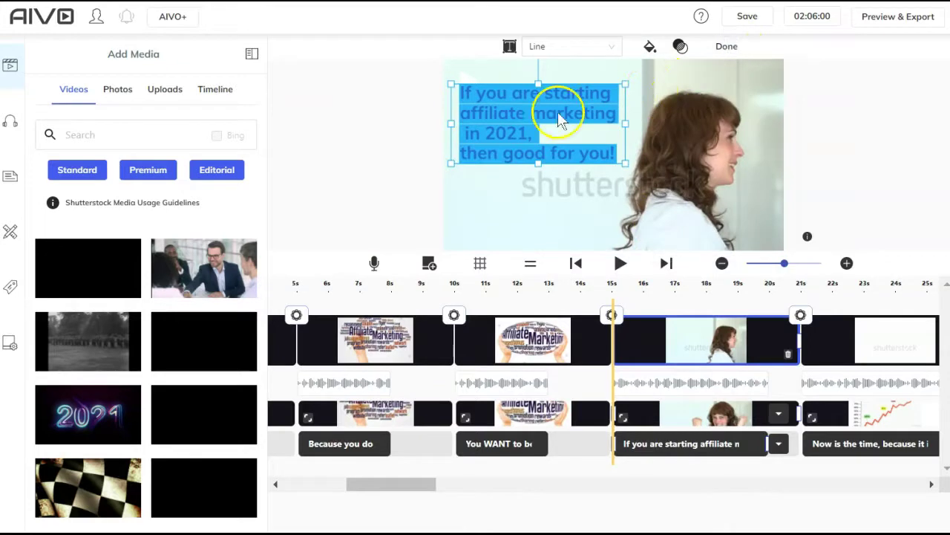
{"action": "left_click", "coordinate": [730, 47]}
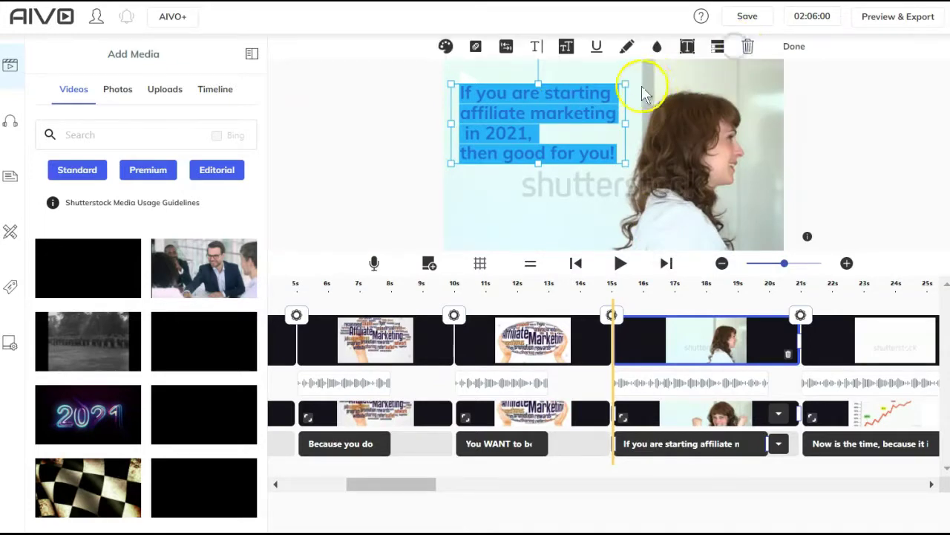
Set the caption's text colour to dark blue 1D4D90 and highlight the word "2021" in white
{"action": "left_click", "coordinate": [658, 49]}
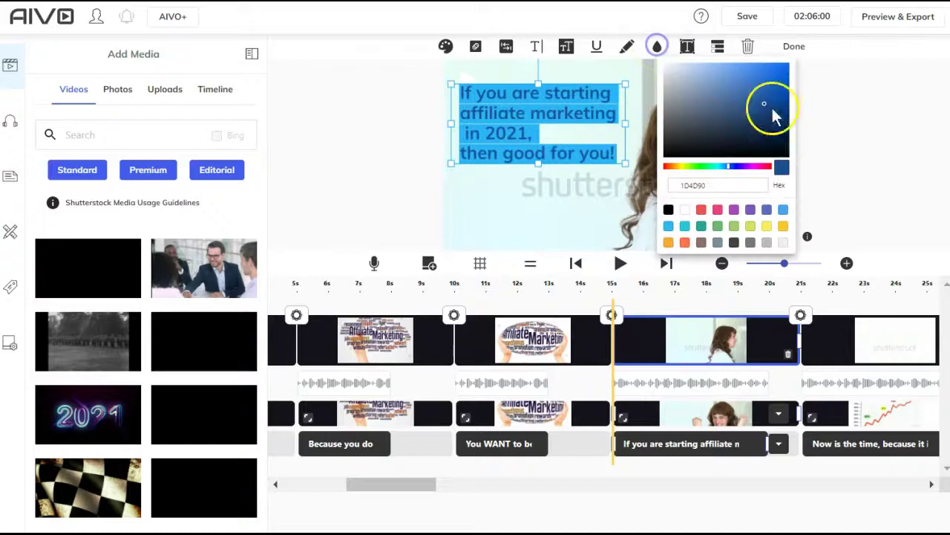
{"action": "left_click", "coordinate": [854, 174]}
{"action": "left_click", "coordinate": [492, 135]}
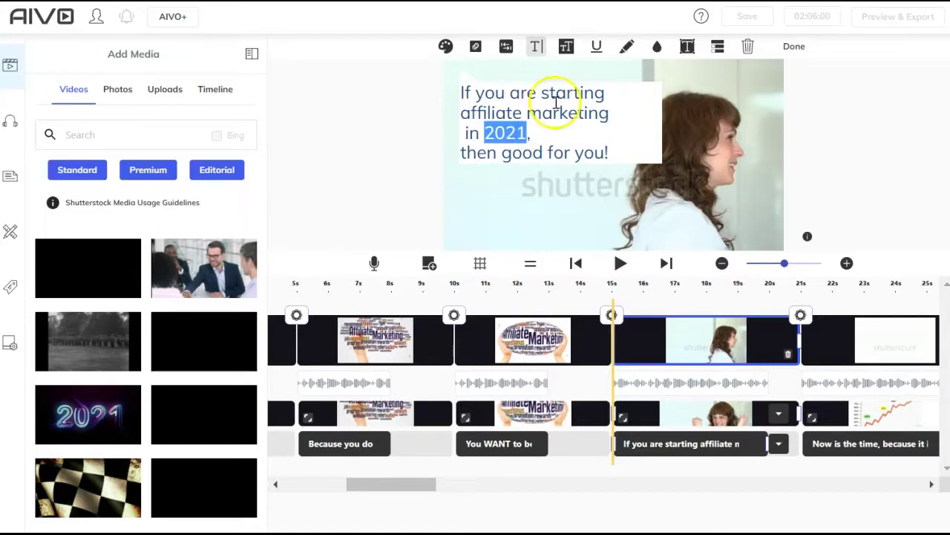
{"action": "left_click", "coordinate": [628, 49]}
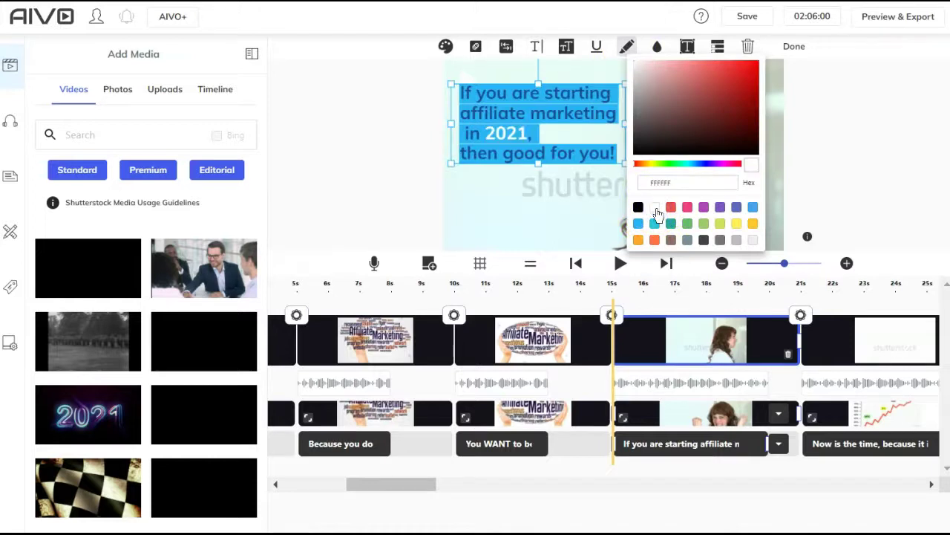
{"action": "left_click", "coordinate": [815, 155]}
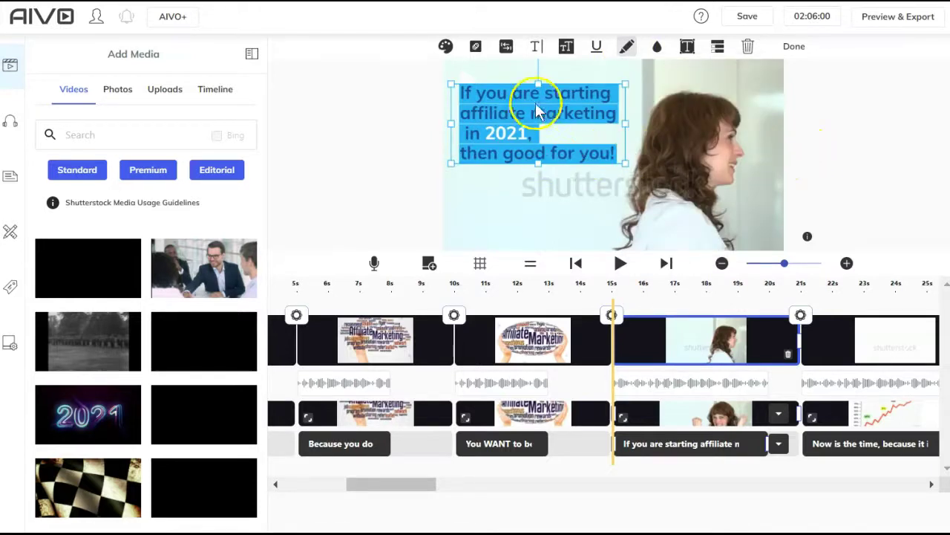
Select the caption of the 10-second "You WANT to be a SUCCESSFUL" scene and set its font size to 35
{"action": "left_click", "coordinate": [469, 365]}
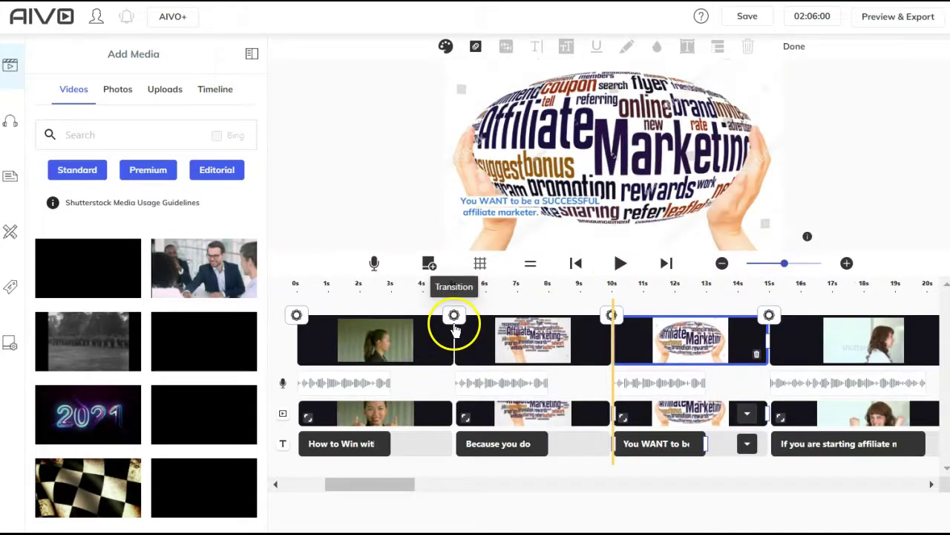
{"action": "left_click", "coordinate": [513, 207]}
{"action": "left_click", "coordinate": [513, 208]}
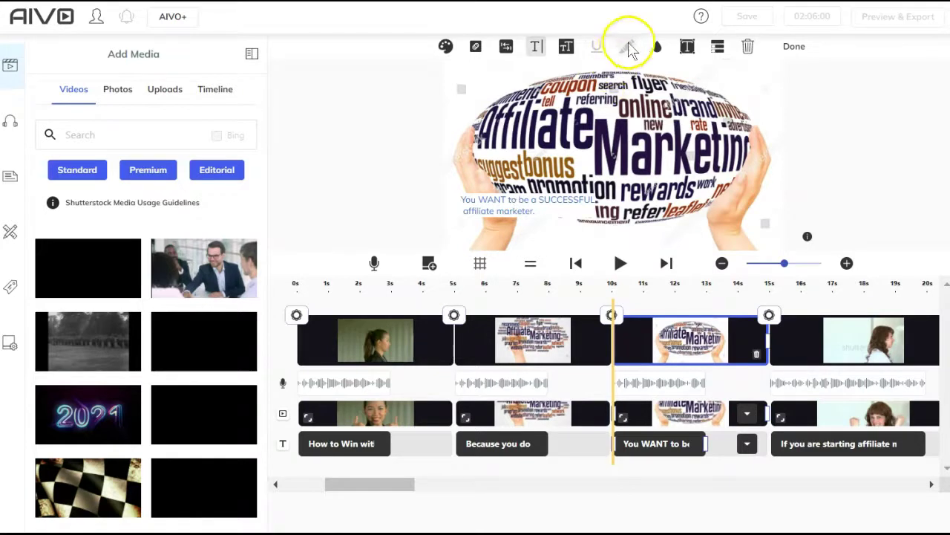
{"action": "left_click", "coordinate": [566, 46]}
{"action": "left_click", "coordinate": [649, 46]}
{"action": "left_click", "coordinate": [649, 59]}
Join the "You WANT to be a SUCCESSFUL affiliate marketer." caption into one line at size 30 and place it below the word cloud
{"action": "left_click", "coordinate": [470, 222]}
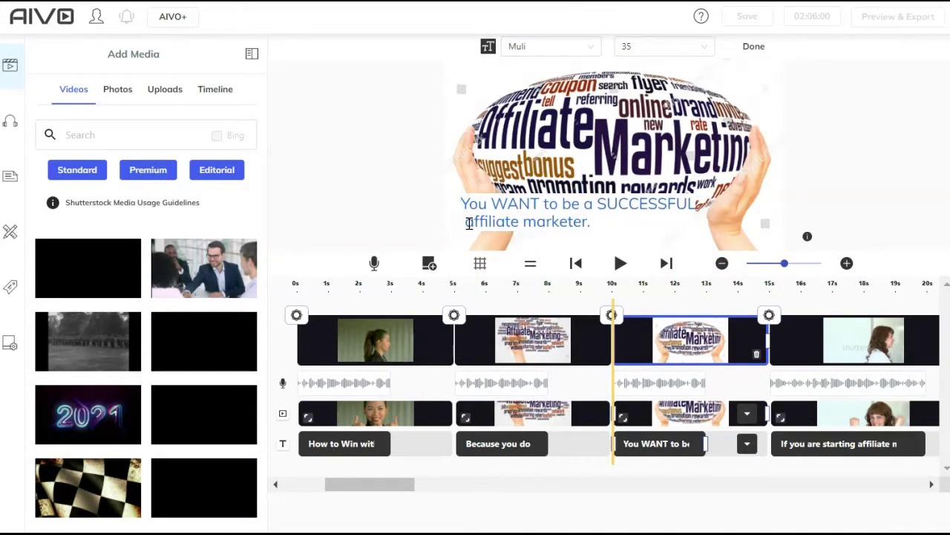
{"action": "key", "text": "BackSpace"}
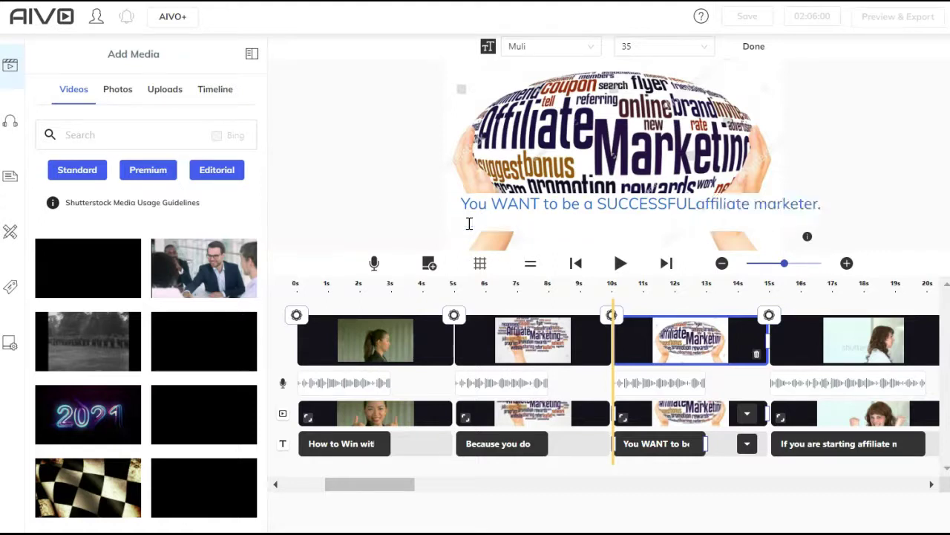
{"action": "left_click", "coordinate": [656, 235]}
{"action": "left_click", "coordinate": [526, 247]}
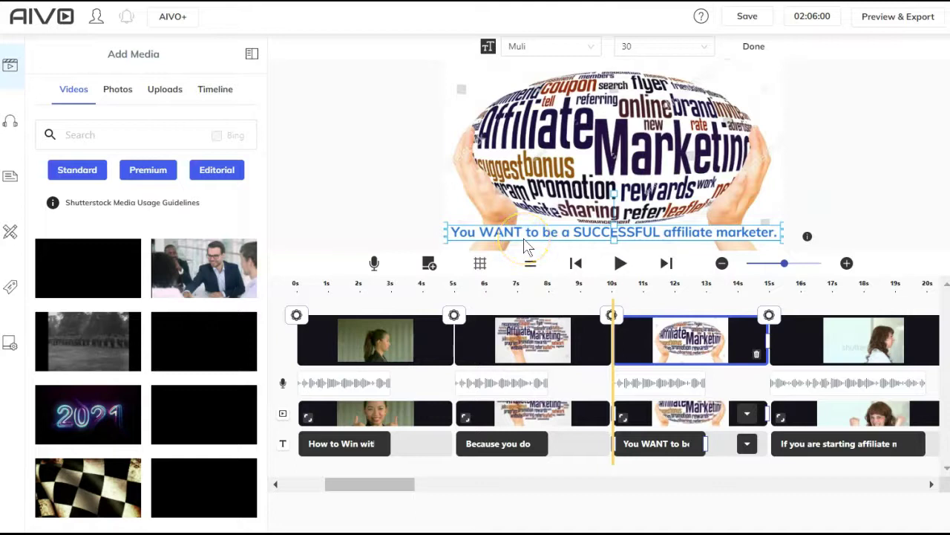
{"action": "left_click", "coordinate": [768, 47]}
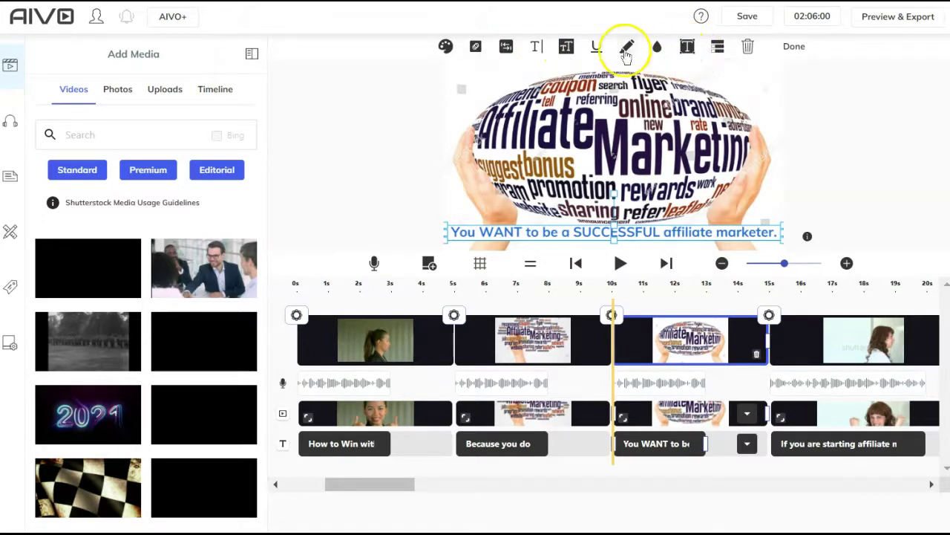
Examine the Business template's colour settings and the alternative colour palettes
{"action": "left_click", "coordinate": [10, 236]}
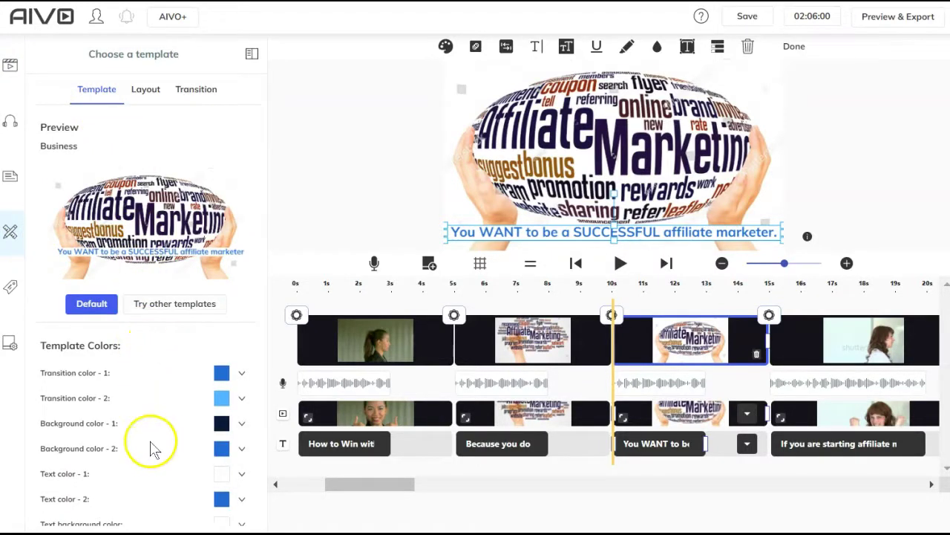
{"action": "scroll", "coordinate": [153, 449], "scroll_direction": "down", "scroll_amount": 5}
{"action": "scroll", "coordinate": [154, 449], "scroll_direction": "up", "scroll_amount": 2}
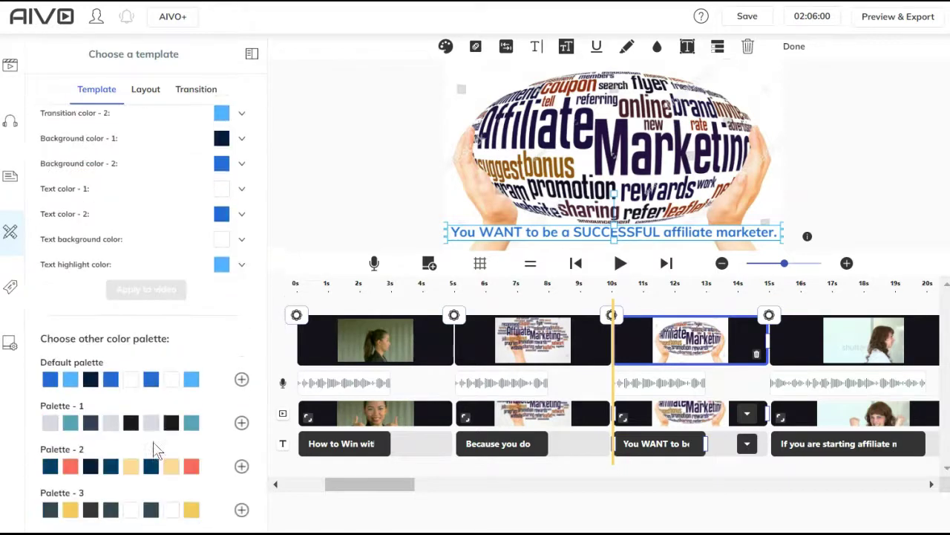
Apply the Title layout with the blue caption bar to the "You WANT to be a SUCCESSFUL" scene and move its caption below the word cloud
{"action": "scroll", "coordinate": [154, 448], "scroll_direction": "up", "scroll_amount": 3}
{"action": "scroll", "coordinate": [153, 448], "scroll_direction": "up", "scroll_amount": 1}
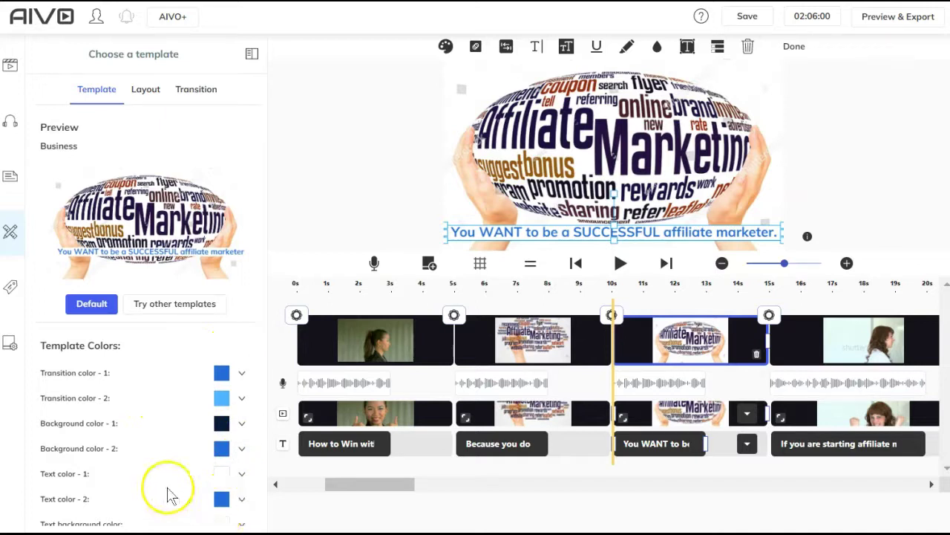
{"action": "left_click", "coordinate": [147, 91]}
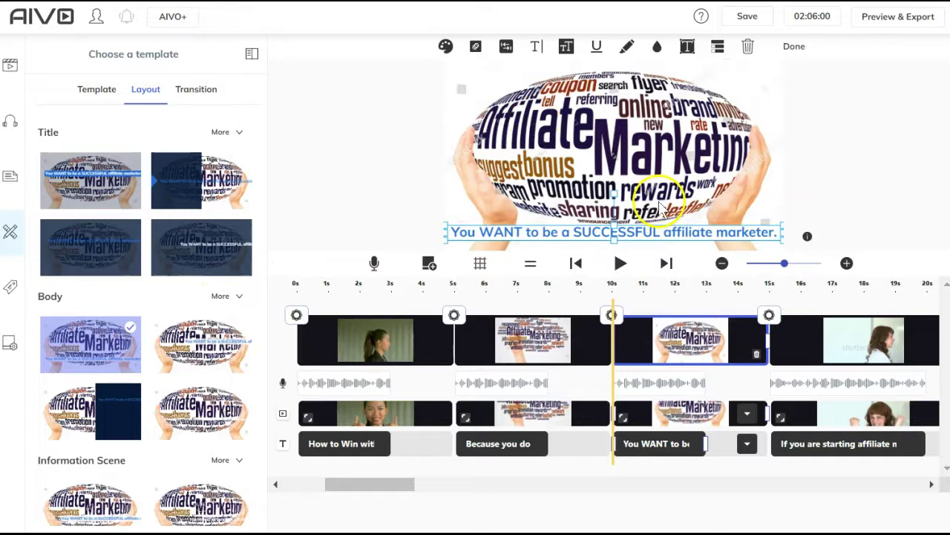
{"action": "left_click", "coordinate": [106, 199]}
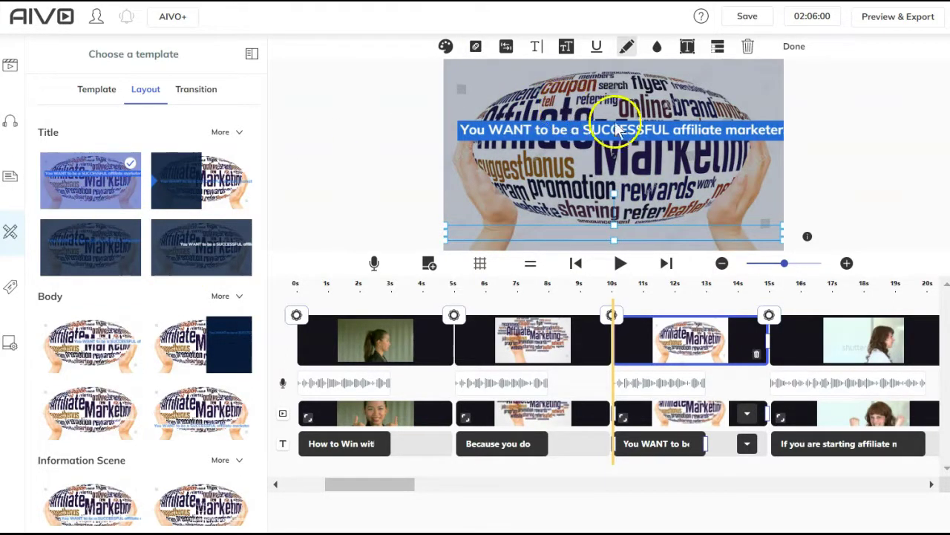
{"action": "left_click_drag", "start_coordinate": [617, 131], "coordinate": [603, 229]}
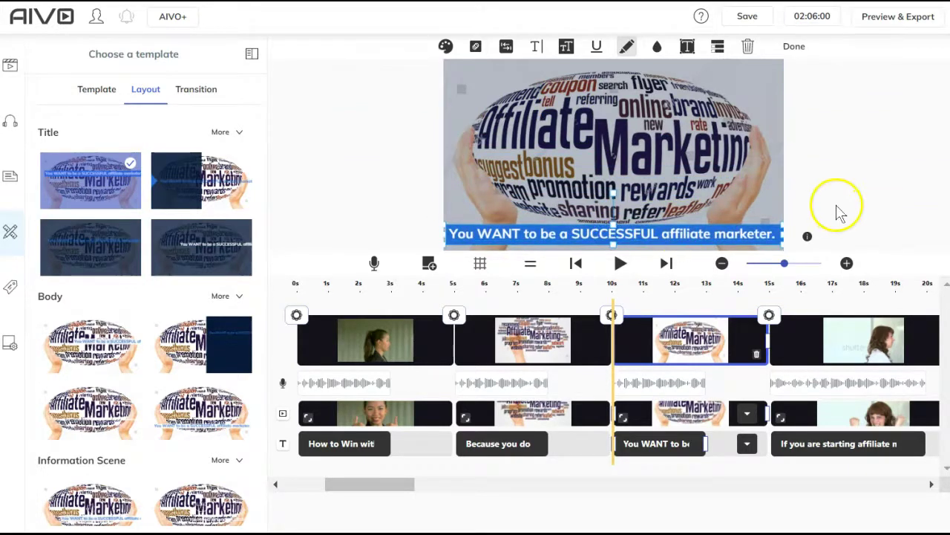
Highlight the word "SUCCESSFUL" in the caption in light blue 52B5FF
{"action": "double_click", "coordinate": [639, 233]}
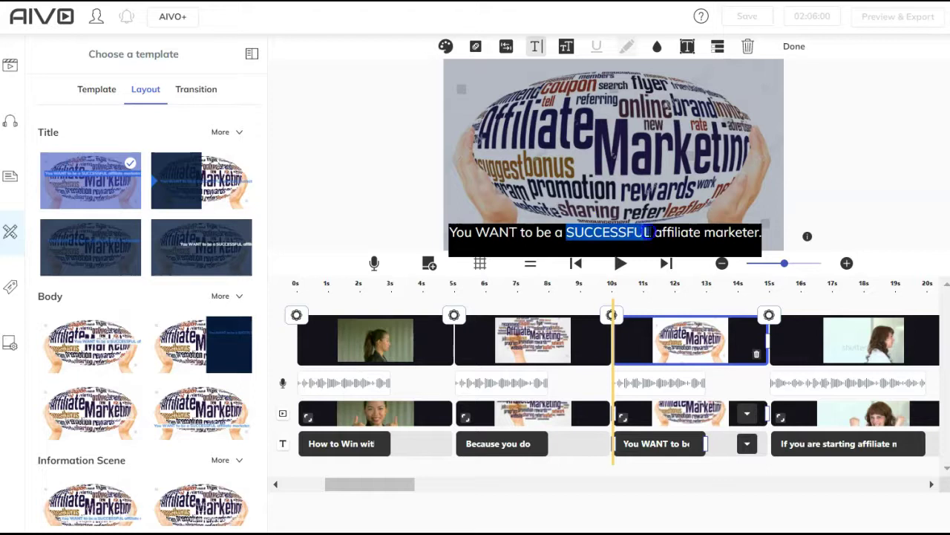
{"action": "left_click", "coordinate": [627, 46]}
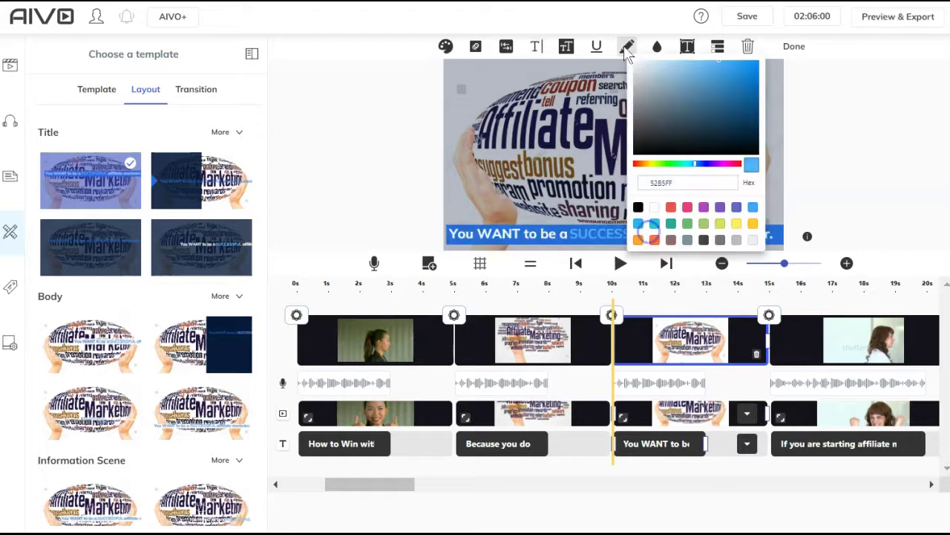
{"action": "left_click", "coordinate": [876, 97]}
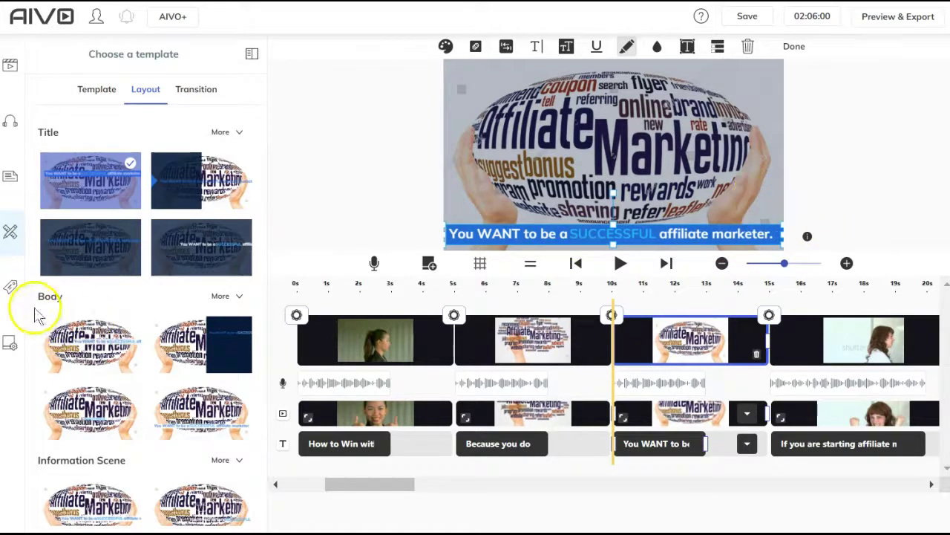
Check the brand settings and the available video format options
{"action": "left_click", "coordinate": [11, 288]}
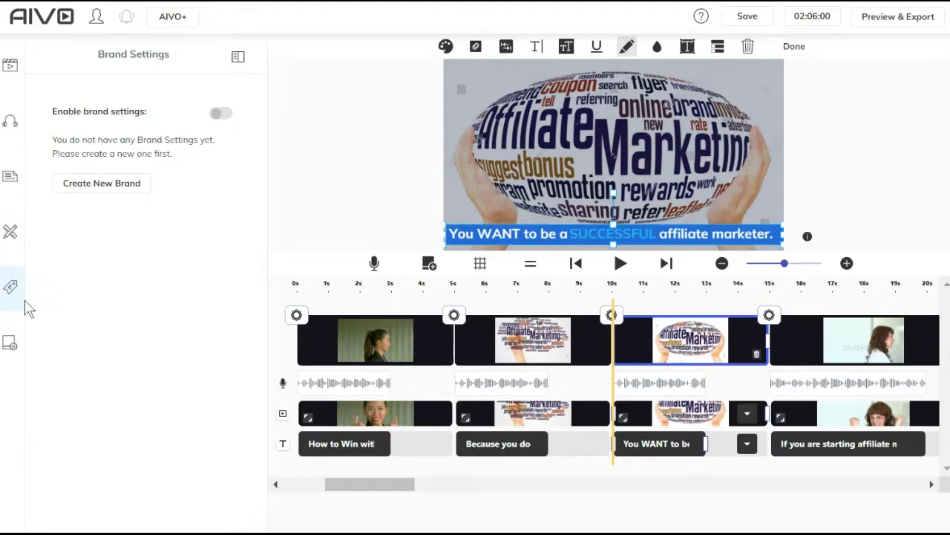
{"action": "left_click", "coordinate": [11, 346]}
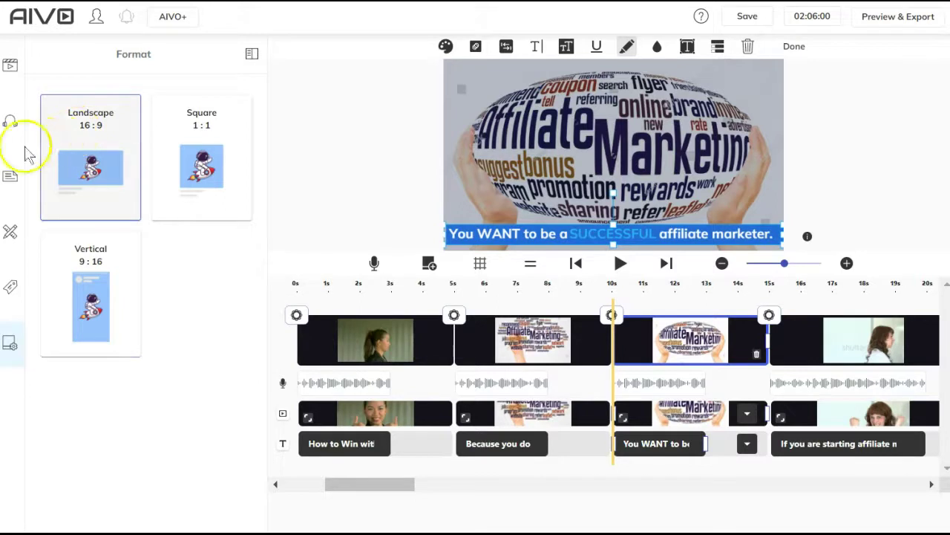
Turn on the grid view and nudge the caption into line along the lower edge of the frame
{"action": "left_click", "coordinate": [343, 304]}
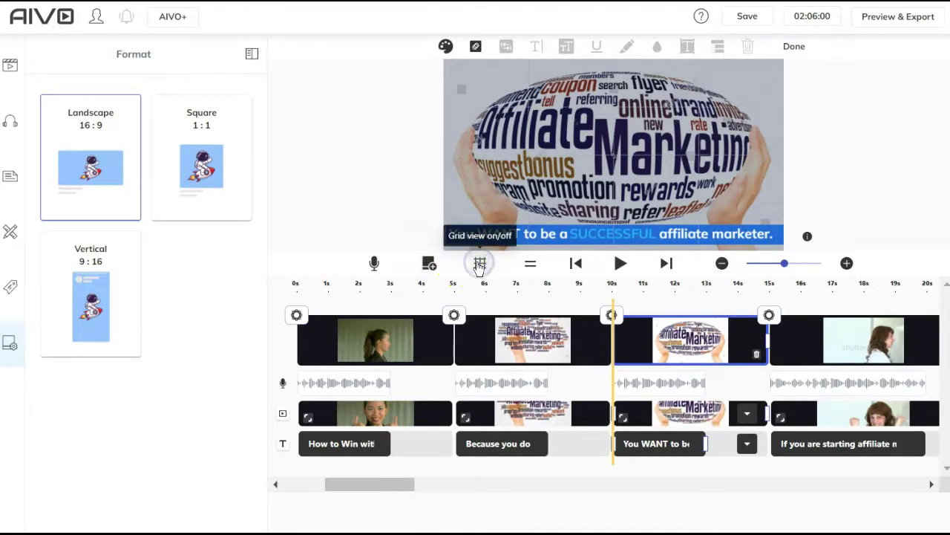
{"action": "left_click", "coordinate": [481, 263]}
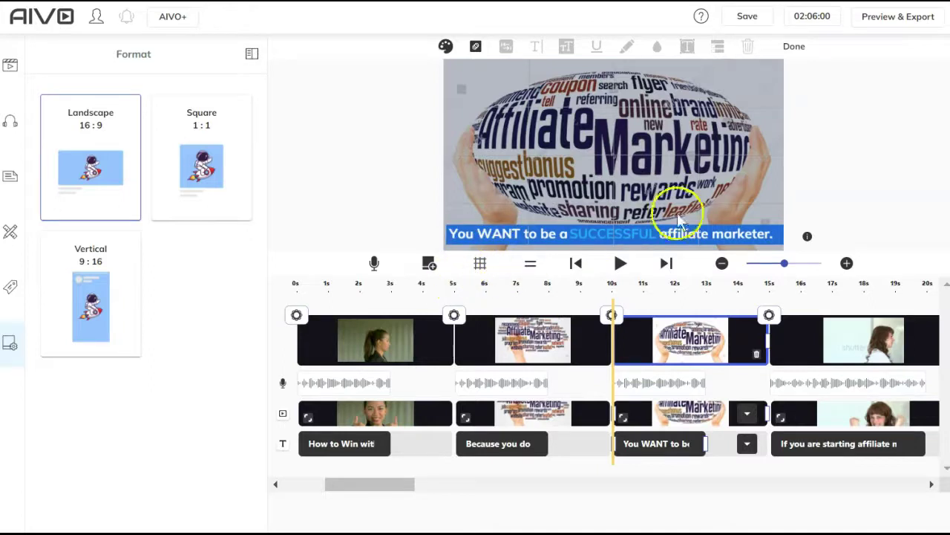
{"action": "mouse_move", "coordinate": [641, 236]}
{"action": "left_mouse_down"}
{"action": "mouse_move", "coordinate": [647, 147]}
{"action": "mouse_move", "coordinate": [641, 236]}
{"action": "left_mouse_up"}
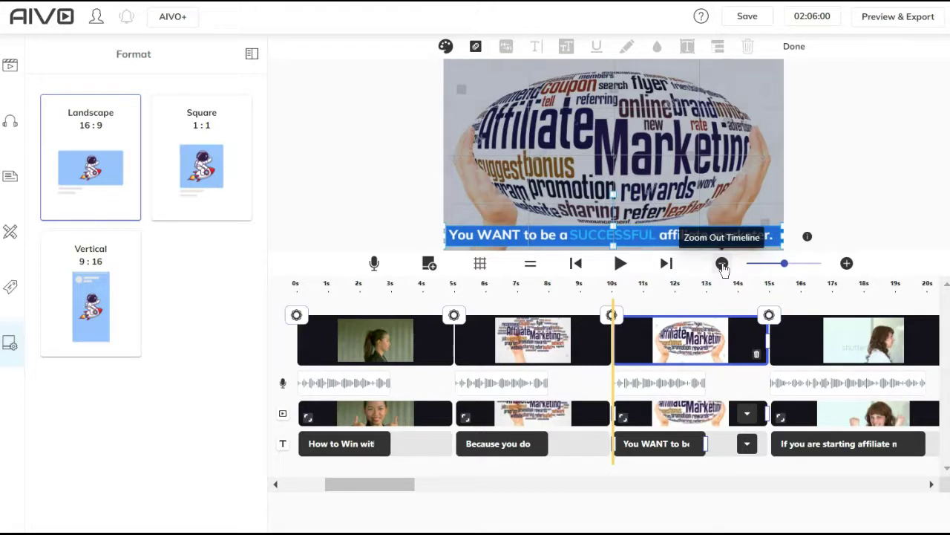
Shorten the opening "How to Win with Affiliate Marketing" scene and its background clip to 3.5 seconds
{"action": "left_click", "coordinate": [722, 265]}
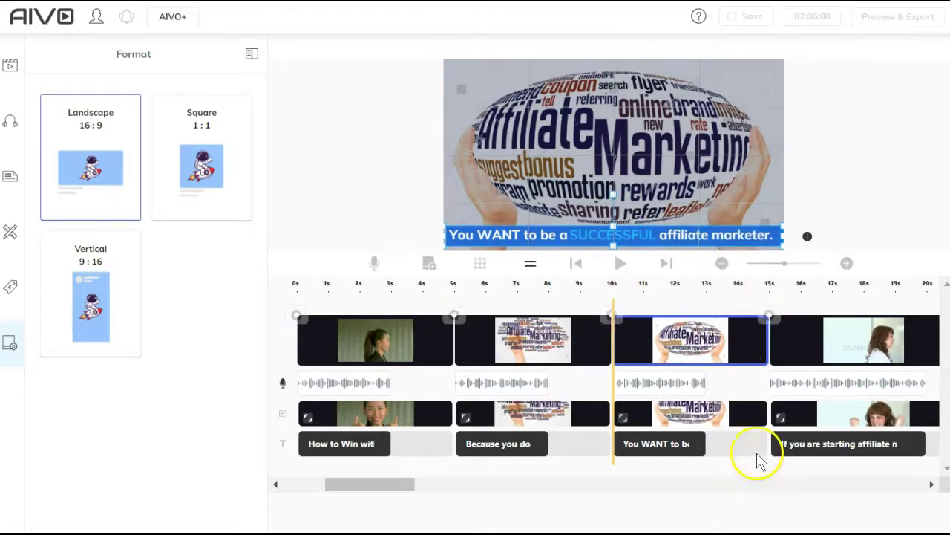
{"action": "left_click_drag", "start_coordinate": [343, 485], "coordinate": [342, 484]}
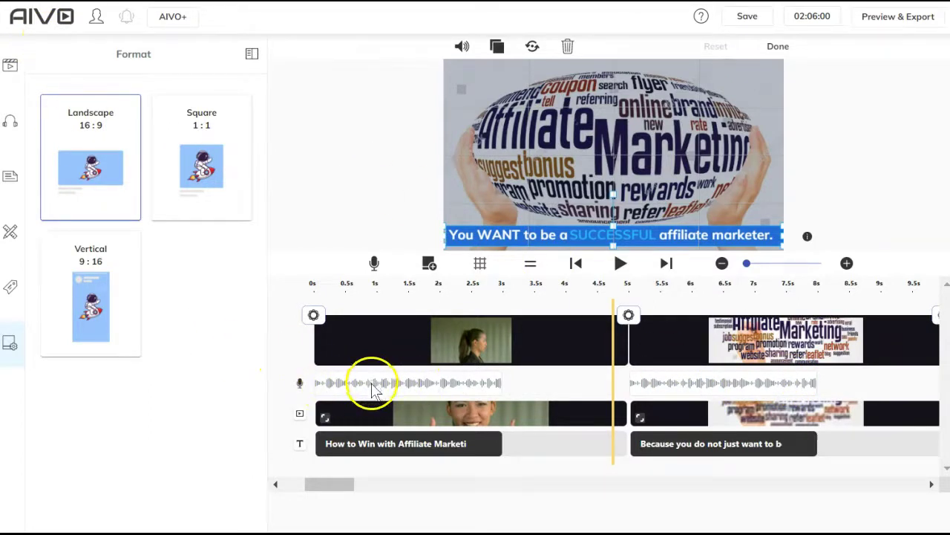
{"action": "left_click", "coordinate": [559, 383]}
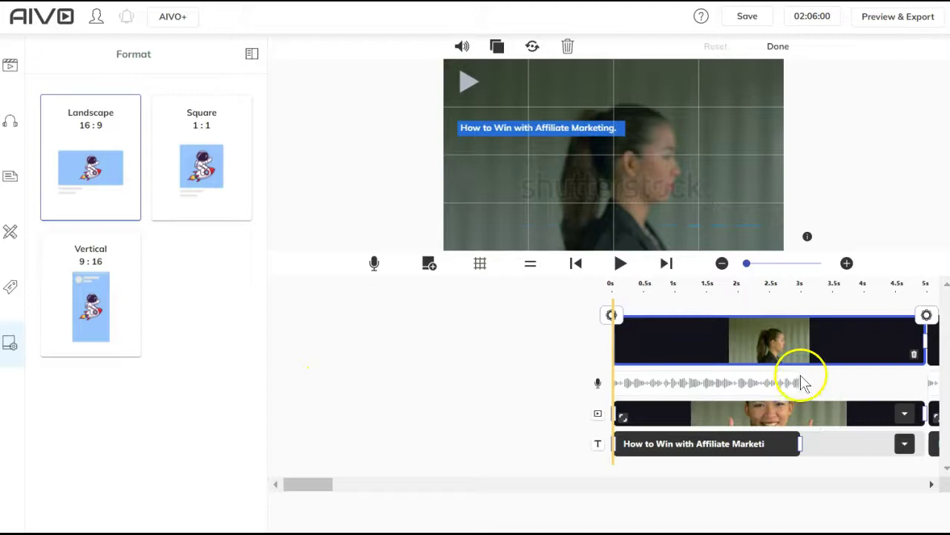
{"action": "left_click", "coordinate": [621, 264]}
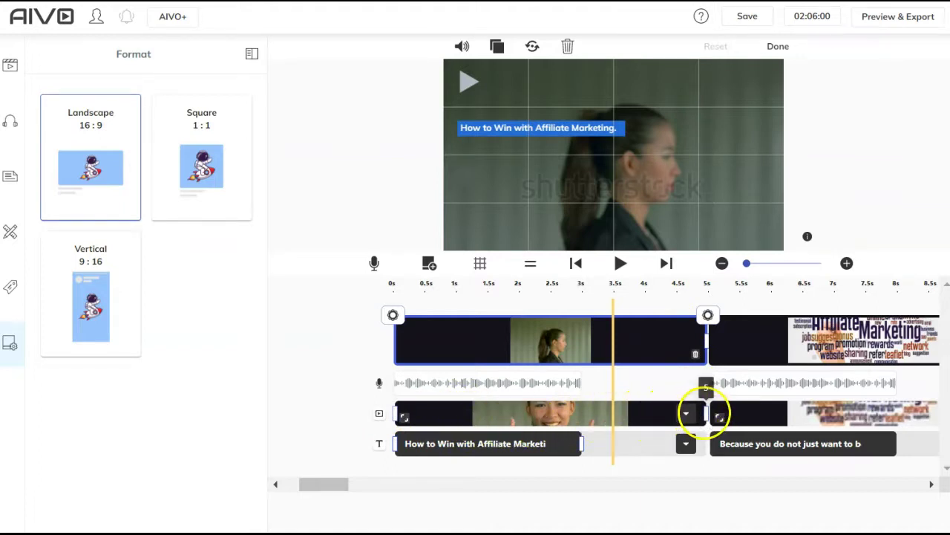
{"action": "left_click_drag", "start_coordinate": [688, 420], "coordinate": [626, 422]}
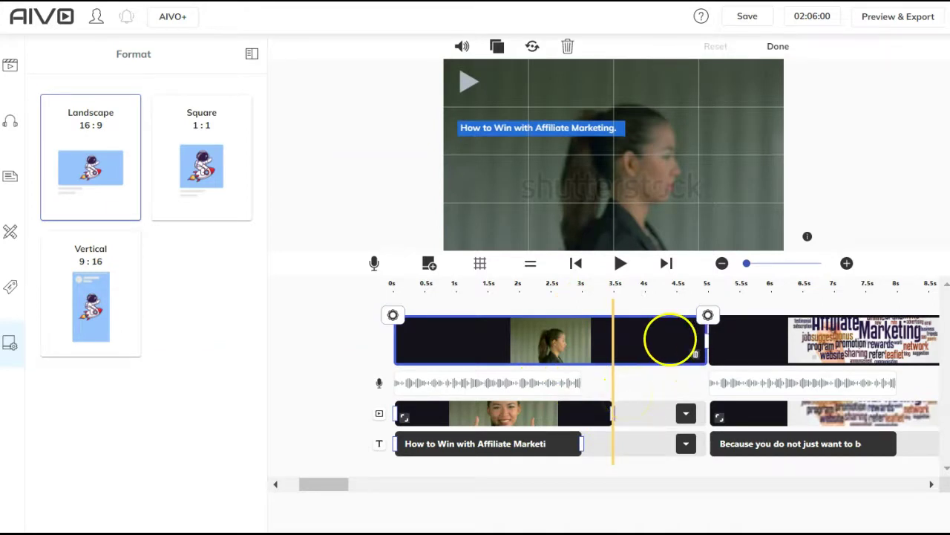
{"action": "left_click_drag", "start_coordinate": [705, 341], "coordinate": [623, 349]}
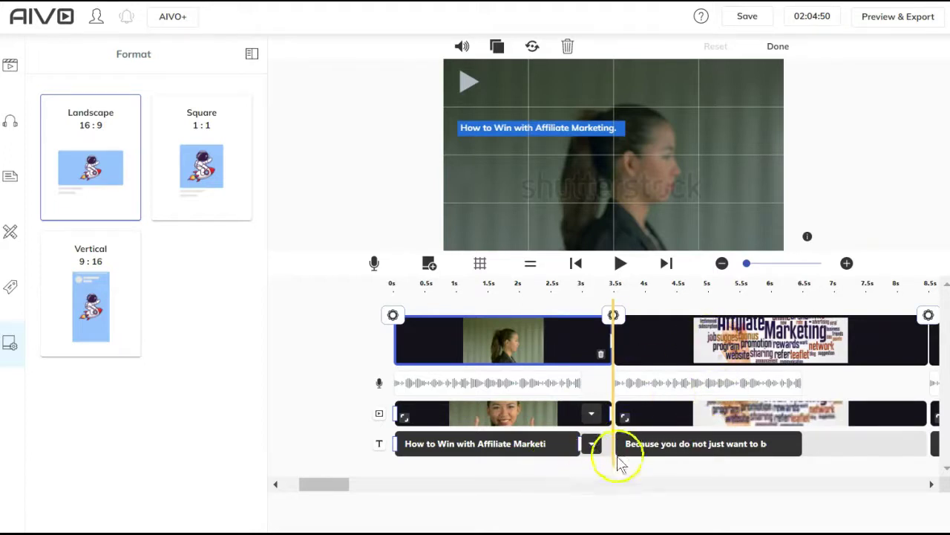
Check the following scenes for gaps after the voiceover and save the project
{"action": "left_click_drag", "start_coordinate": [336, 486], "coordinate": [346, 488]}
{"action": "left_click_drag", "start_coordinate": [354, 492], "coordinate": [356, 492]}
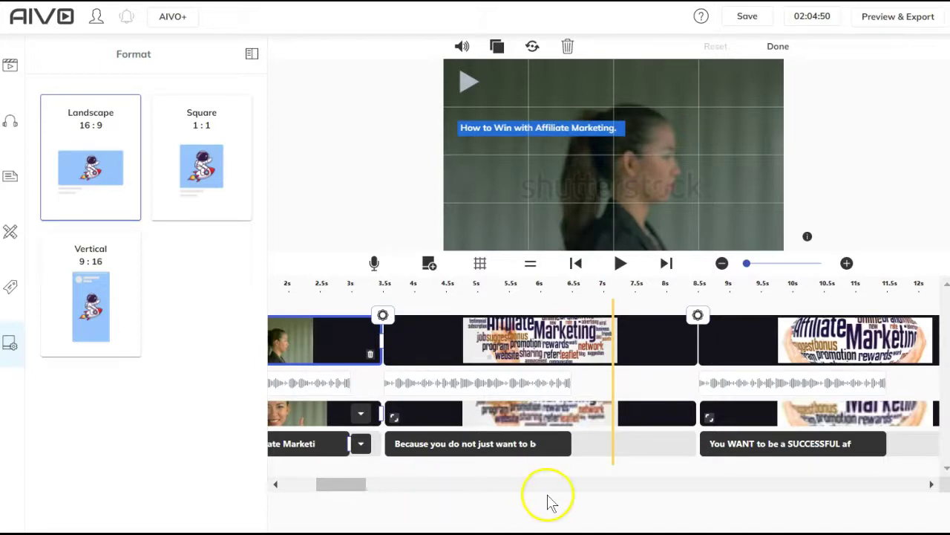
{"action": "left_click_drag", "start_coordinate": [334, 486], "coordinate": [395, 493]}
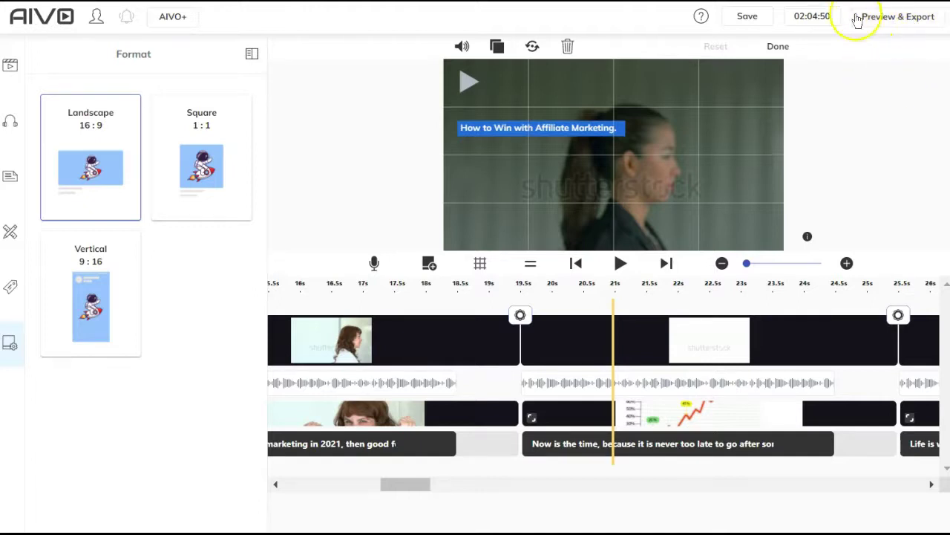
{"action": "left_click", "coordinate": [743, 28]}
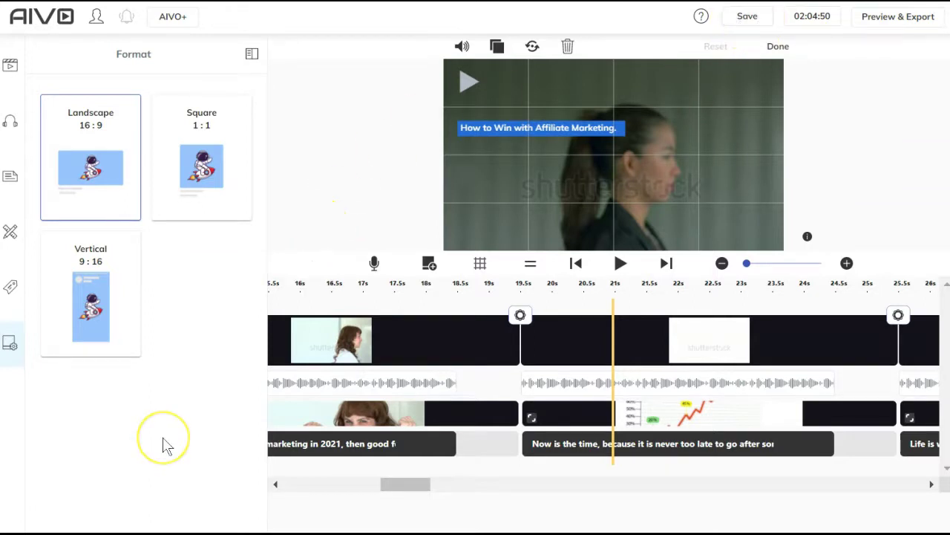
Examine the transition options for the change between the first and second scenes
{"action": "left_click", "coordinate": [871, 115]}
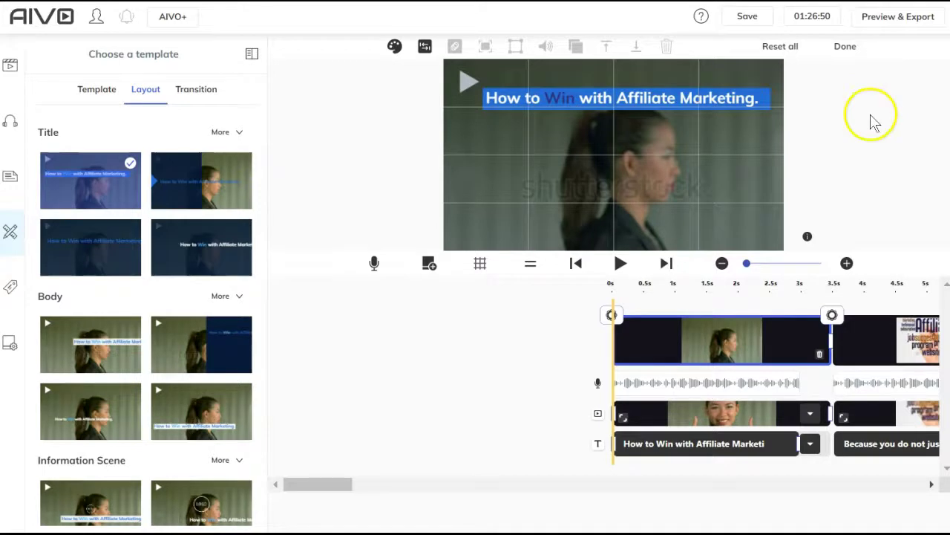
{"action": "left_click", "coordinate": [833, 317]}
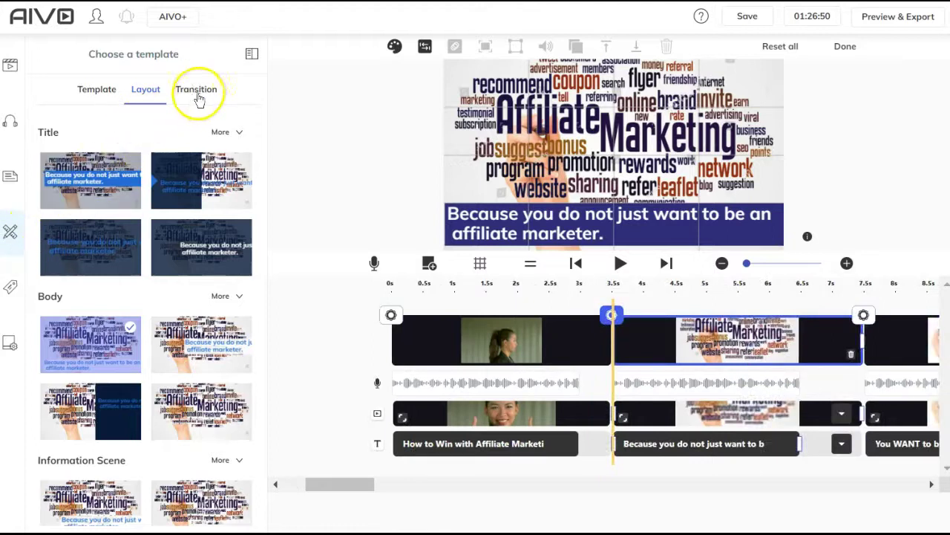
{"action": "left_click", "coordinate": [199, 99]}
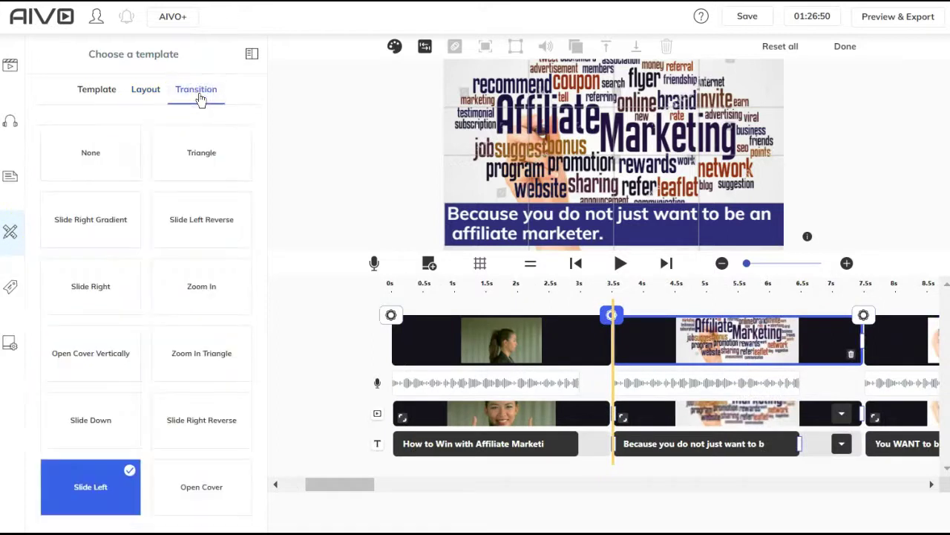
Return to the opening scene, bring up the export preview and download the finished video
{"action": "left_click", "coordinate": [412, 379]}
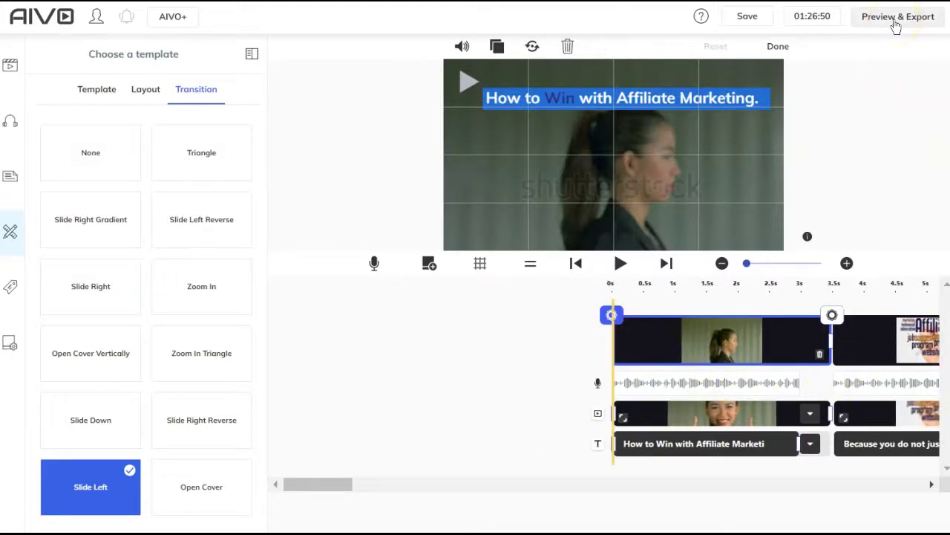
{"action": "left_click", "coordinate": [896, 26]}
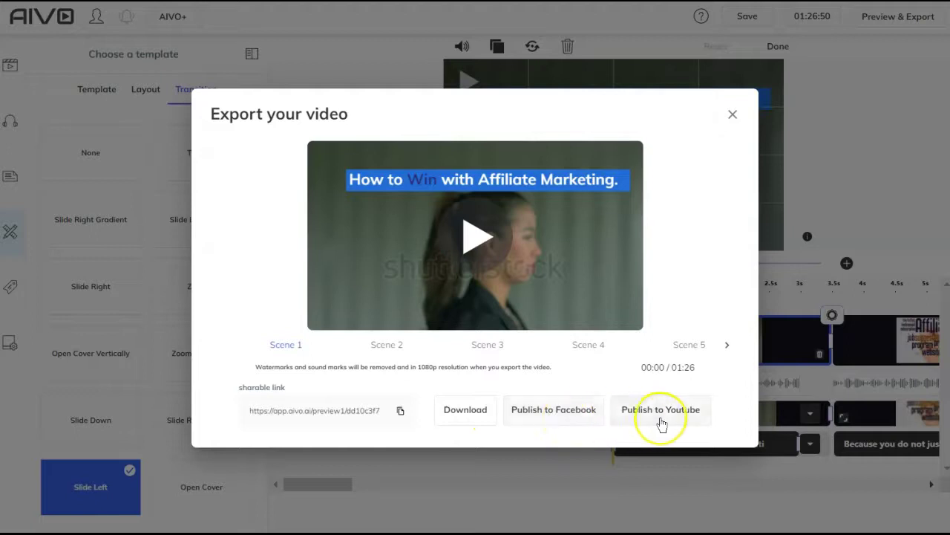
{"action": "left_click", "coordinate": [465, 410]}
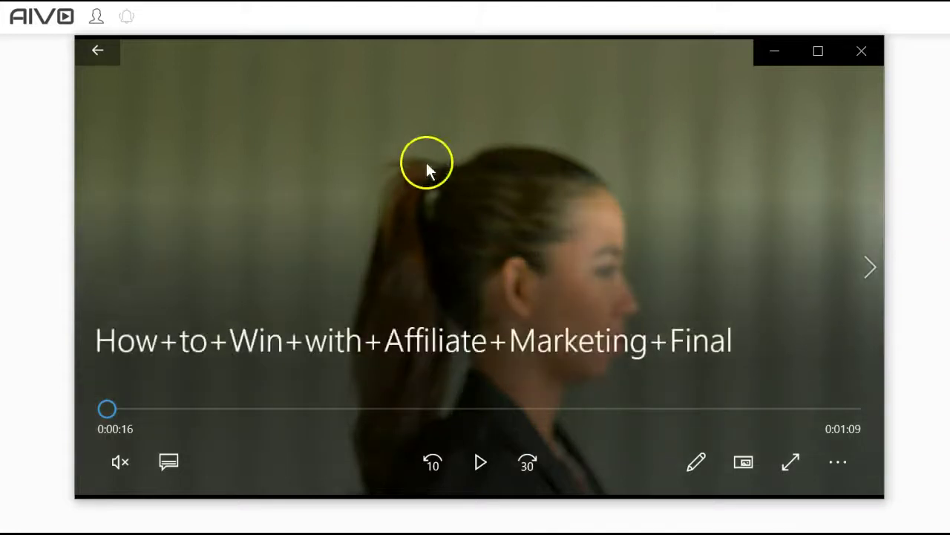
Play the exported "How to Win with Affiliate Marketing Final" video in the media player to review it
{"action": "left_click", "coordinate": [482, 462]}
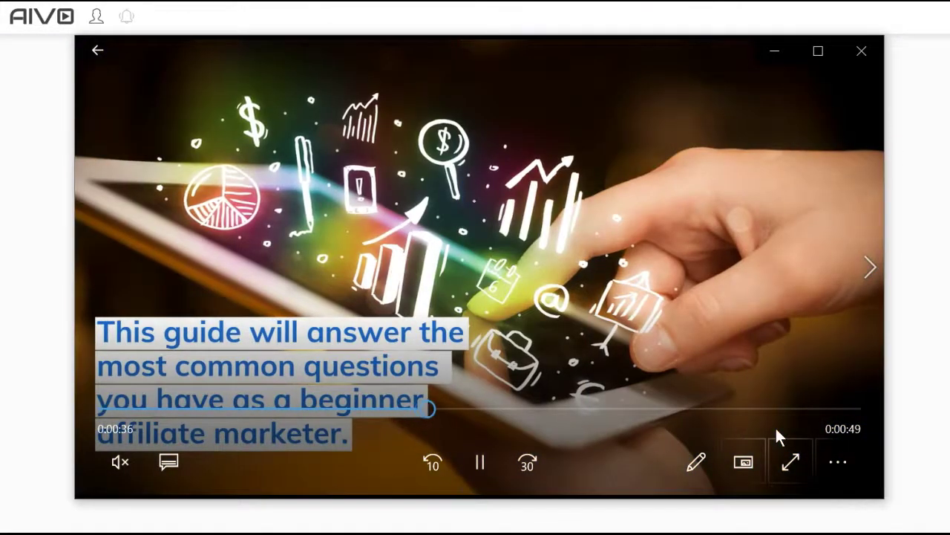
{"action": "left_click", "coordinate": [663, 454]}
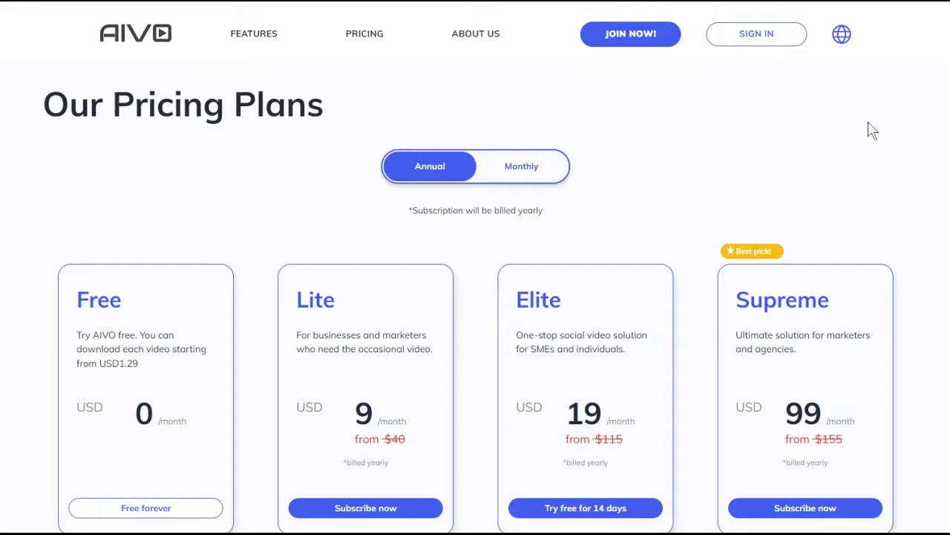
Examine AIVO's pricing plans and the comparison of usage, publishing and media library features across the plans
{"action": "left_click", "coordinate": [491, 168]}
{"action": "left_click", "coordinate": [491, 169]}
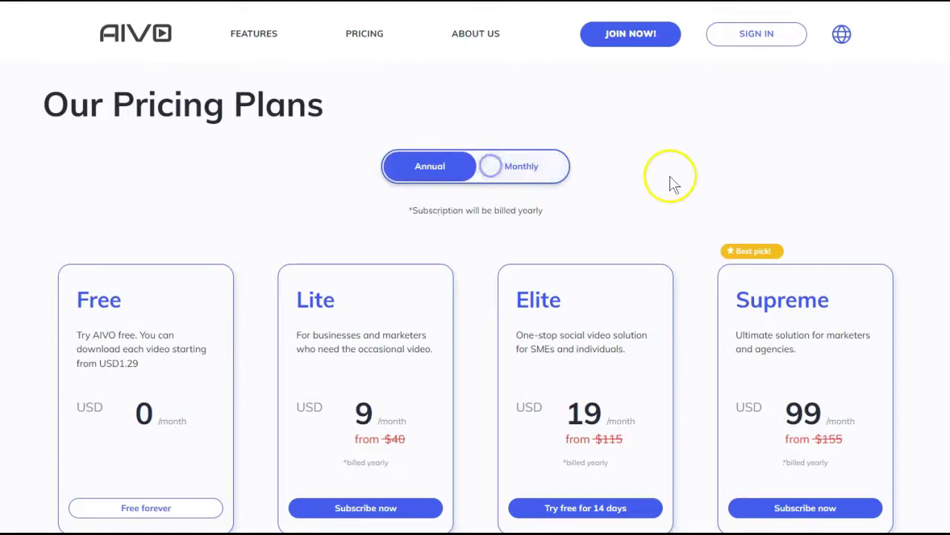
{"action": "scroll", "coordinate": [671, 183], "scroll_direction": "down", "scroll_amount": 1}
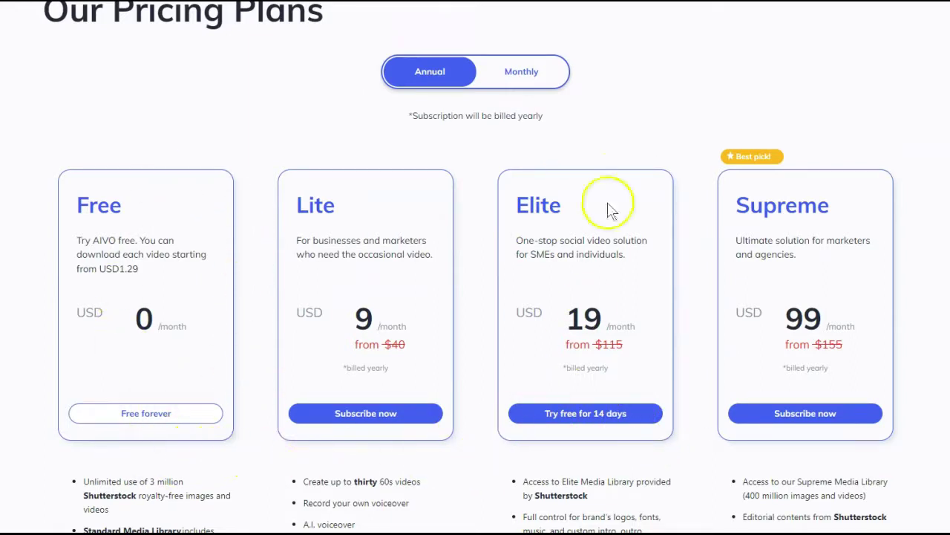
{"action": "scroll", "coordinate": [701, 452], "scroll_direction": "down", "scroll_amount": 3}
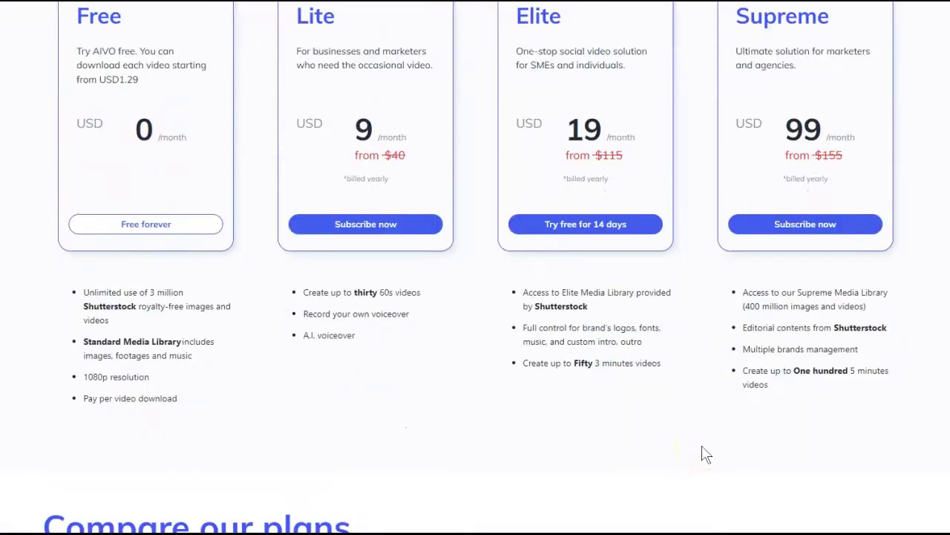
{"action": "scroll", "coordinate": [706, 454], "scroll_direction": "down", "scroll_amount": 6}
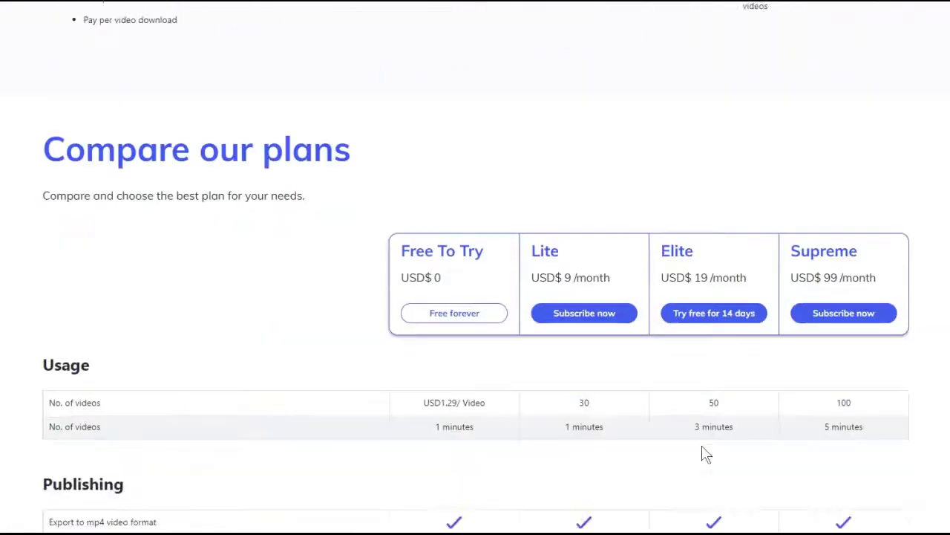
{"action": "scroll", "coordinate": [706, 454], "scroll_direction": "down", "scroll_amount": 10}
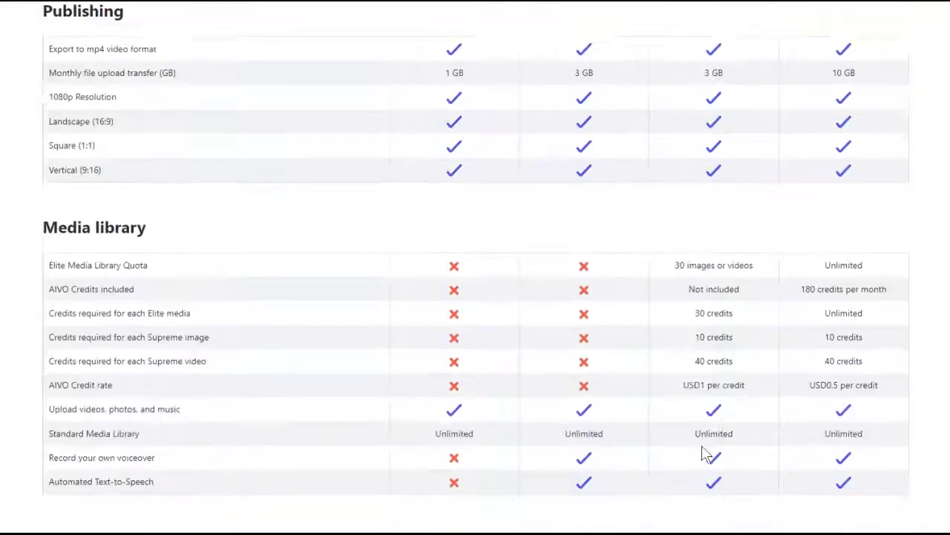
{"action": "scroll", "coordinate": [703, 453], "scroll_direction": "down", "scroll_amount": 3}
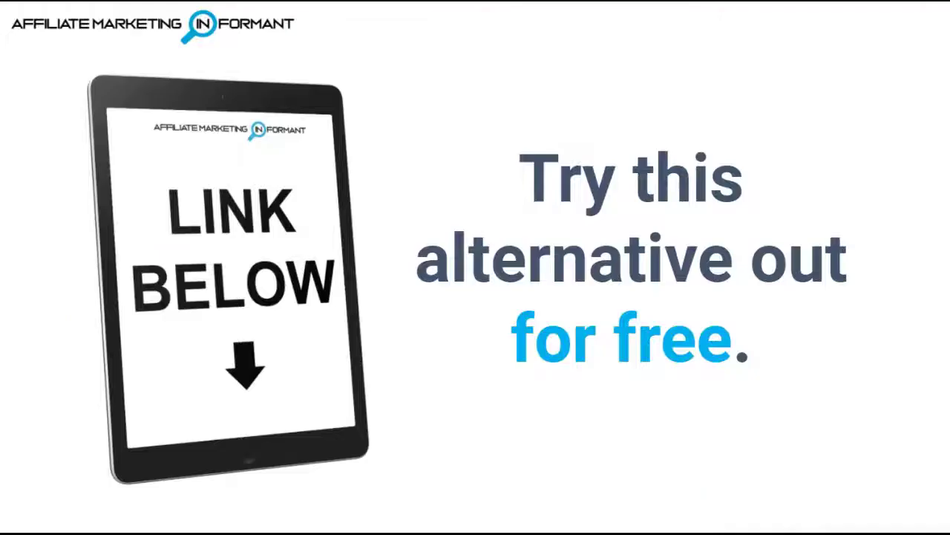